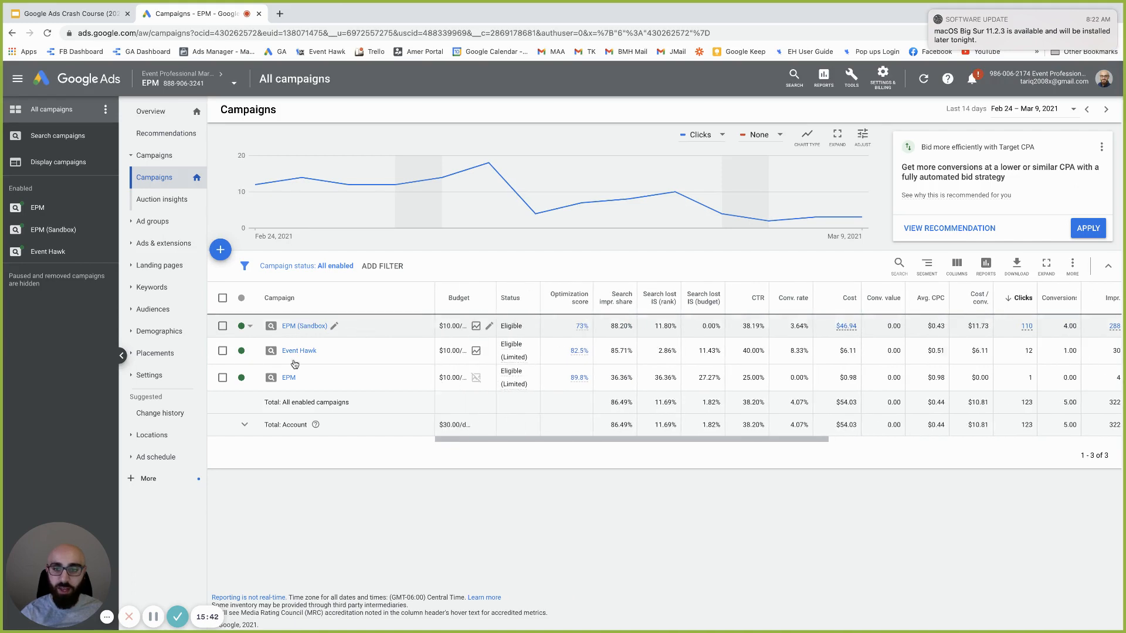
Search the account switcher for 'bounce my house', then close it without switching accounts
click(232, 86)
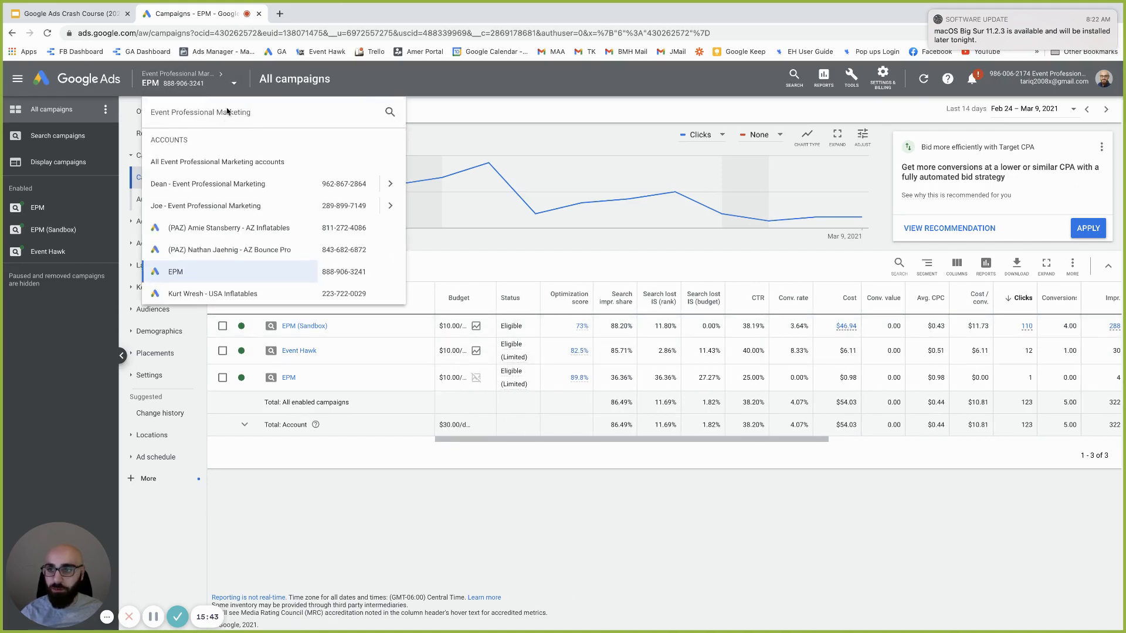
click(386, 119)
text(bounce)
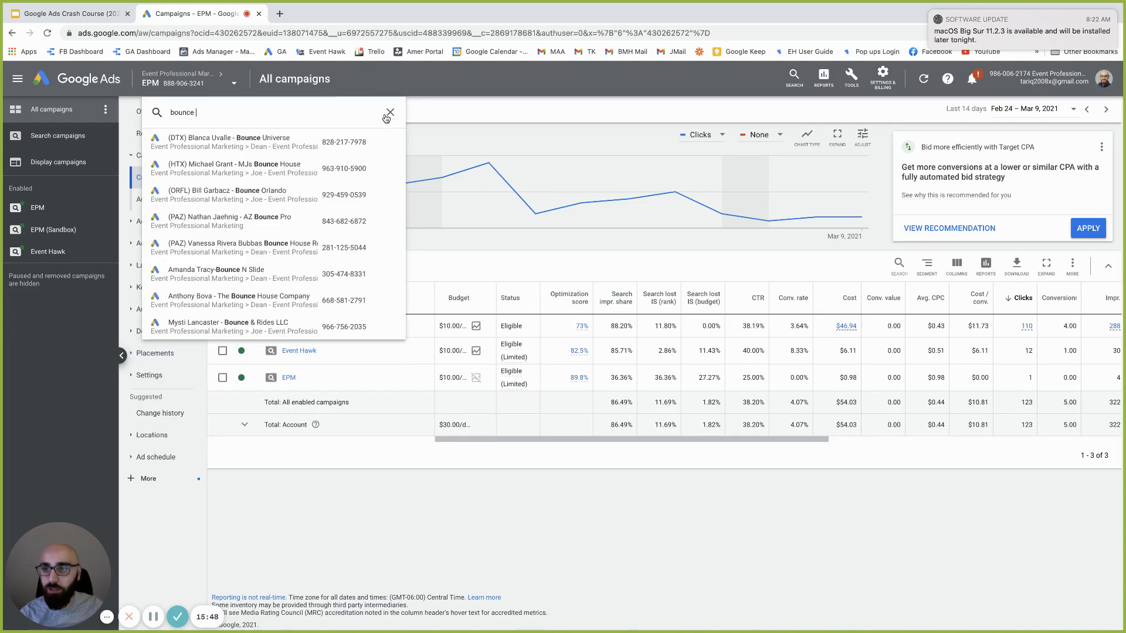
text( my house)
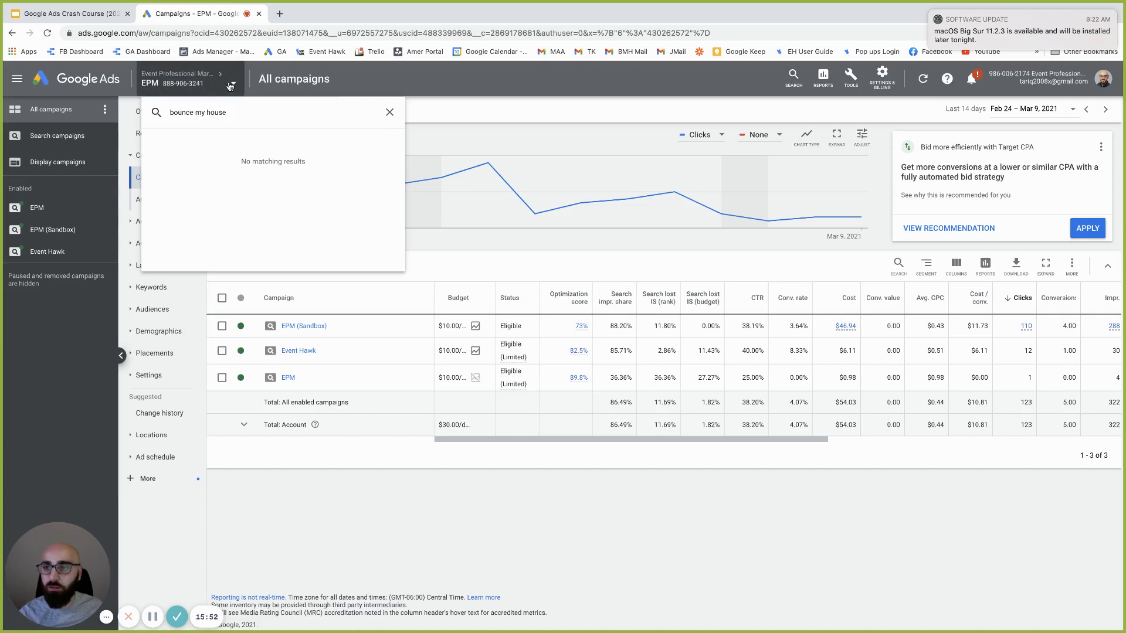
click(388, 114)
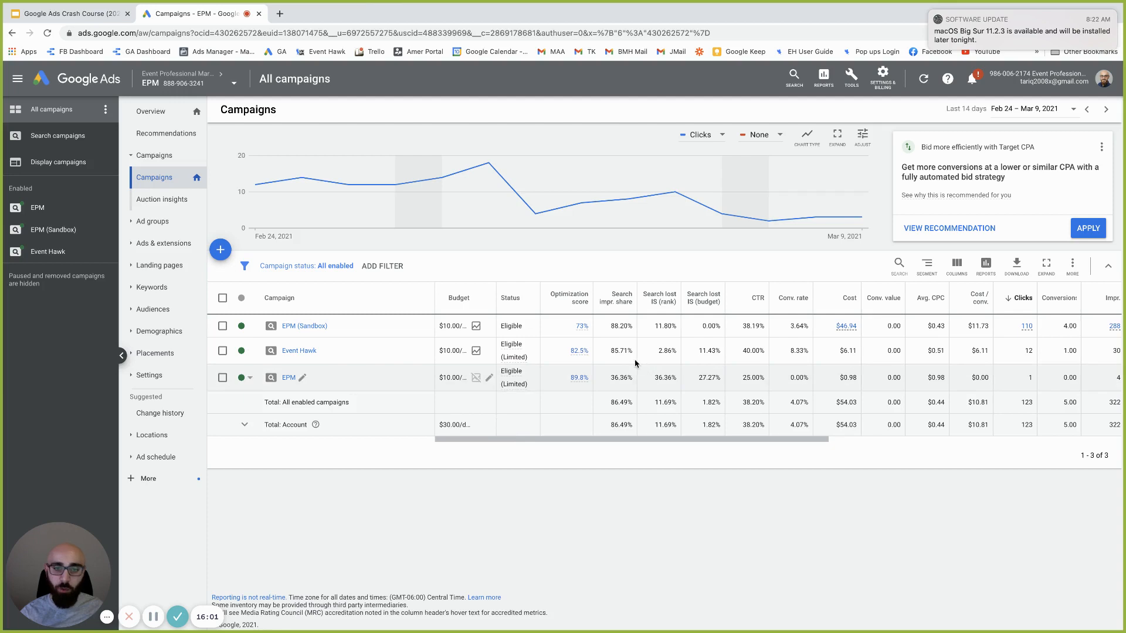
scroll(563, 367, right, 5)
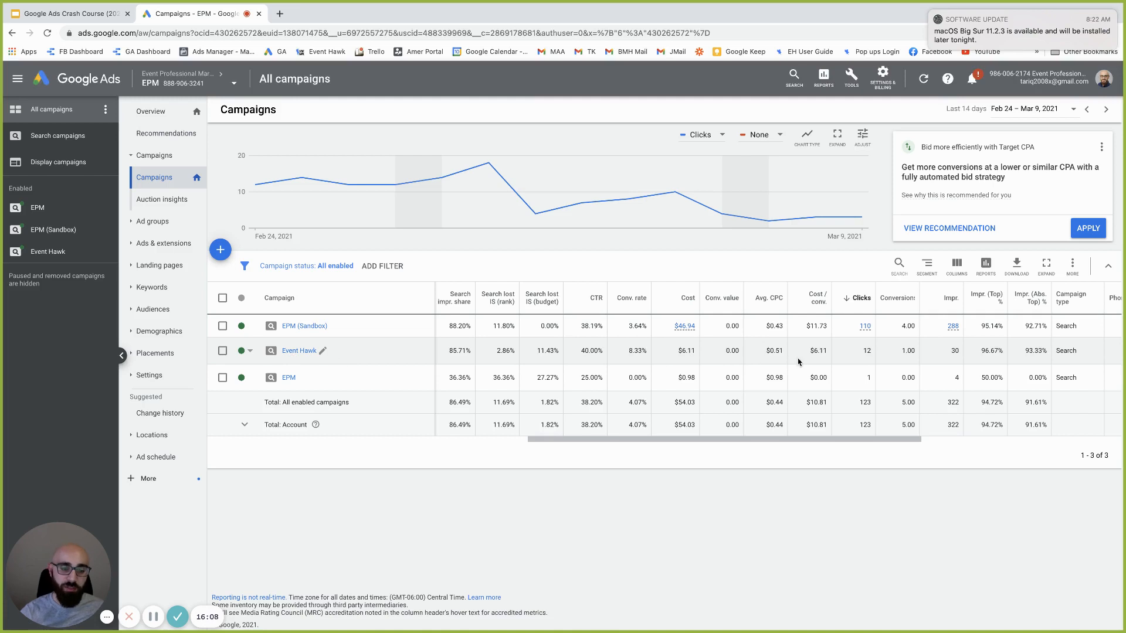
scroll(455, 354, right, 2)
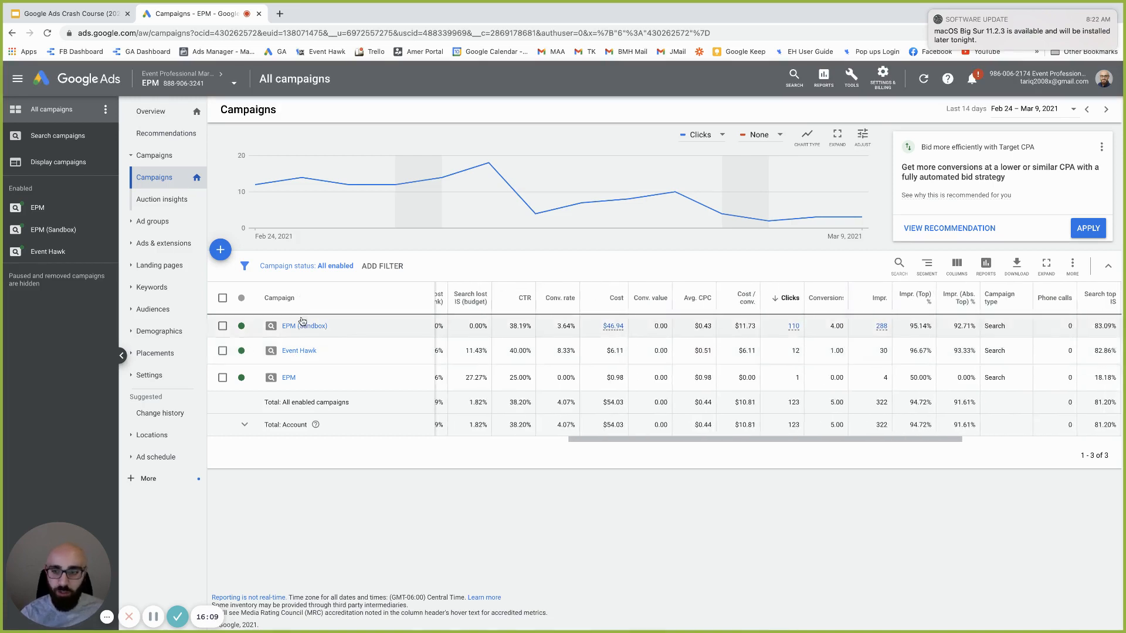
scroll(330, 382, left, 5)
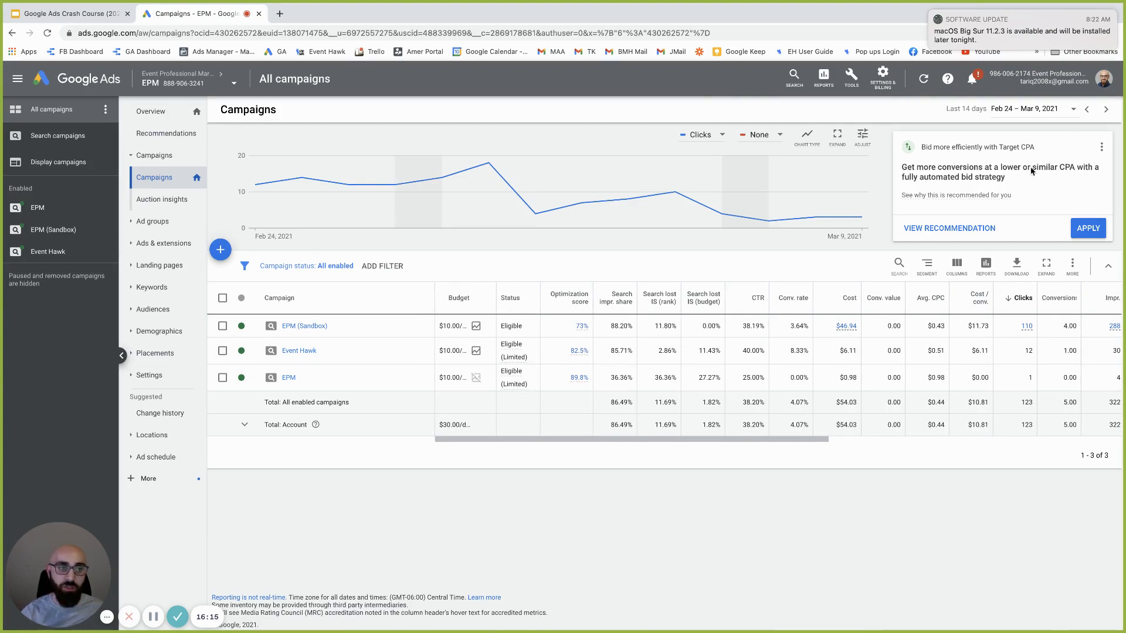
Hide the Target CPA recommendation and enter ads.google.com in a new browser tab
click(1101, 147)
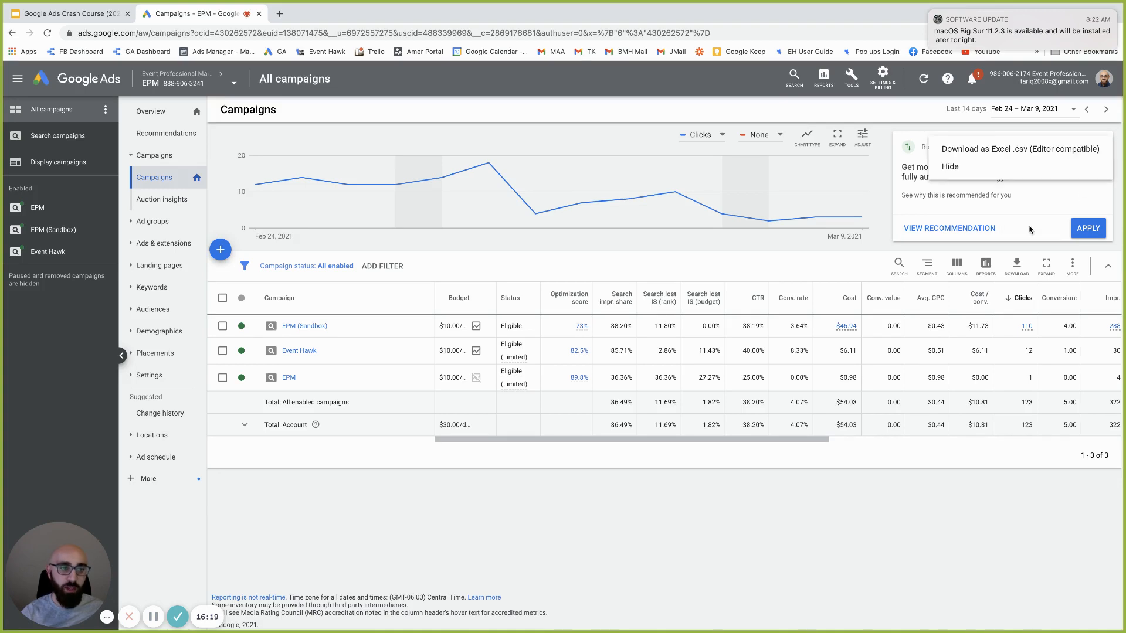
click(986, 177)
click(280, 13)
text(ads.g)
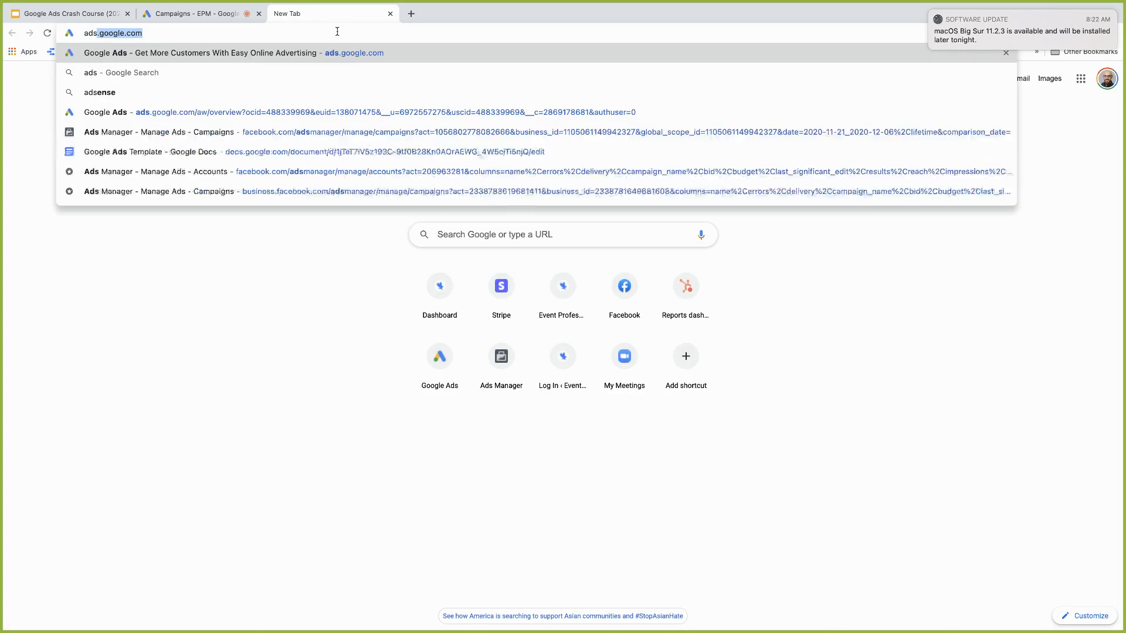
text(oogle.com)
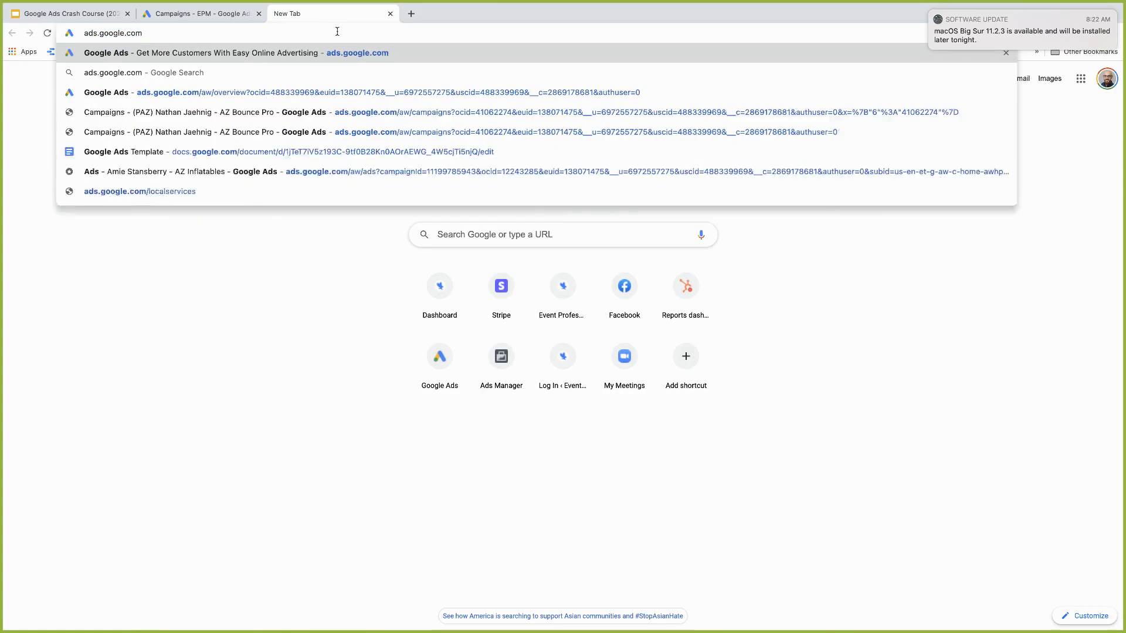
Load the public Google Ads homepage at ads.google.com, then return to the EPM Campaigns tab
key(Return)
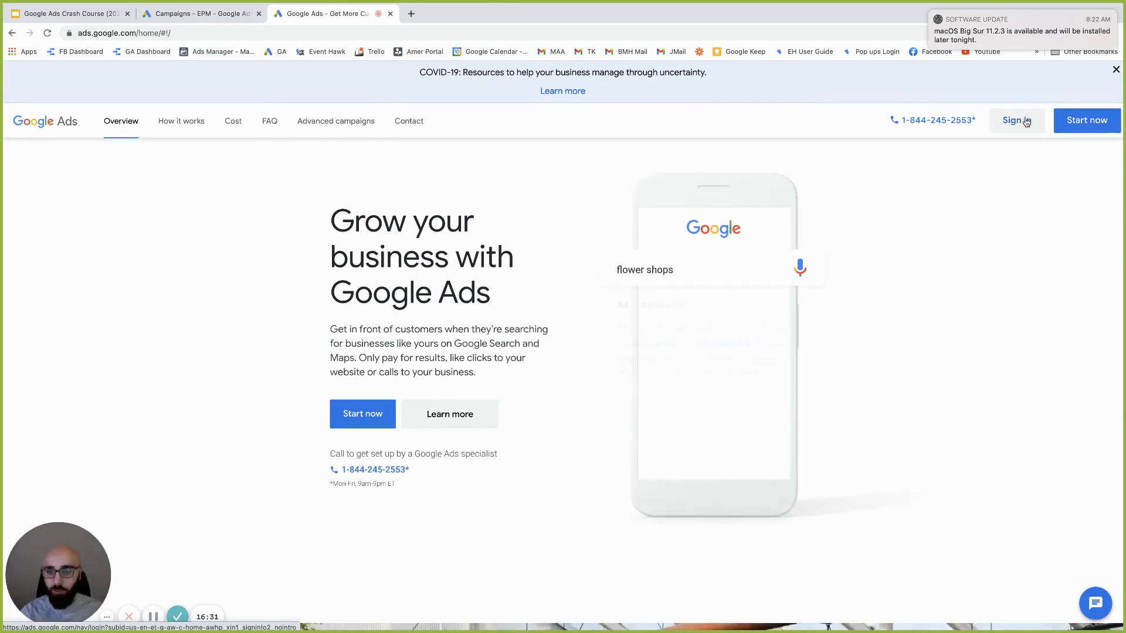
click(237, 18)
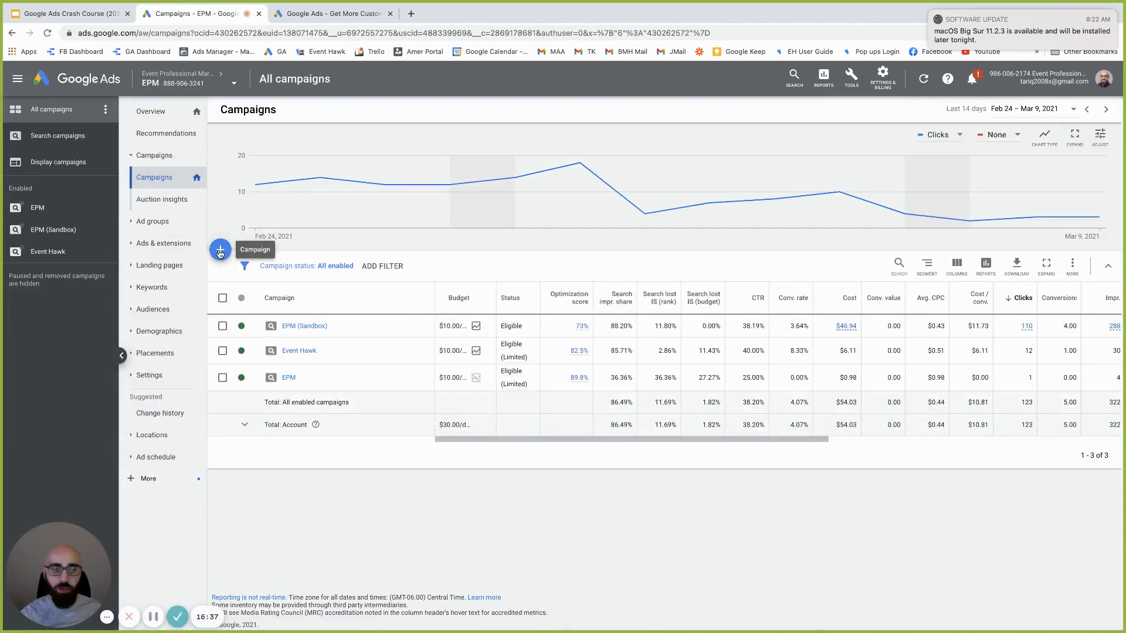
Start a new campaign from the + button above the campaigns table
click(220, 253)
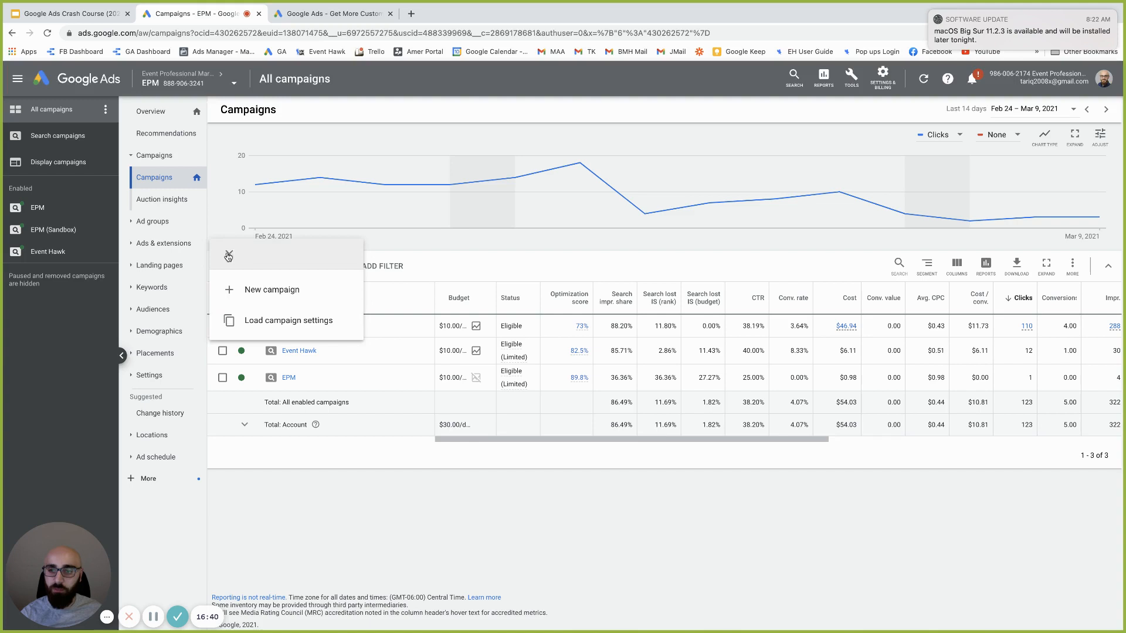
click(290, 292)
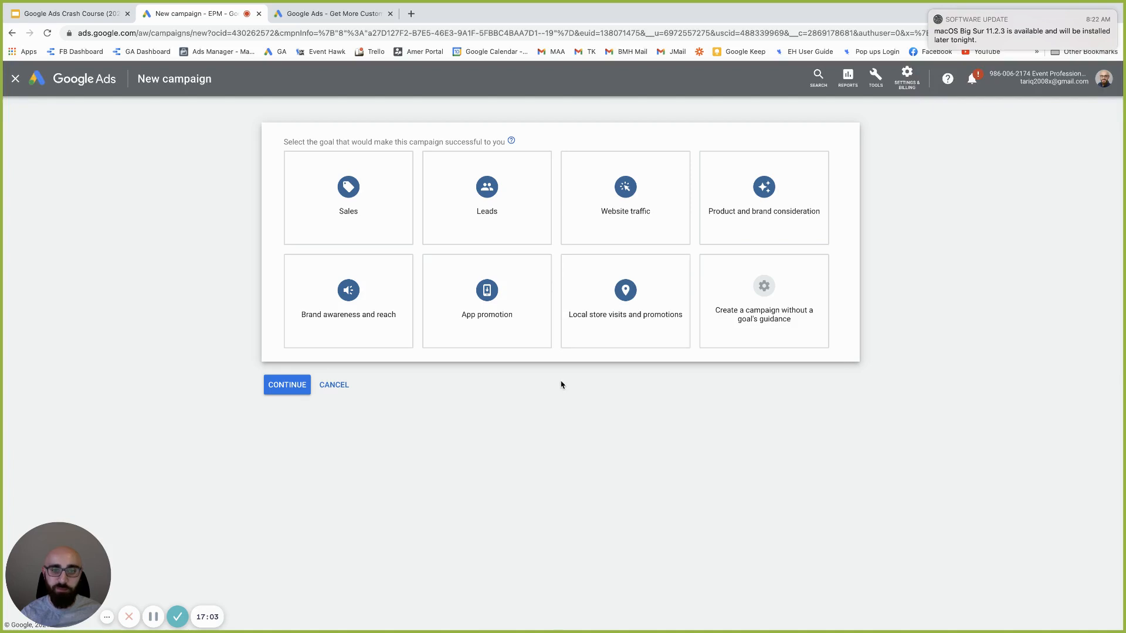
Choose 'Create a campaign without a goal's guidance' for the new campaign
click(340, 318)
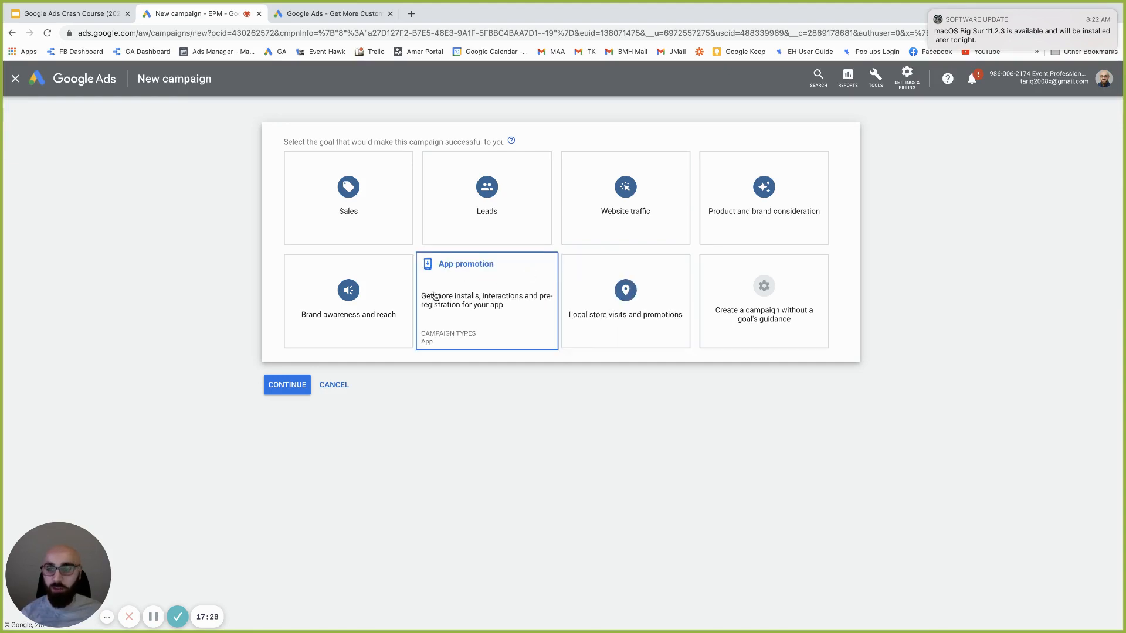
click(756, 297)
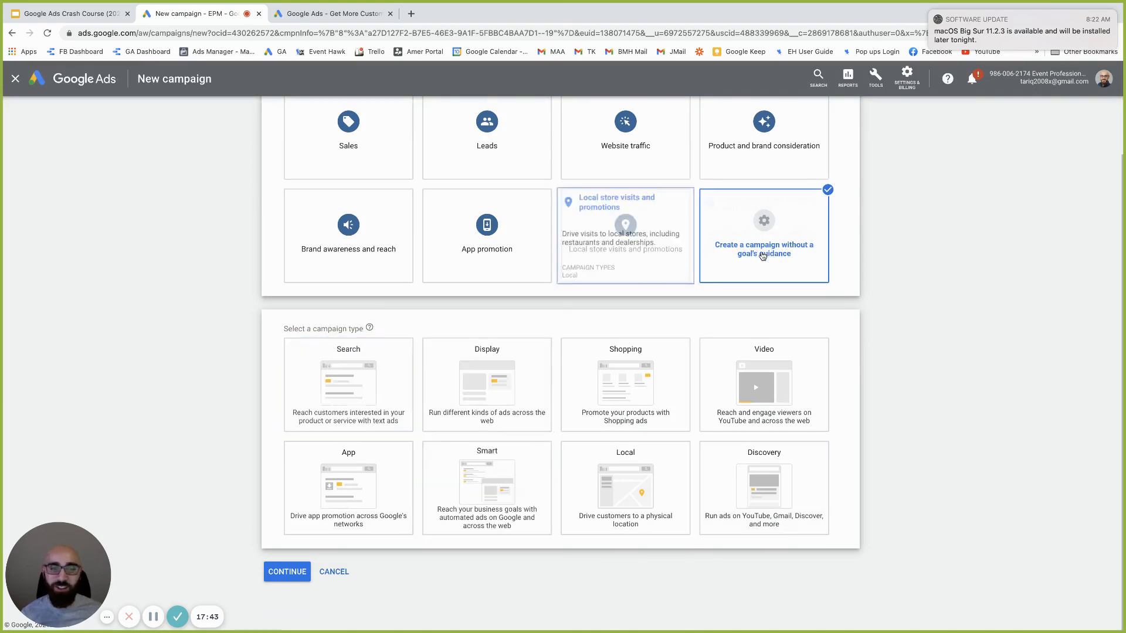
scroll(762, 258, up, 2)
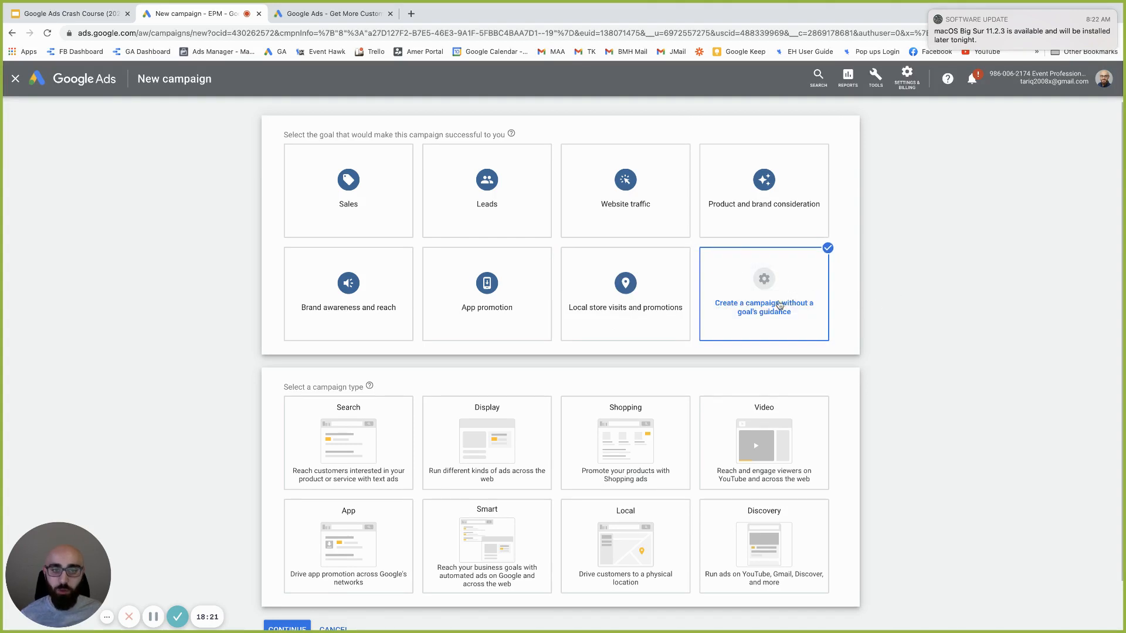
scroll(774, 295, down, 2)
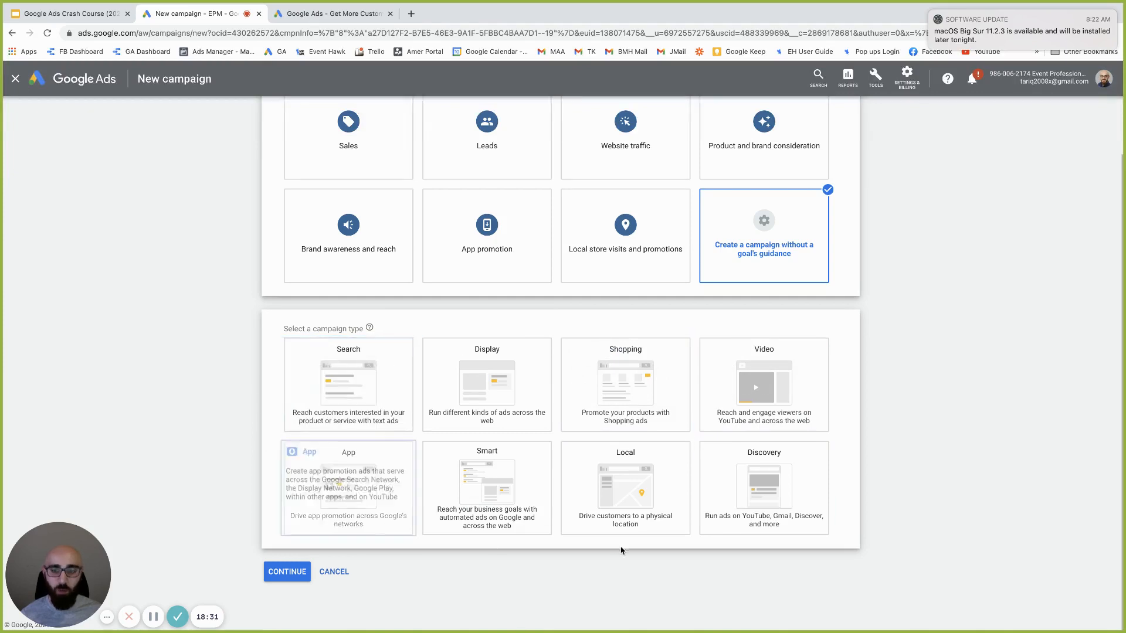
Make it a Search campaign for website visits to eventhawk360.com and continue to settings
click(343, 380)
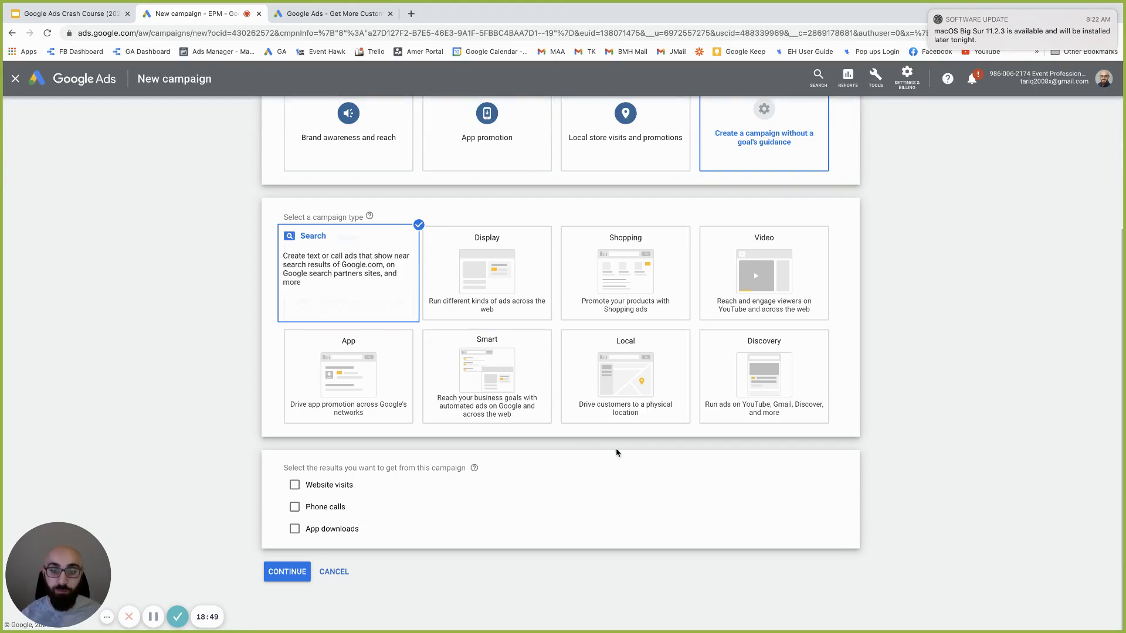
mouse_move(449, 346)
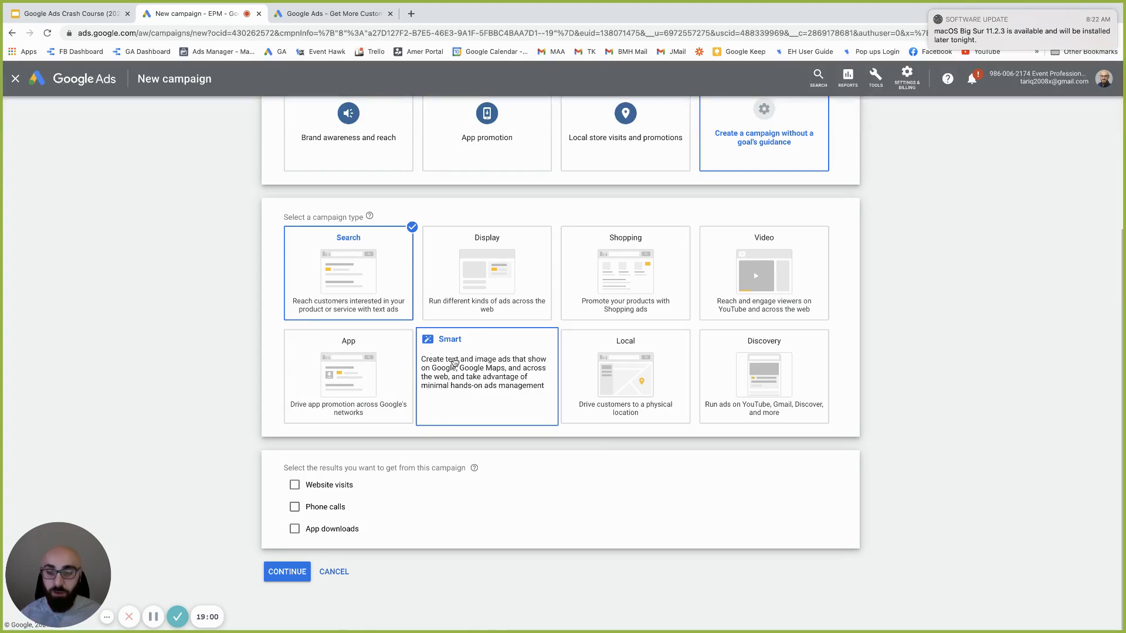
click(351, 286)
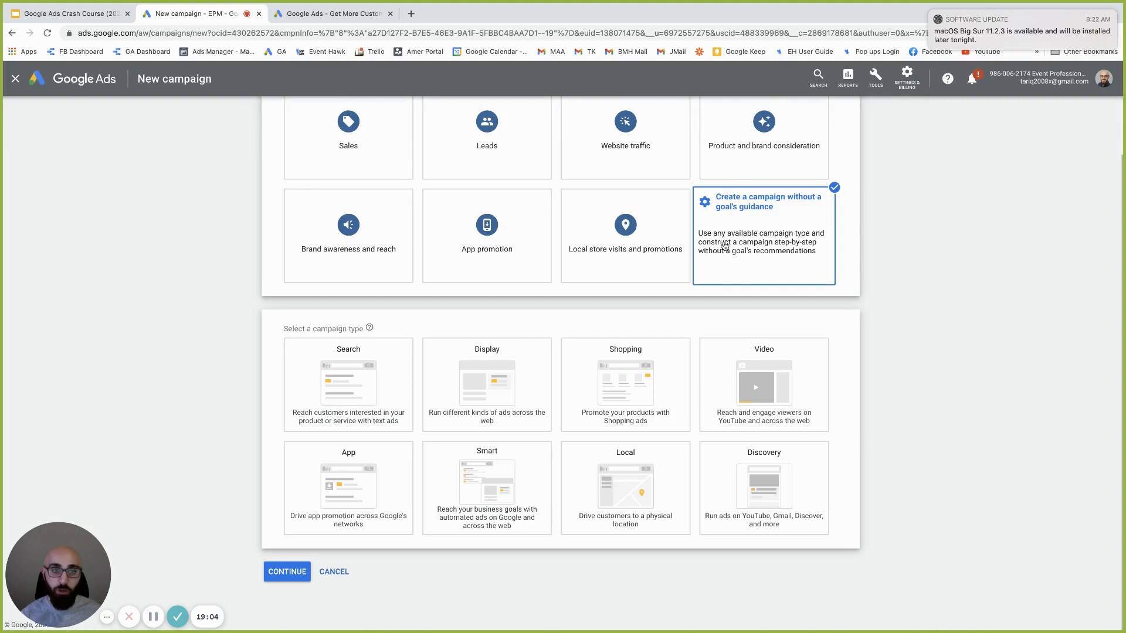
click(326, 389)
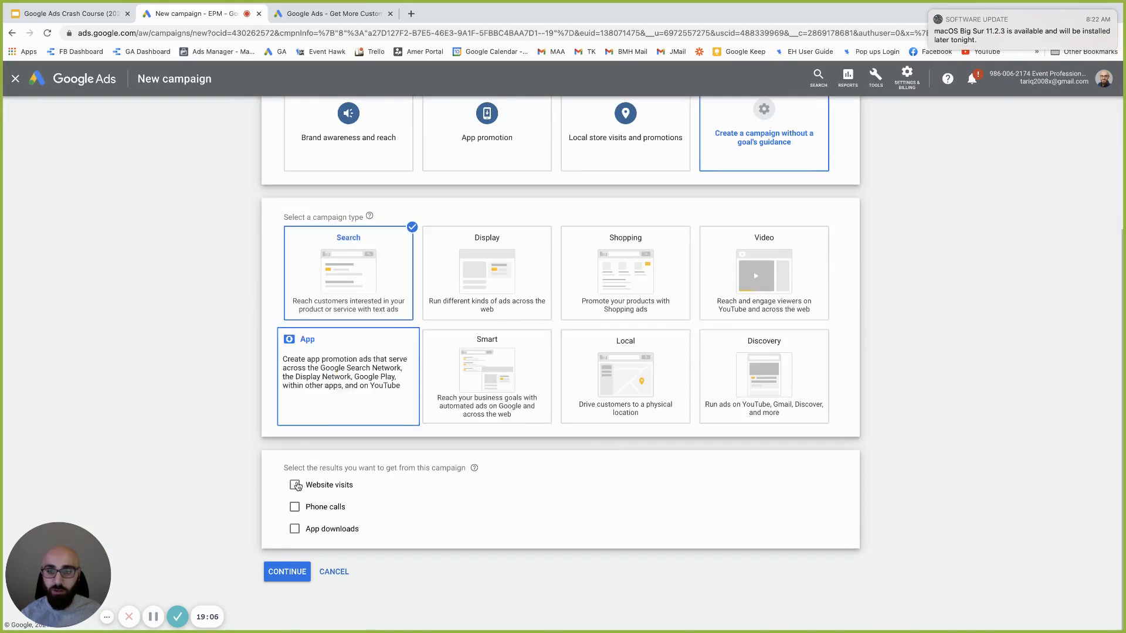
click(295, 486)
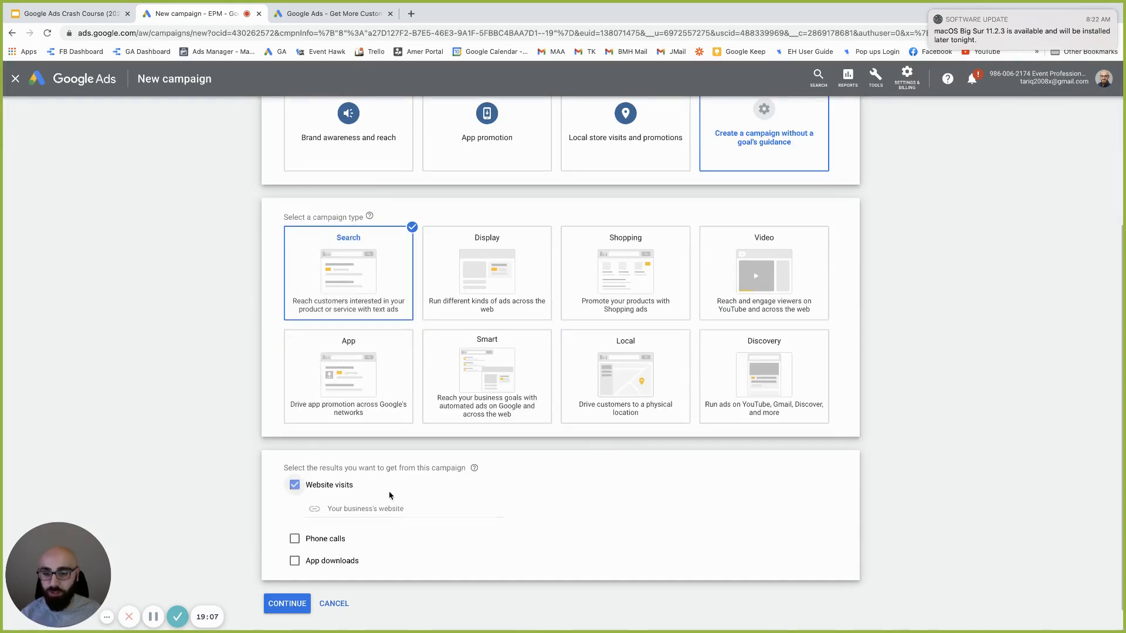
text(eventhawk360.com)
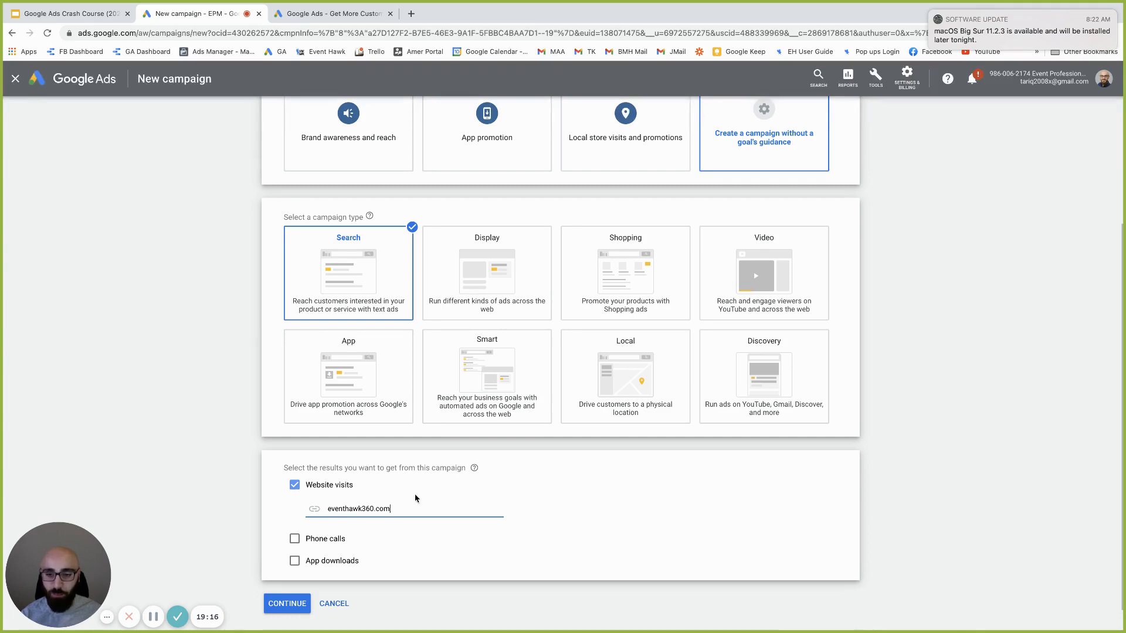
scroll(344, 552, down, 1)
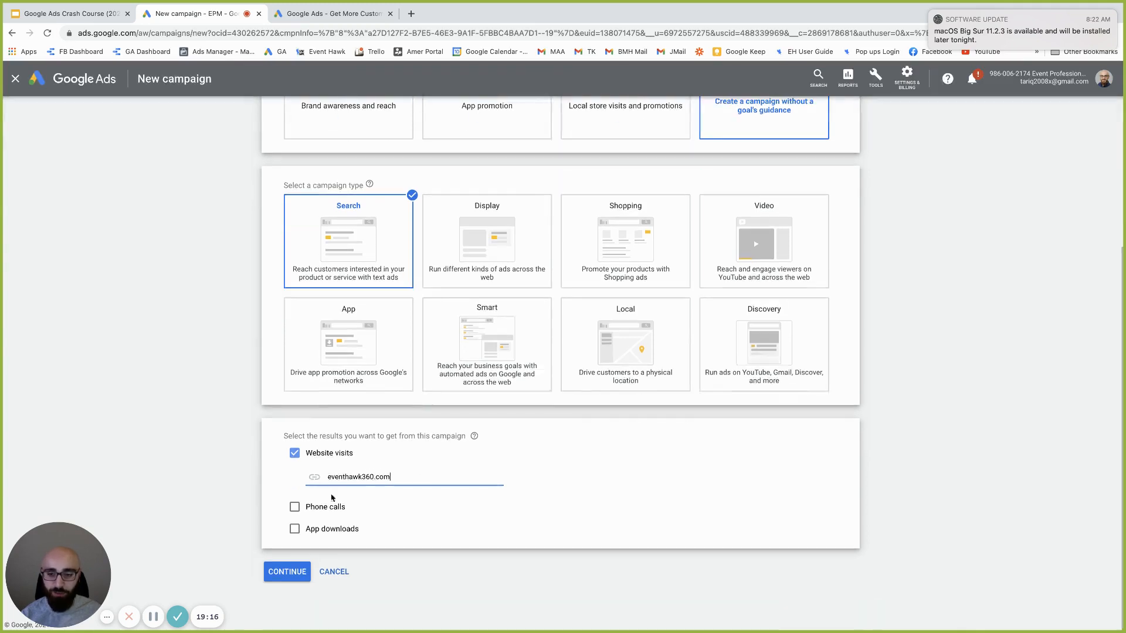
click(291, 573)
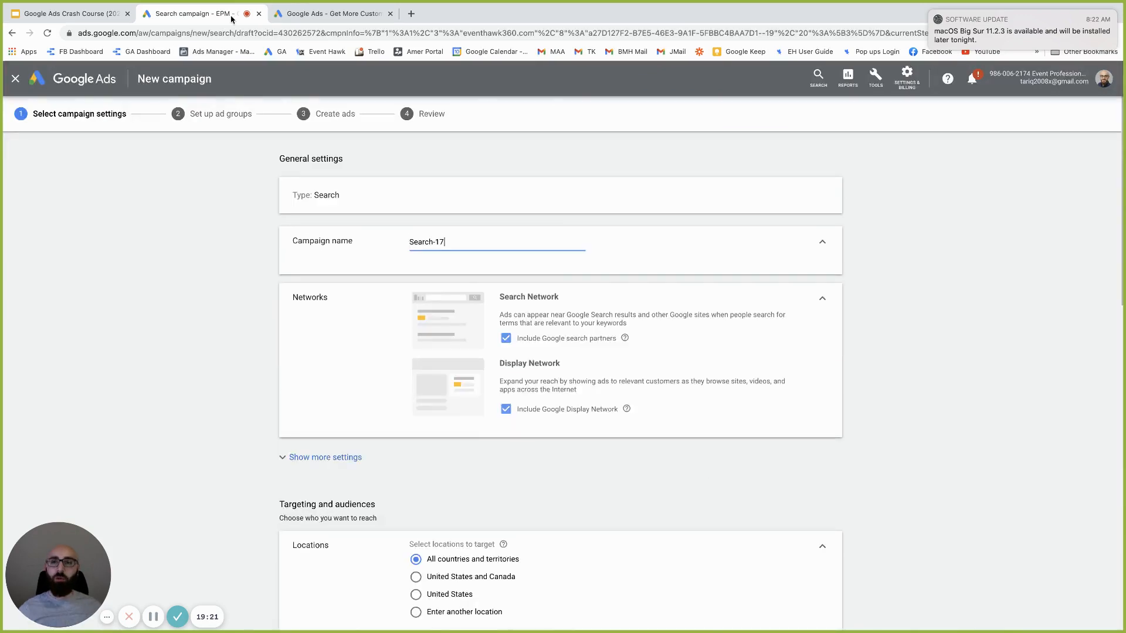
Review the Google Ads Structure and Account structure slides in the Slides deck
click(70, 17)
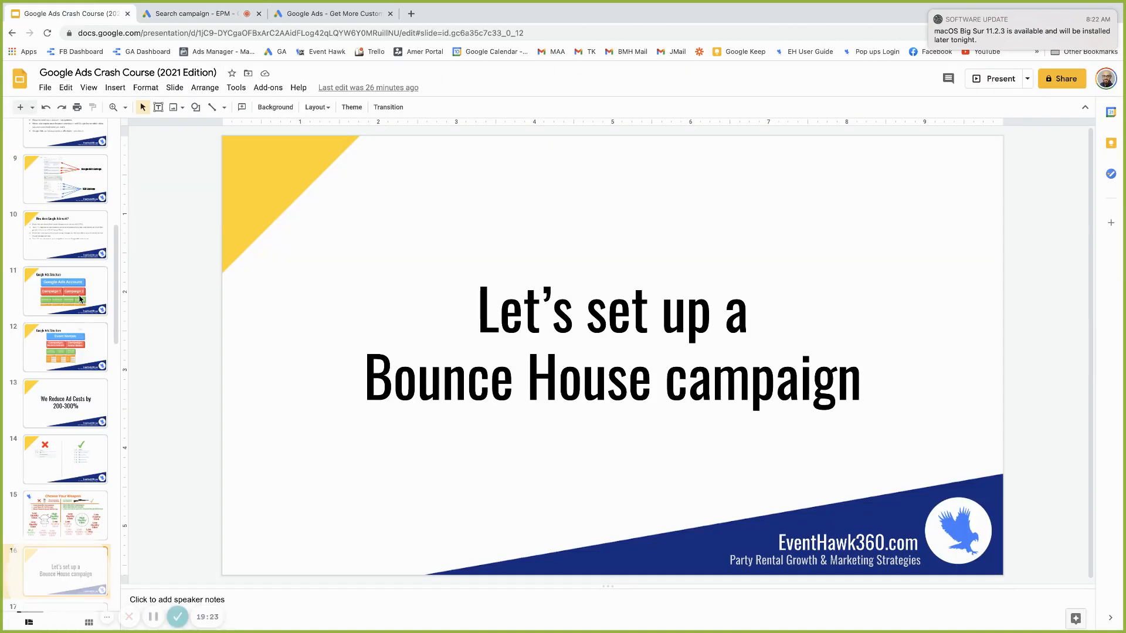
click(76, 331)
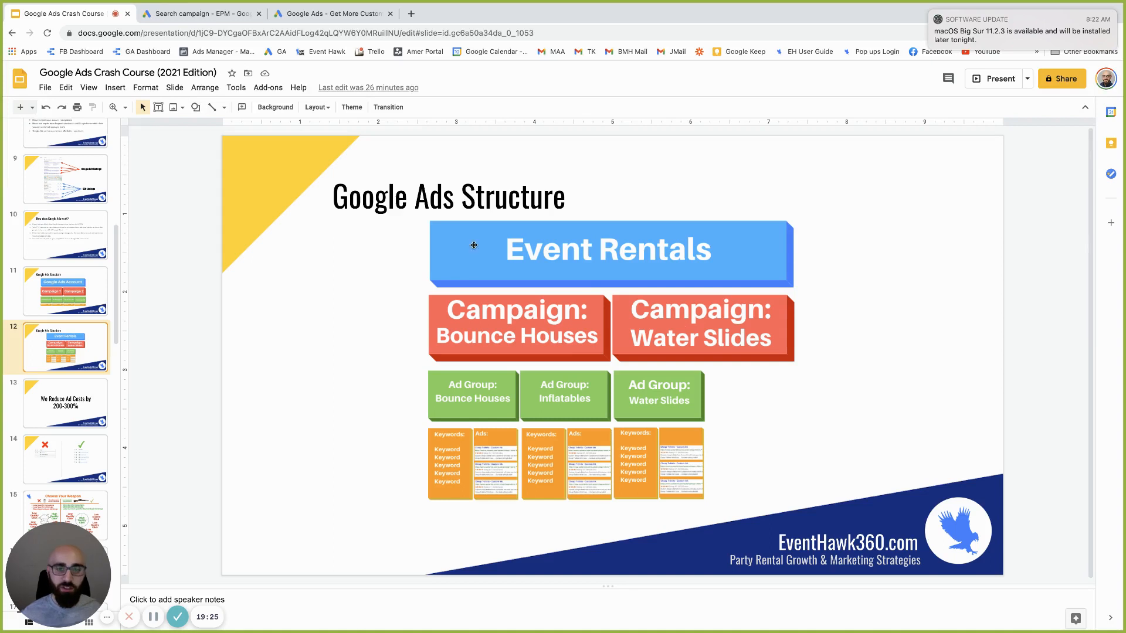
key(Up)
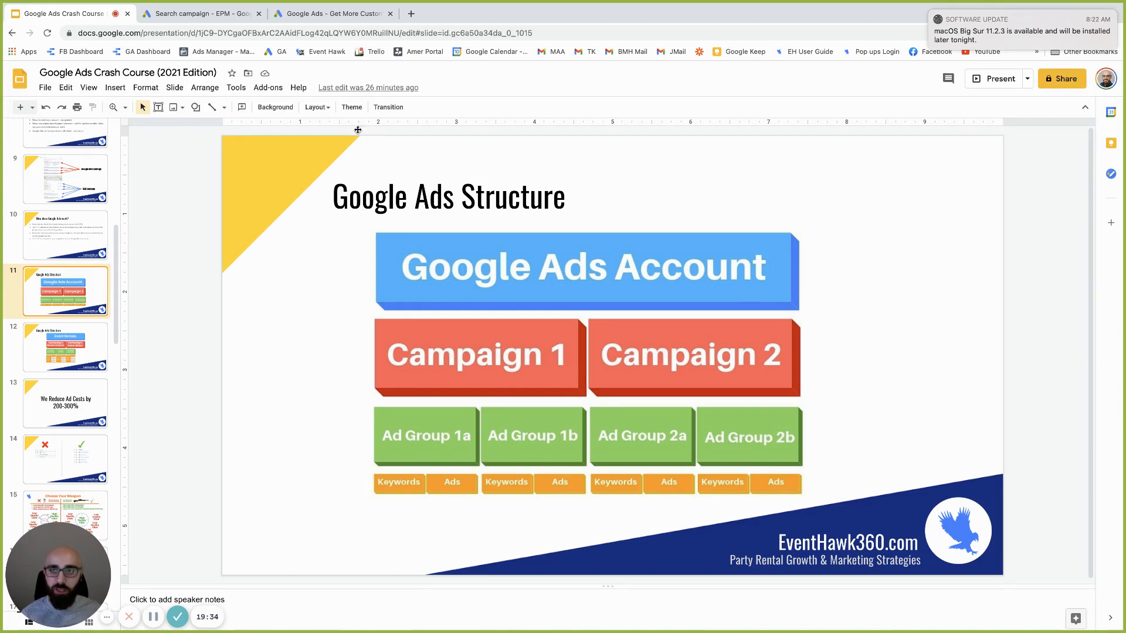
Close the extra Google Ads homepage tab and return to the Search campaign form
click(307, 17)
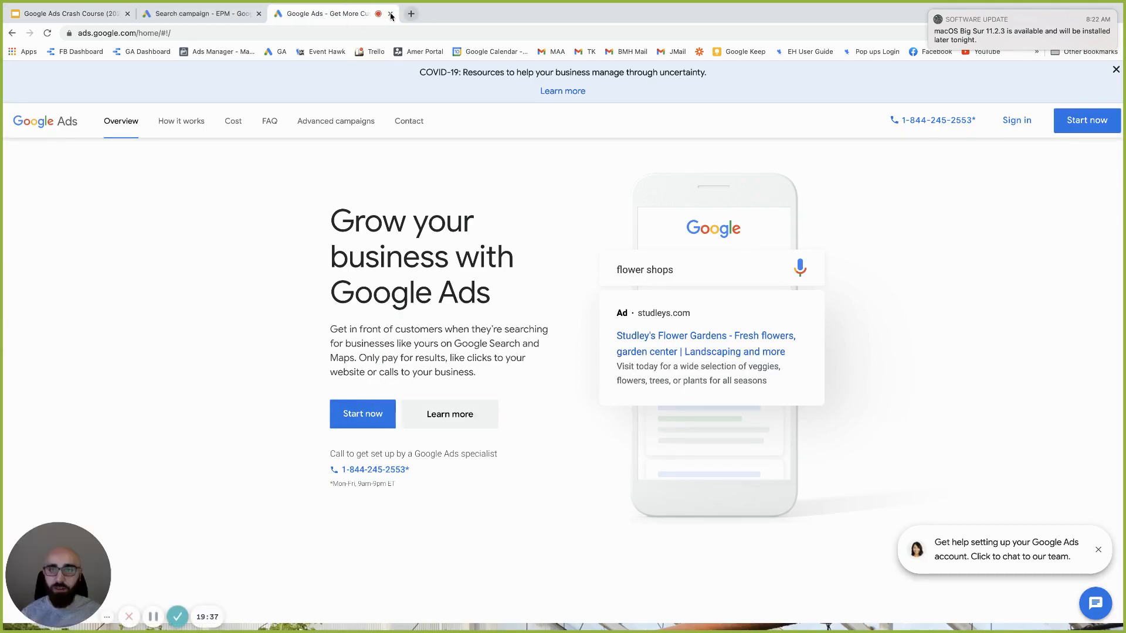
click(391, 14)
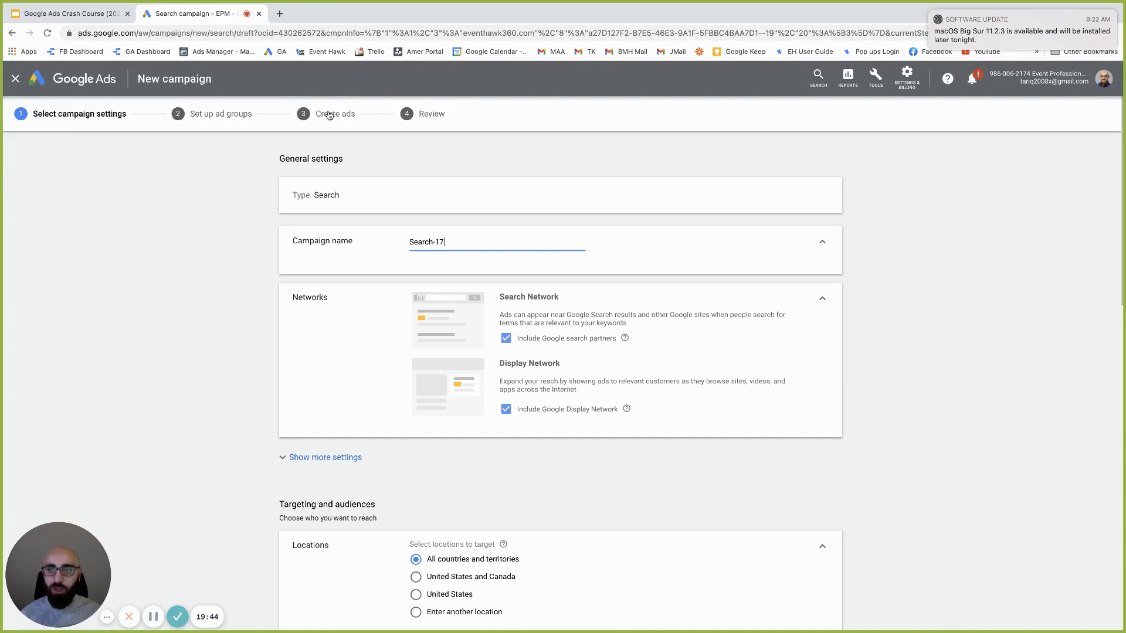
click(58, 7)
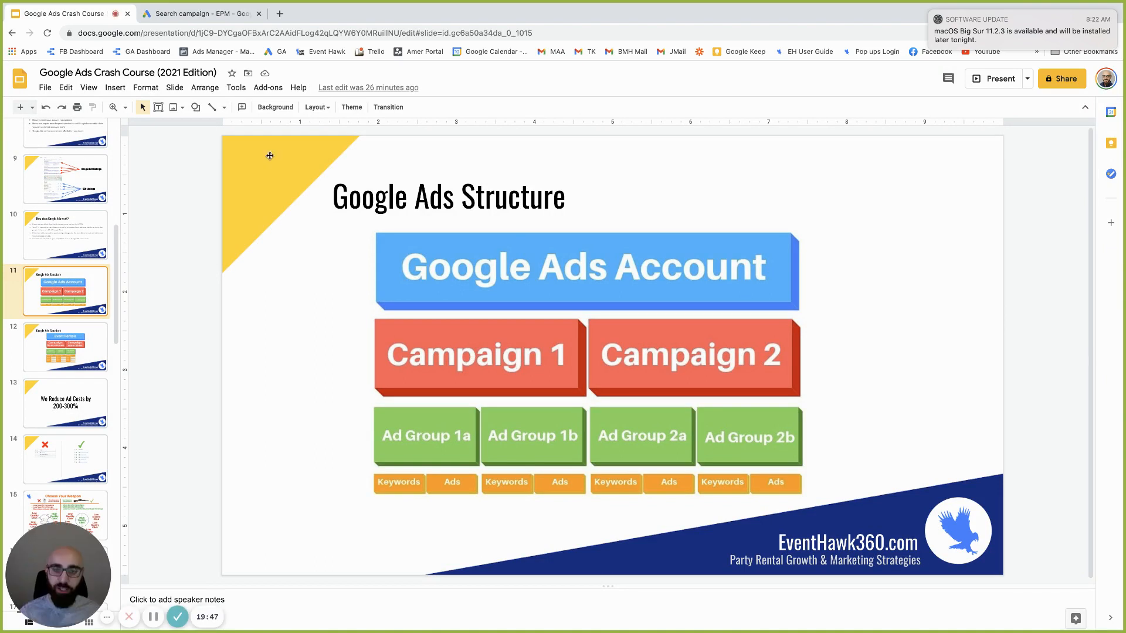
click(203, 13)
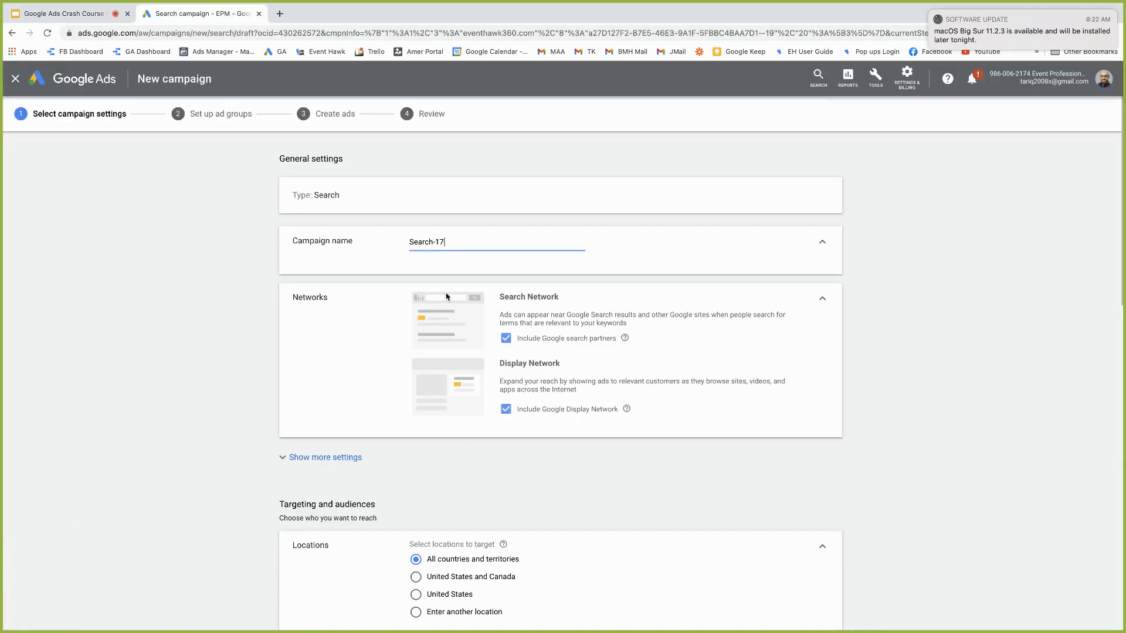
Rename the campaign from Search-17 to 'Bounce House'
triple_click(496, 244)
text(Bounce Houses)
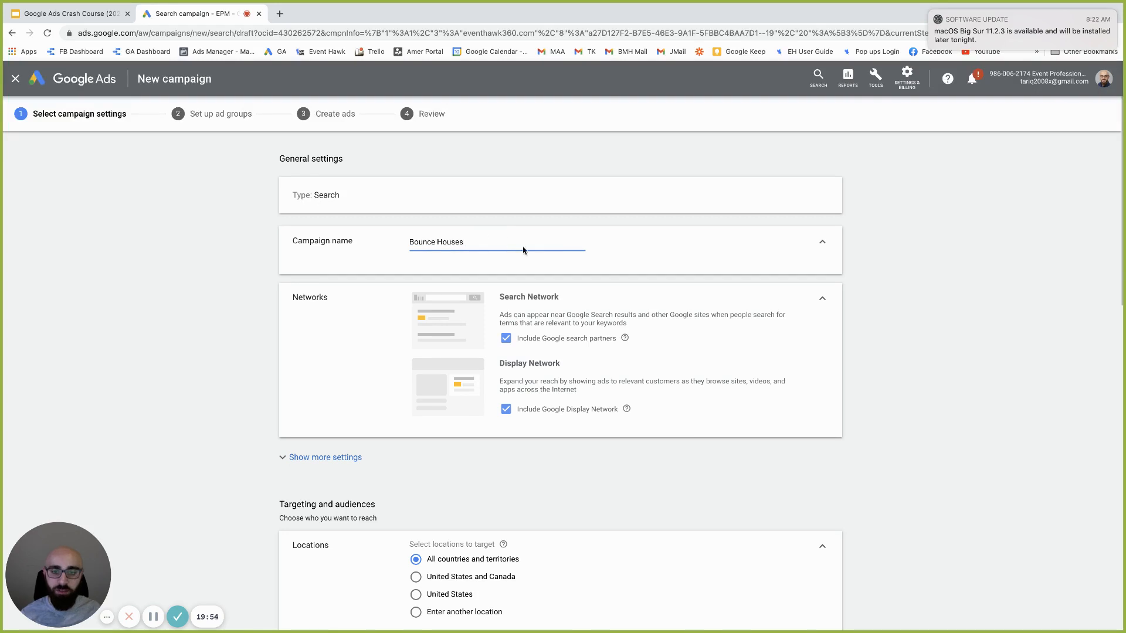
key(BackSpace)
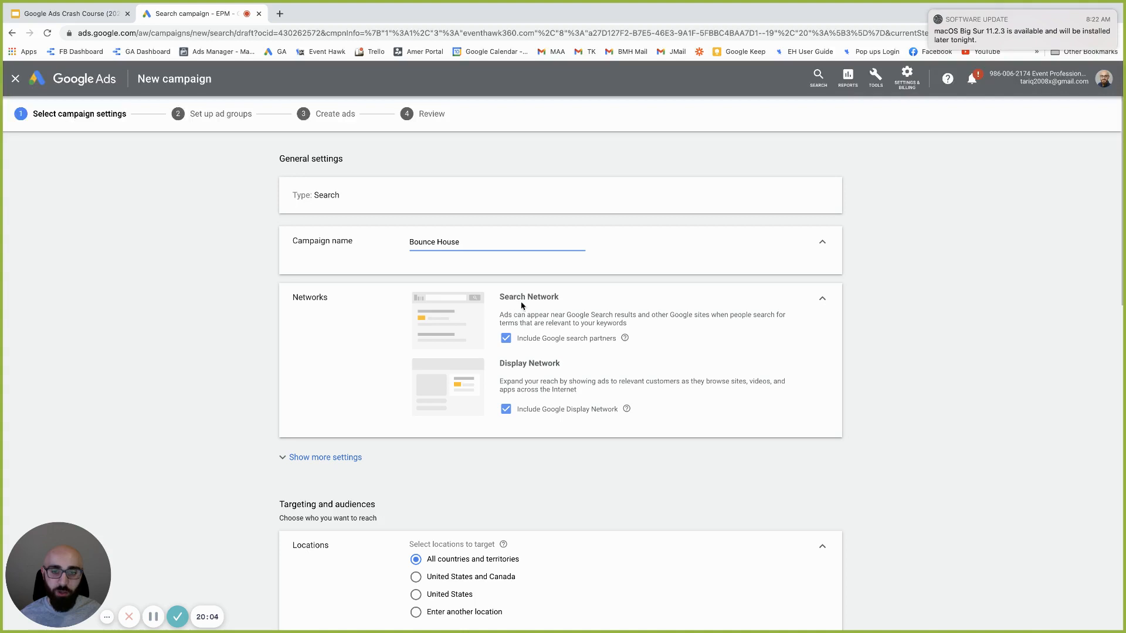
Exclude Google search partners and the Display Network, then expand the additional settings
click(505, 340)
click(506, 417)
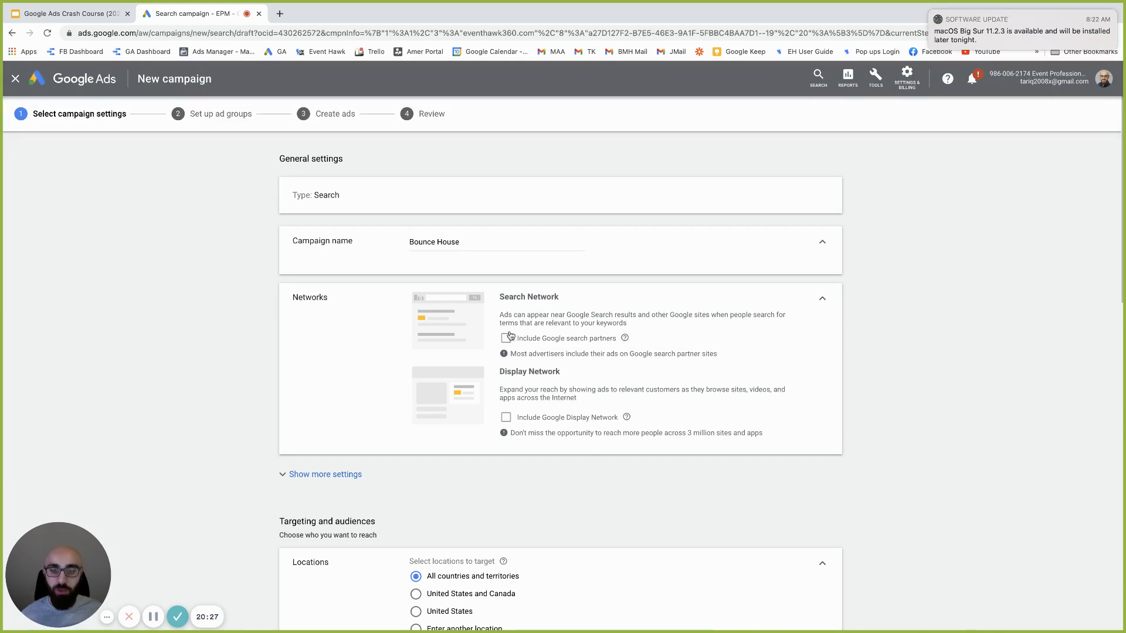
scroll(508, 384, down, 5)
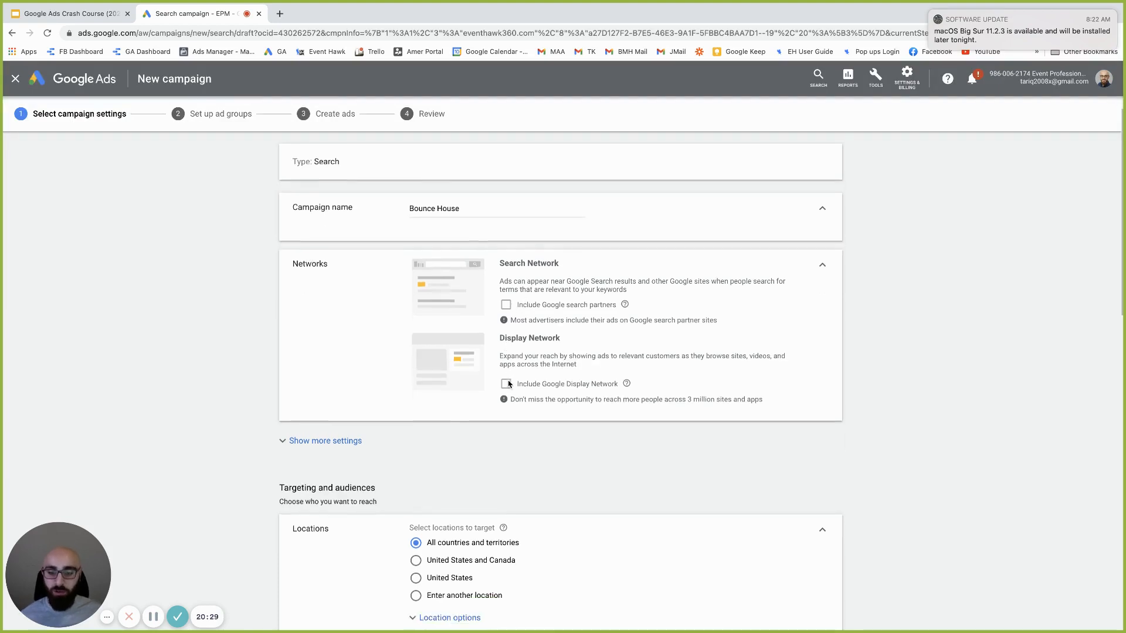
click(360, 310)
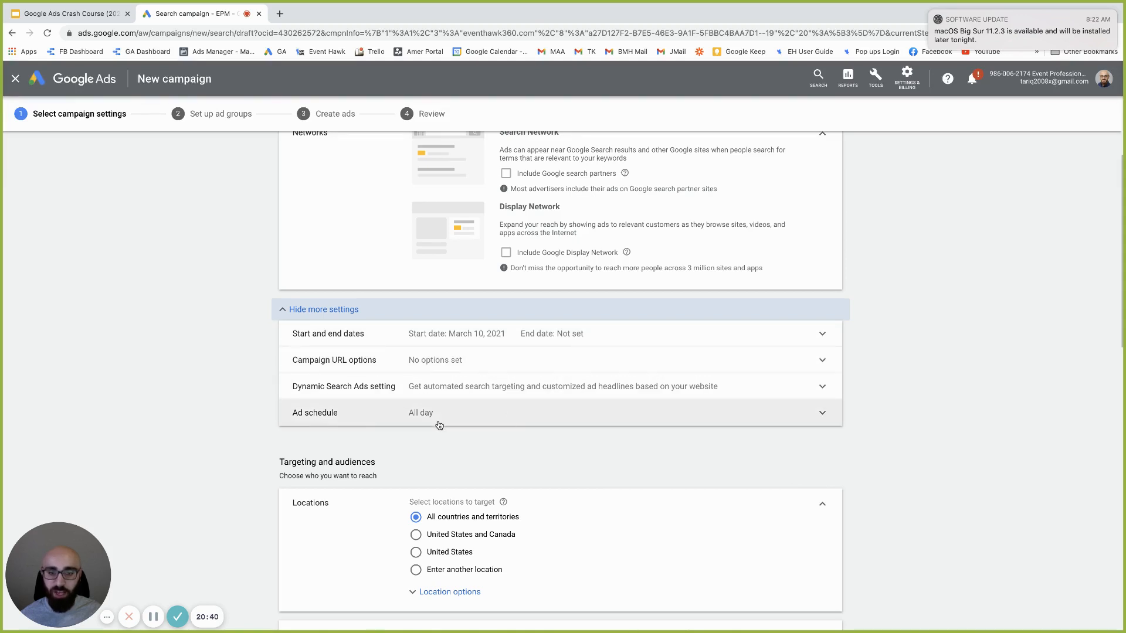
scroll(445, 411, down, 2)
scroll(457, 309, down, 5)
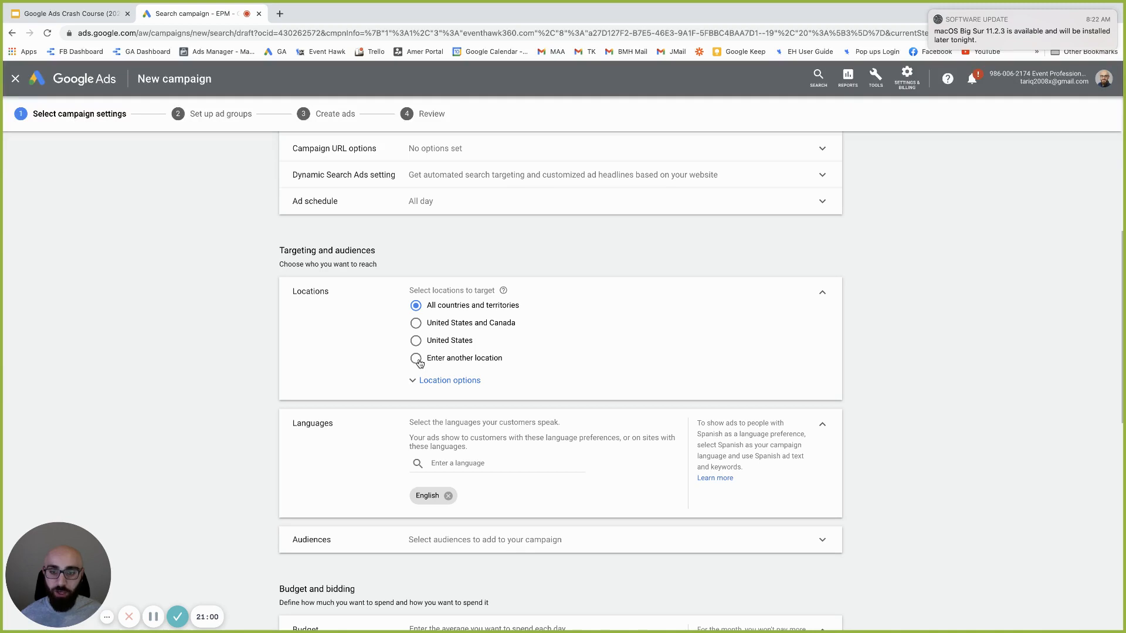
Switch to a custom location and, in advanced search, target then remove Chicago, Illinois
click(416, 325)
click(416, 341)
click(418, 362)
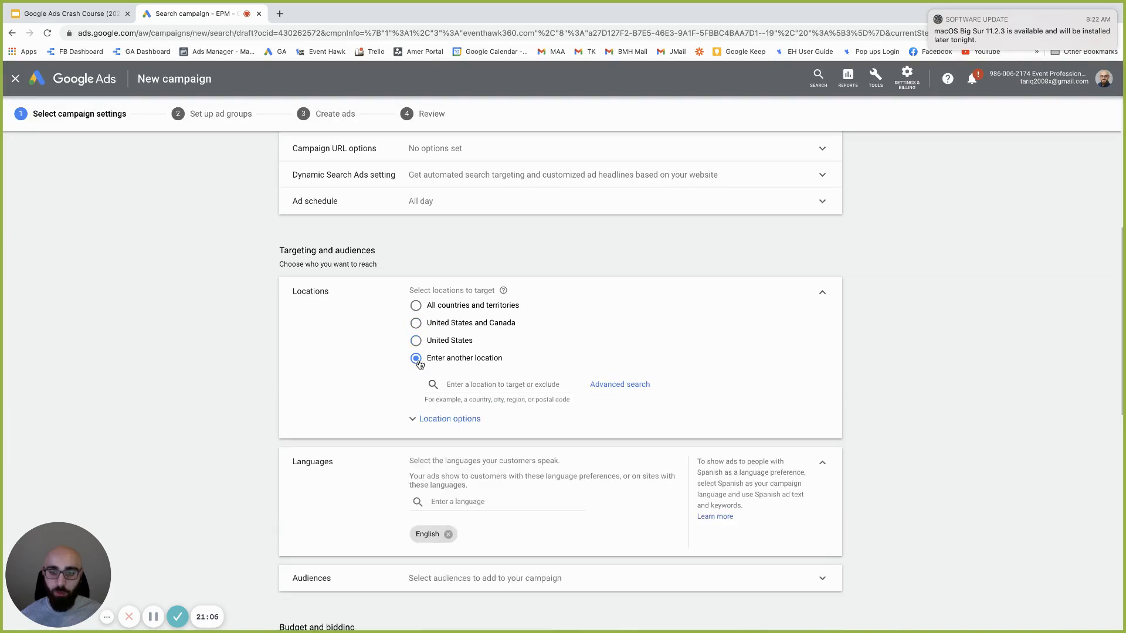
click(609, 390)
click(310, 245)
text(chicago)
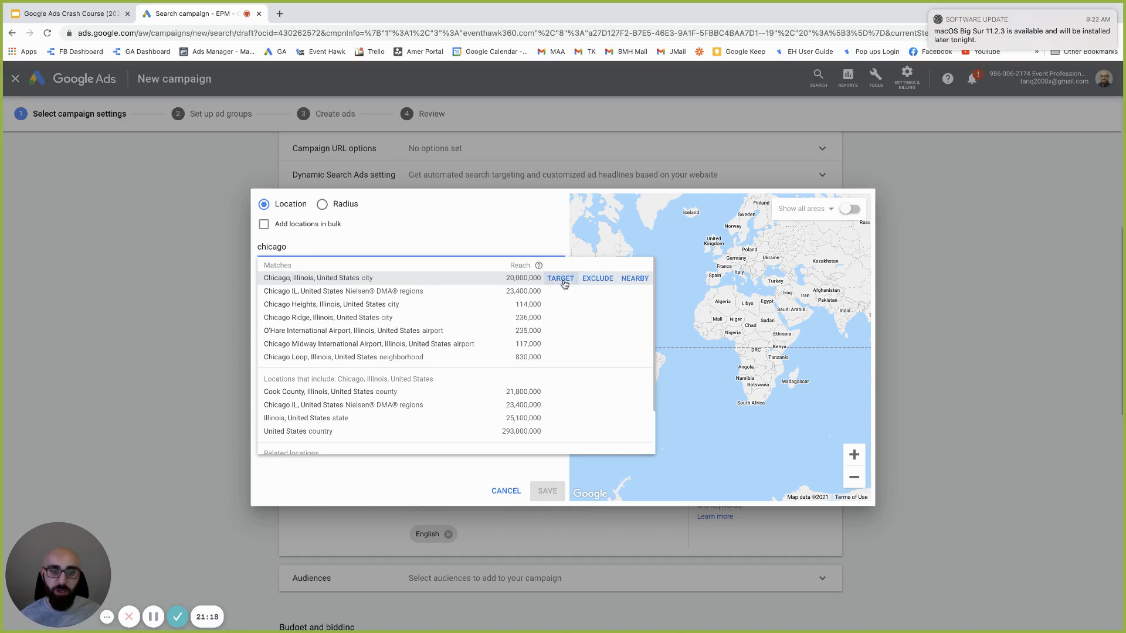
click(561, 279)
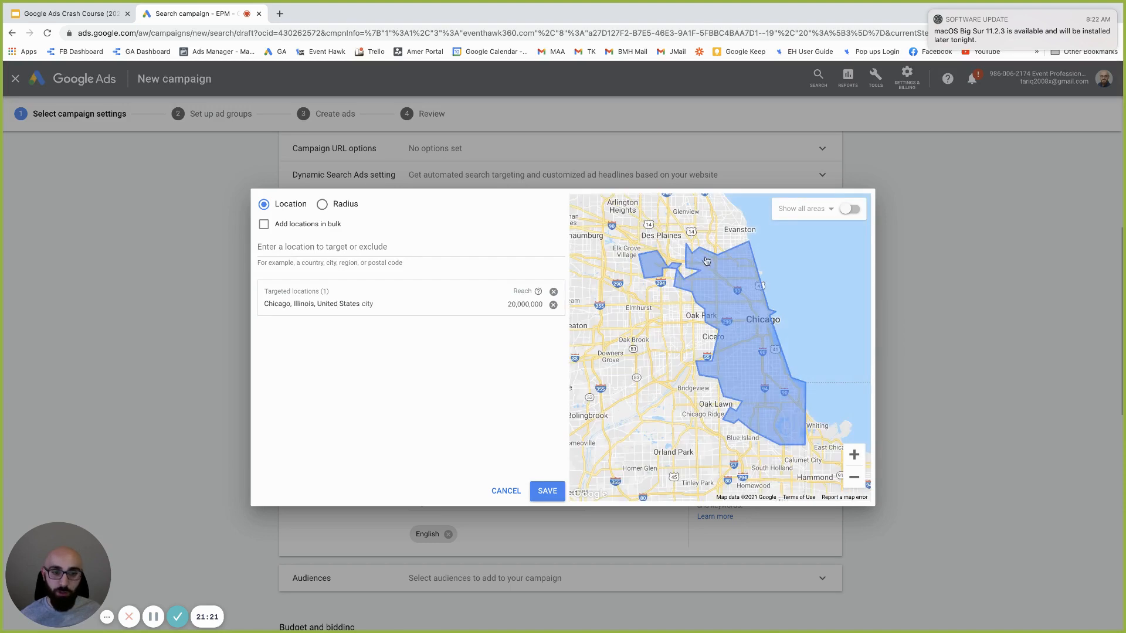
click(553, 306)
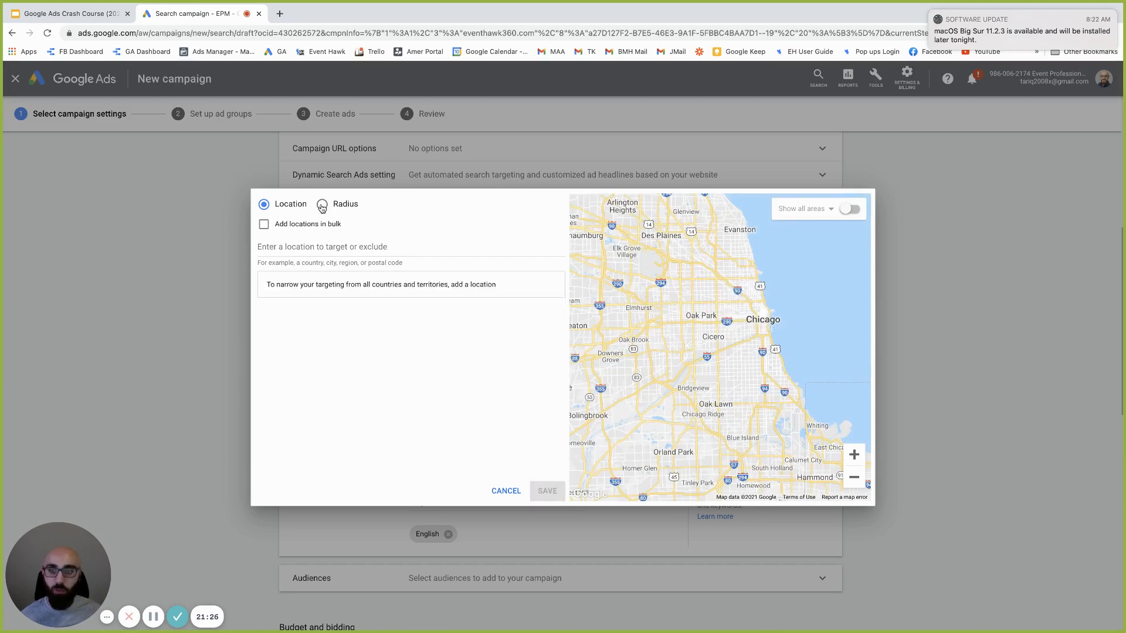
Target a 20 mi radius around Worth, IL 60482, dropping the wrong Lacombe, LA match, and save
click(322, 205)
click(334, 249)
text(60482)
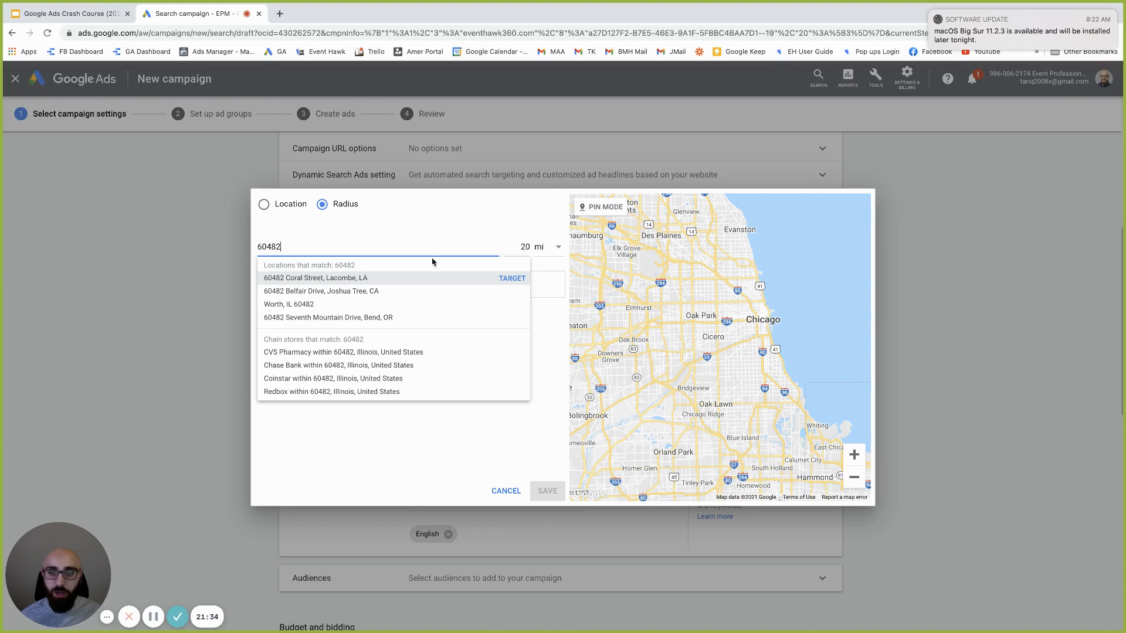
key(Return)
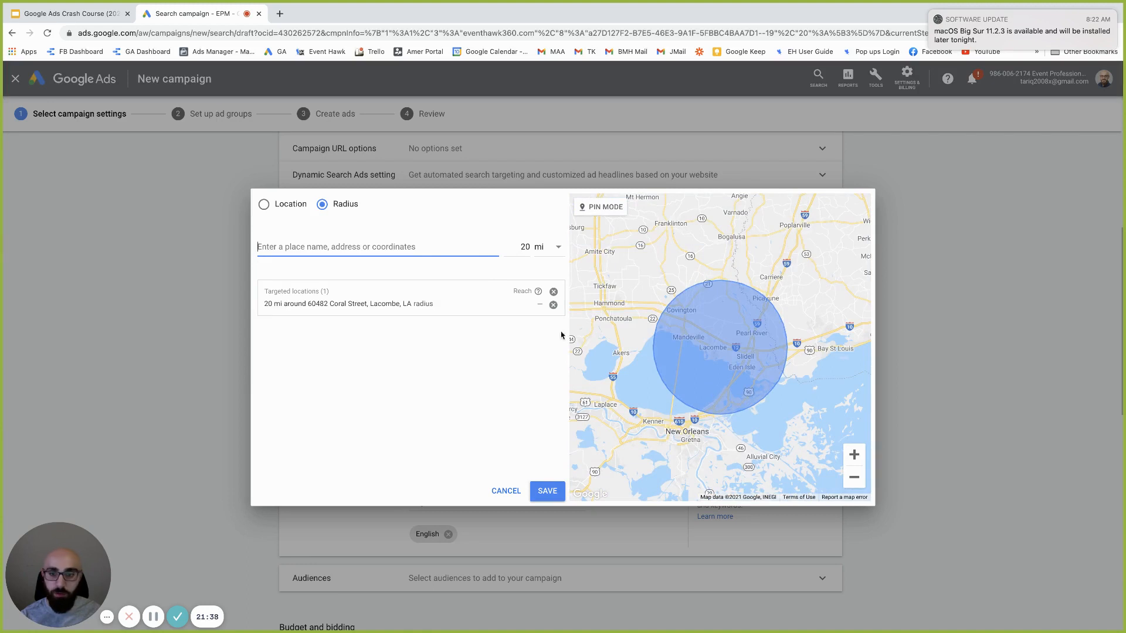
click(555, 303)
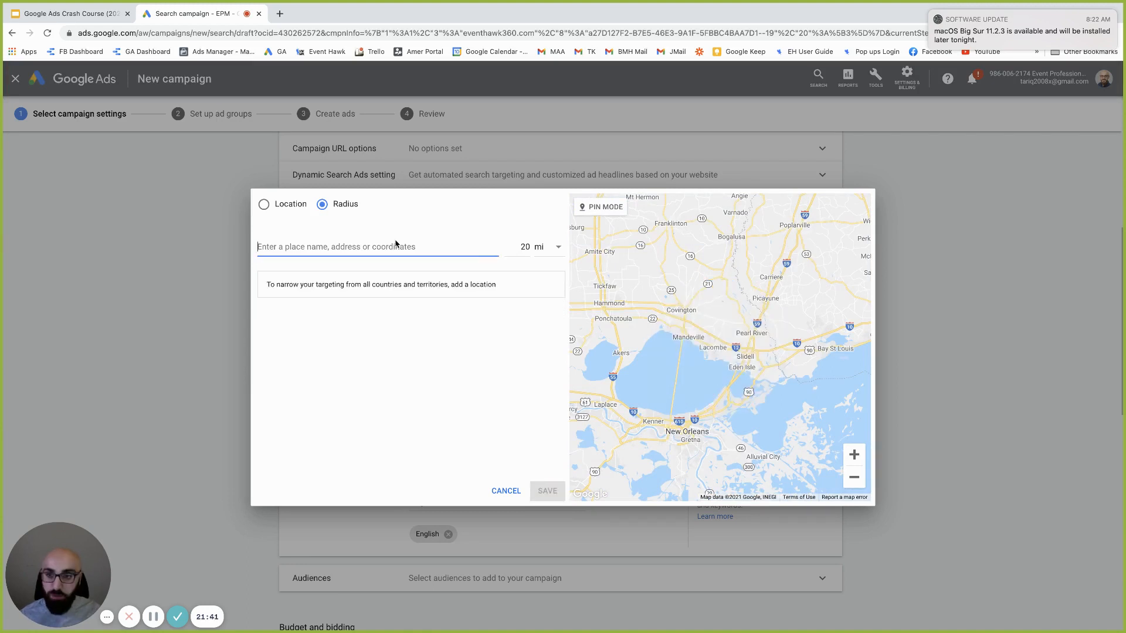
text(60482)
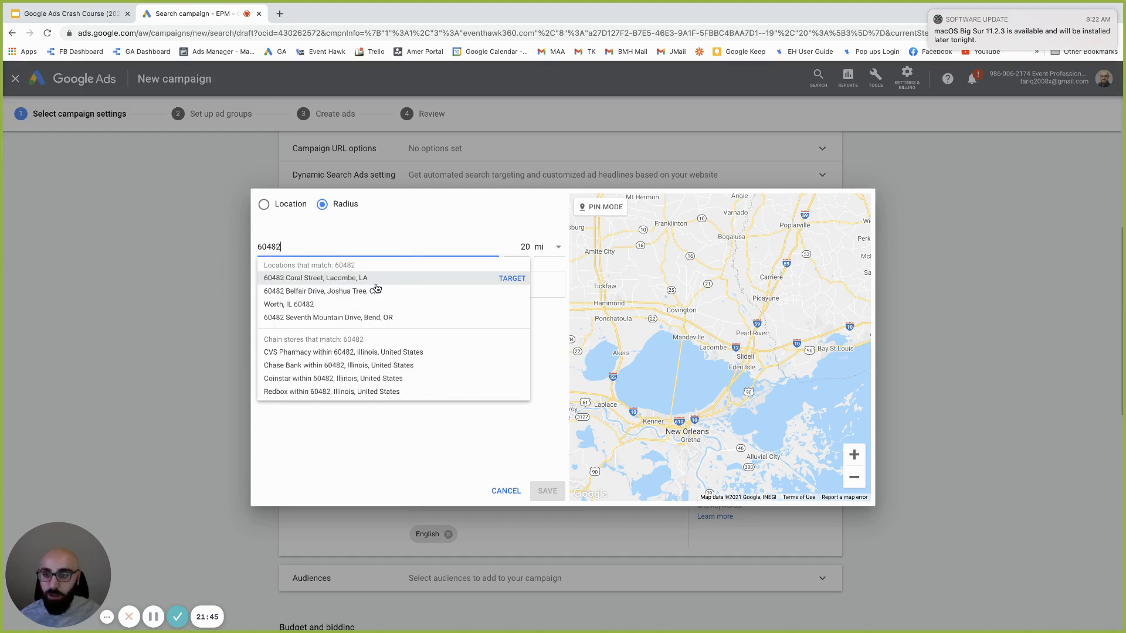
click(501, 305)
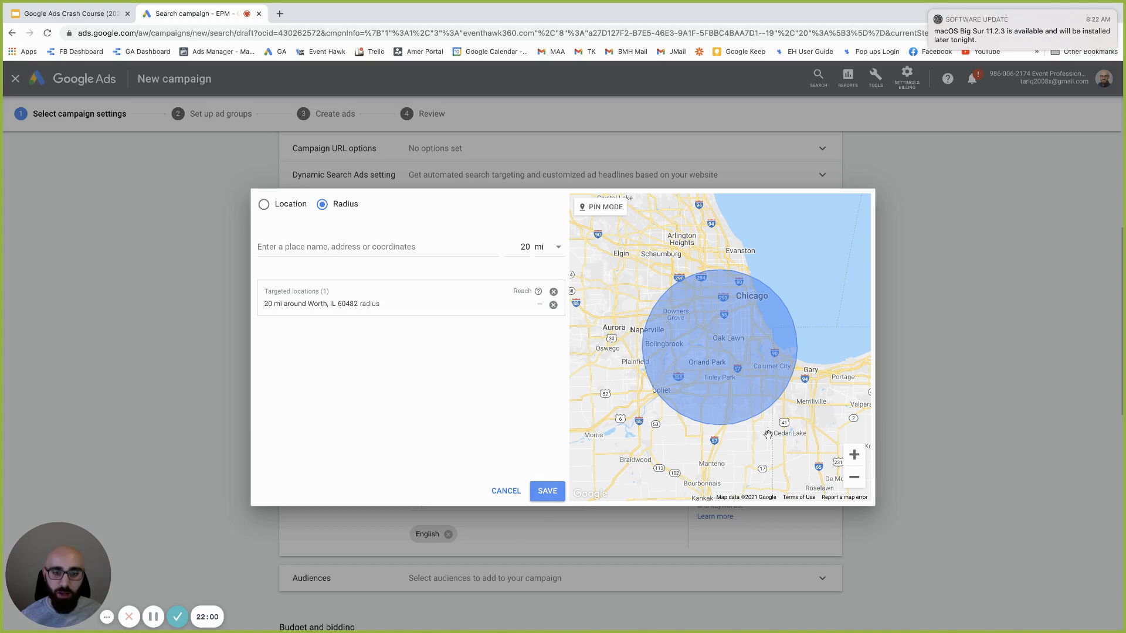
click(549, 492)
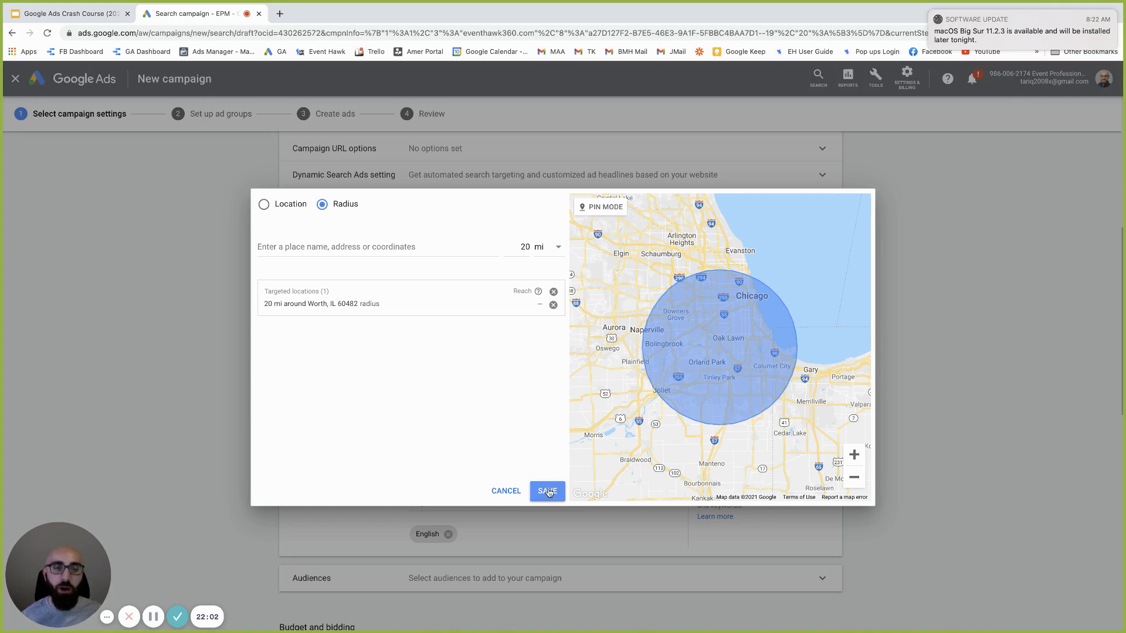
click(547, 491)
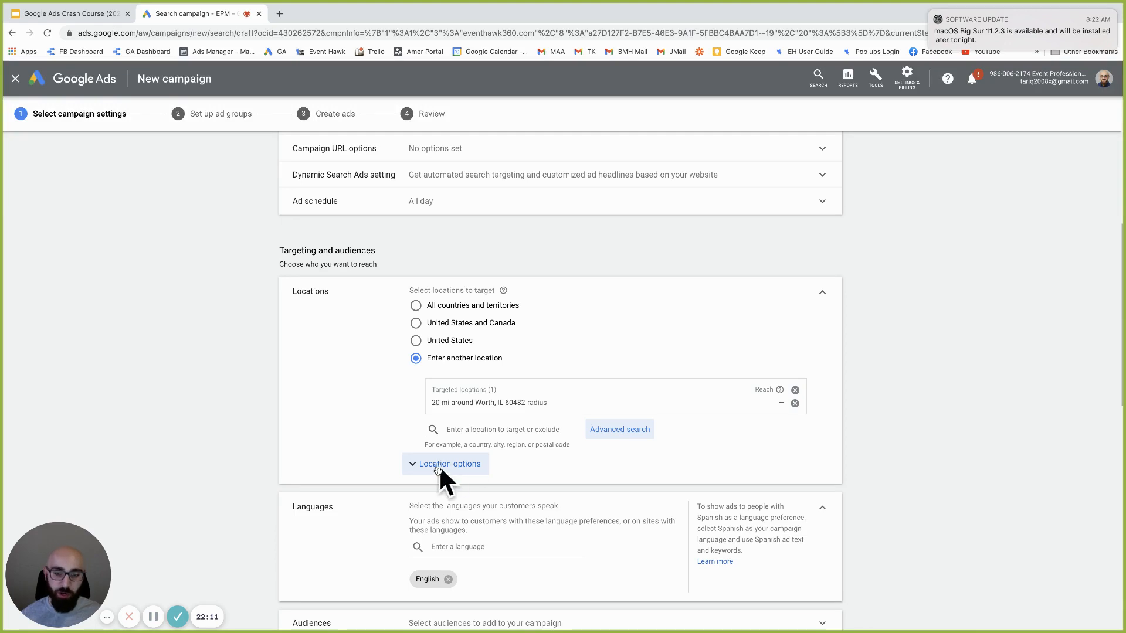
Under Location options, target Presence: people in or regularly in the targeted locations
scroll(436, 500, down, 3)
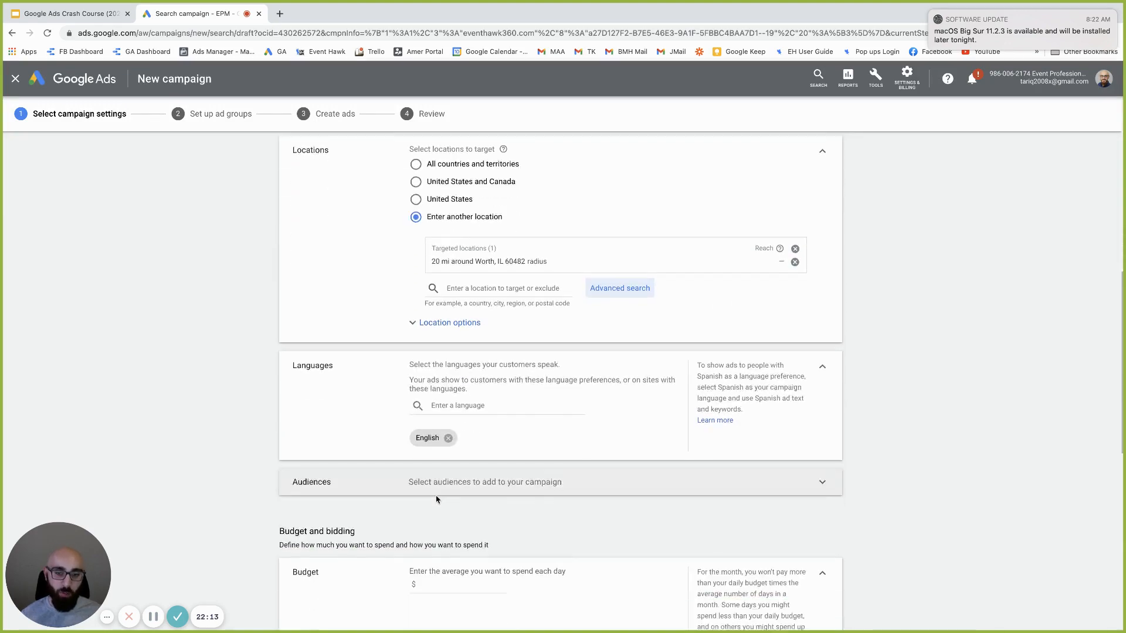
scroll(436, 500, up, 5)
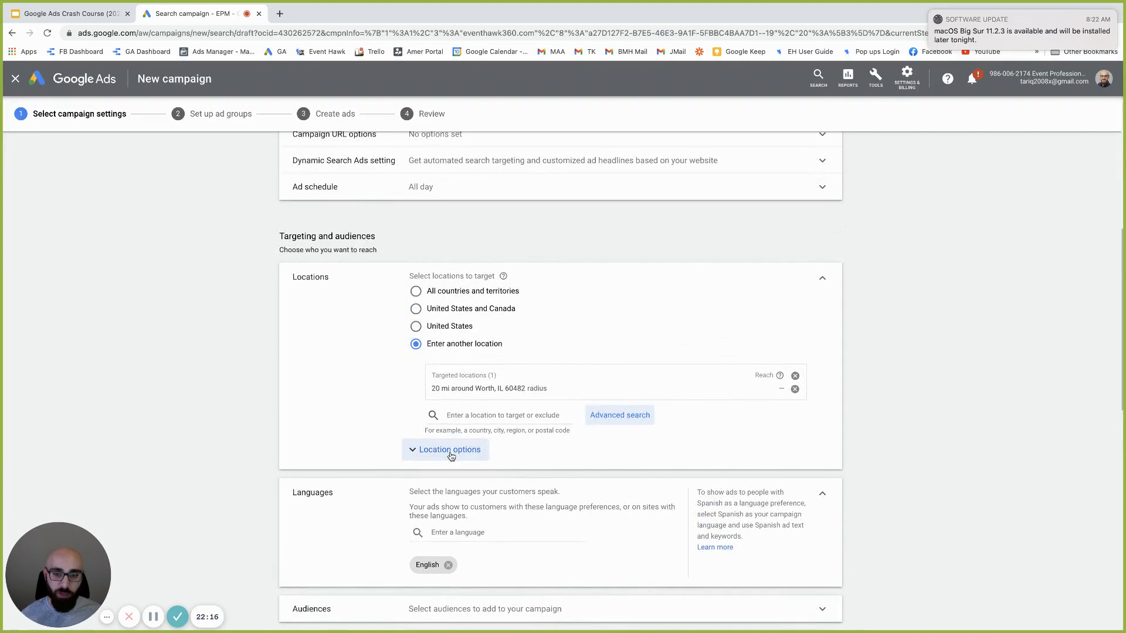
click(450, 456)
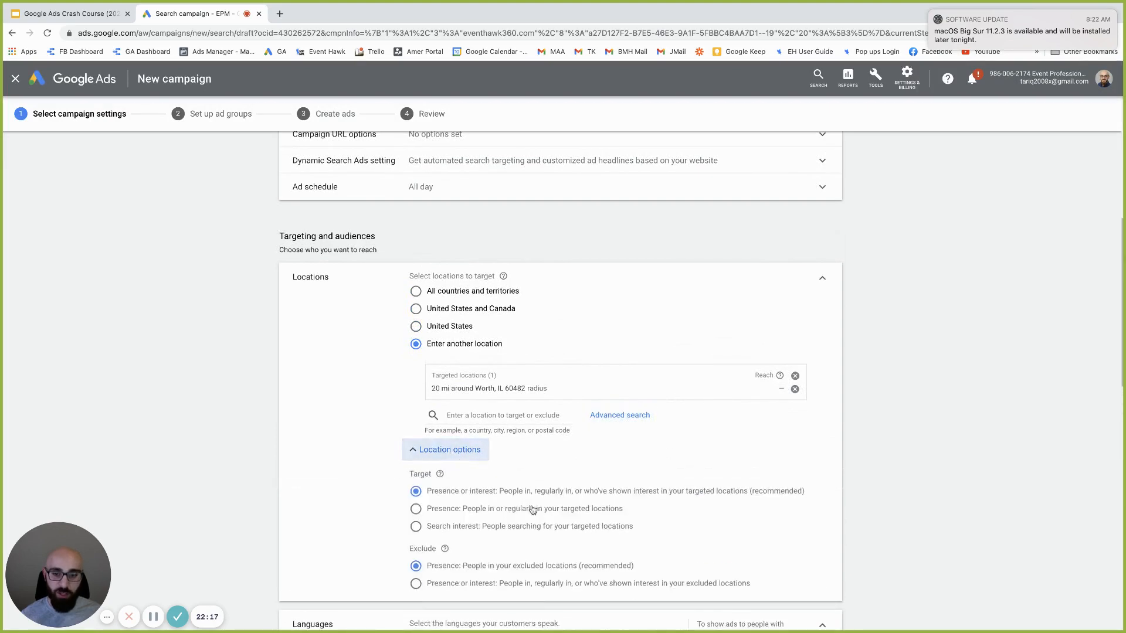
scroll(521, 504, down, 2)
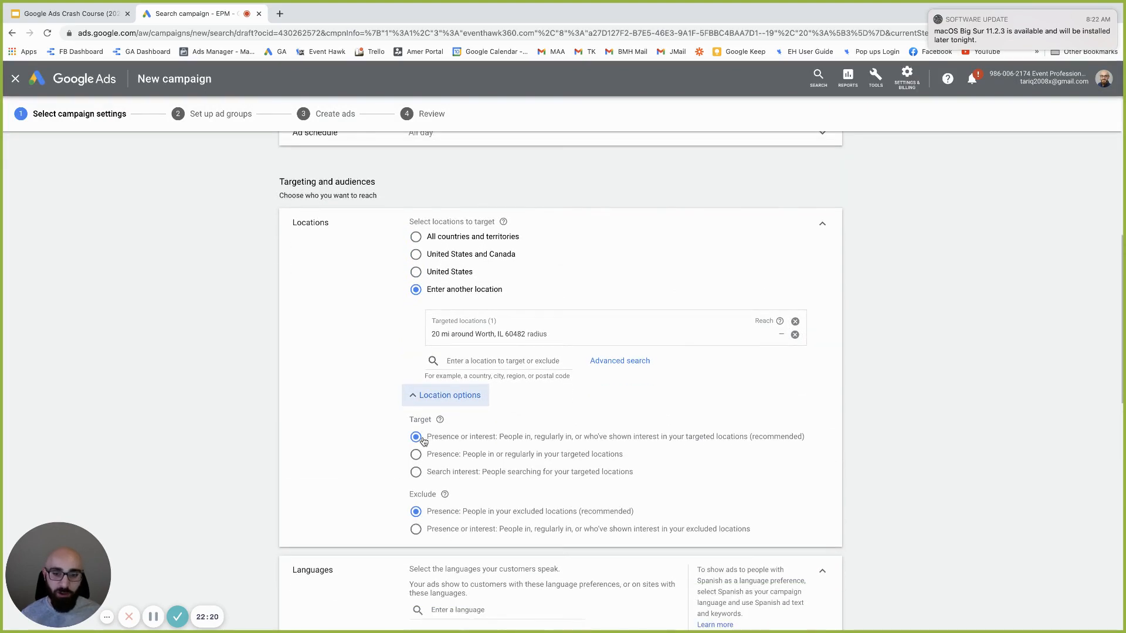
scroll(469, 443, down, 1)
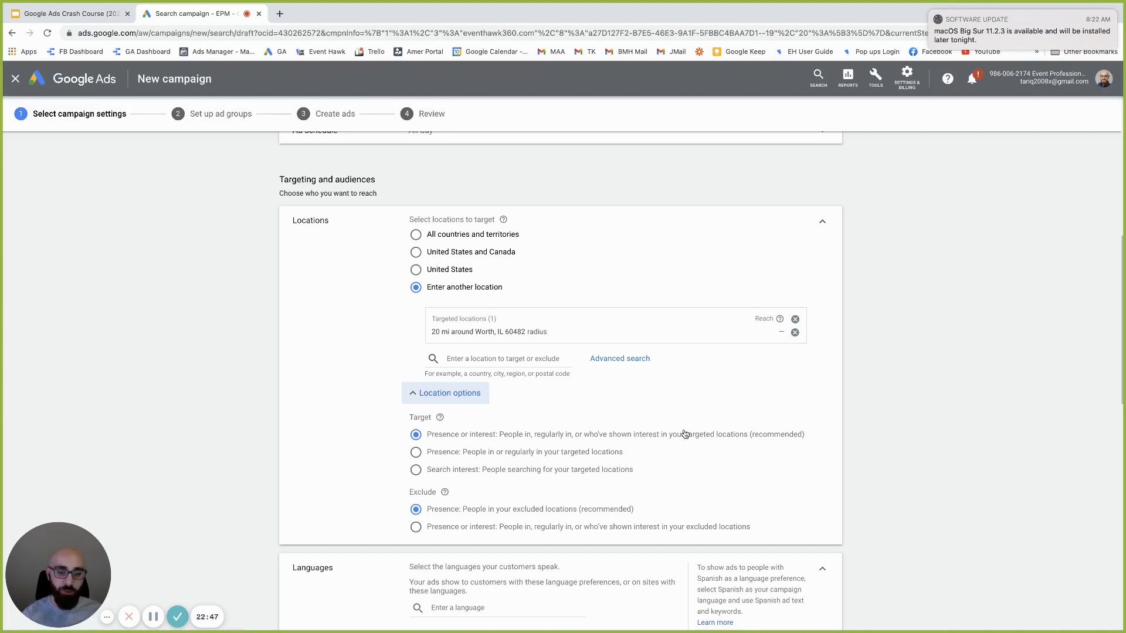
click(493, 455)
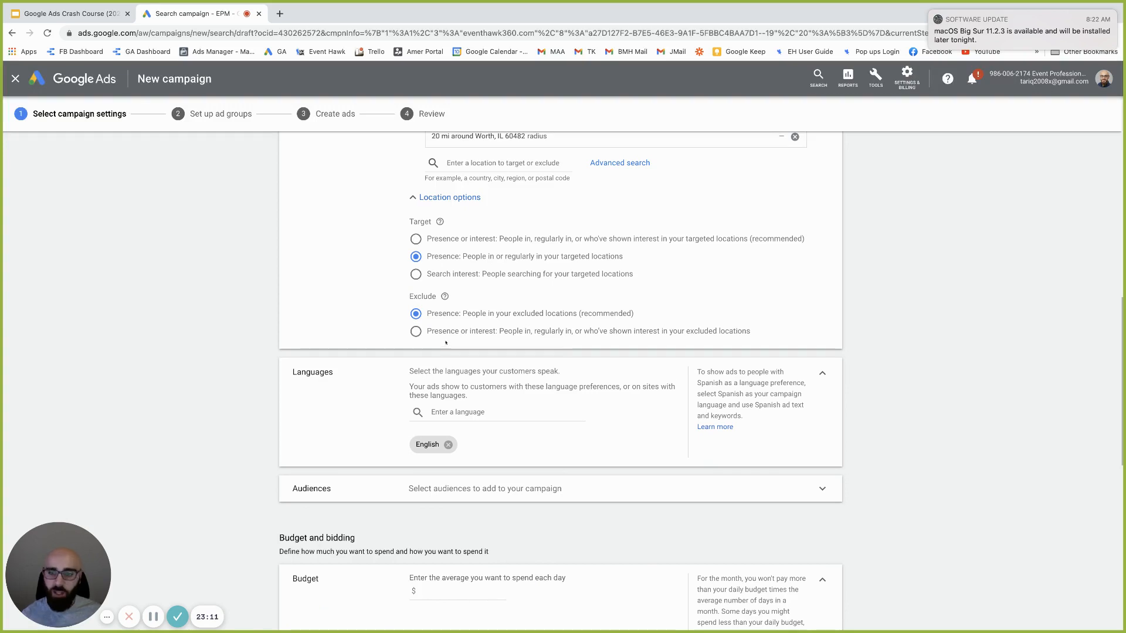
Enter 10 as the campaign's average daily budget under Budget and bidding
scroll(446, 343, up, 2)
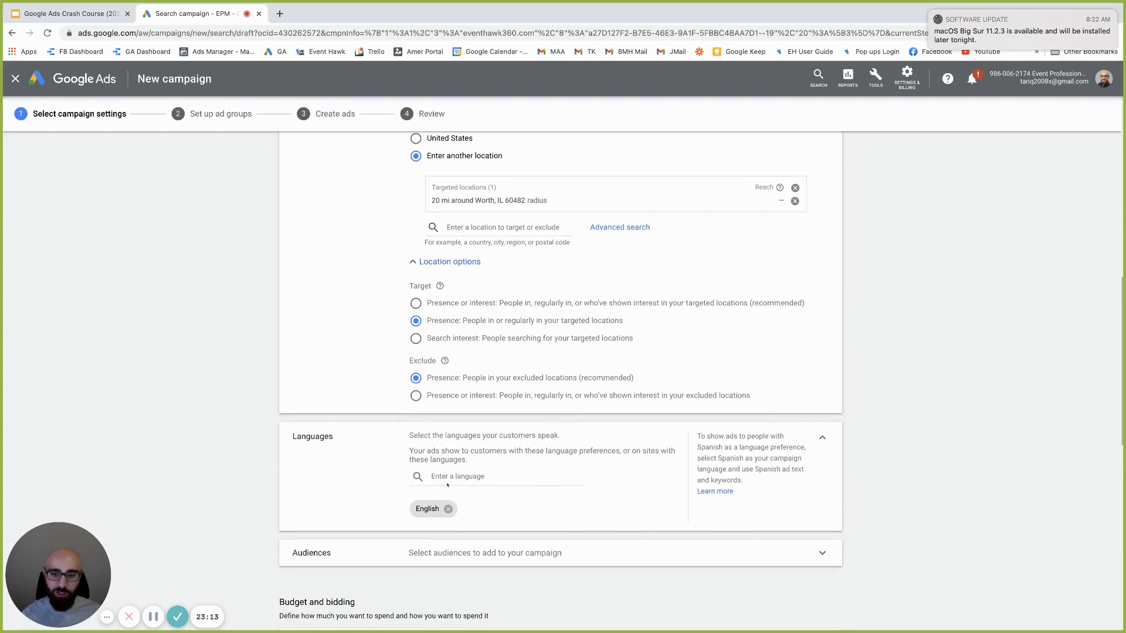
scroll(448, 484, down, 3)
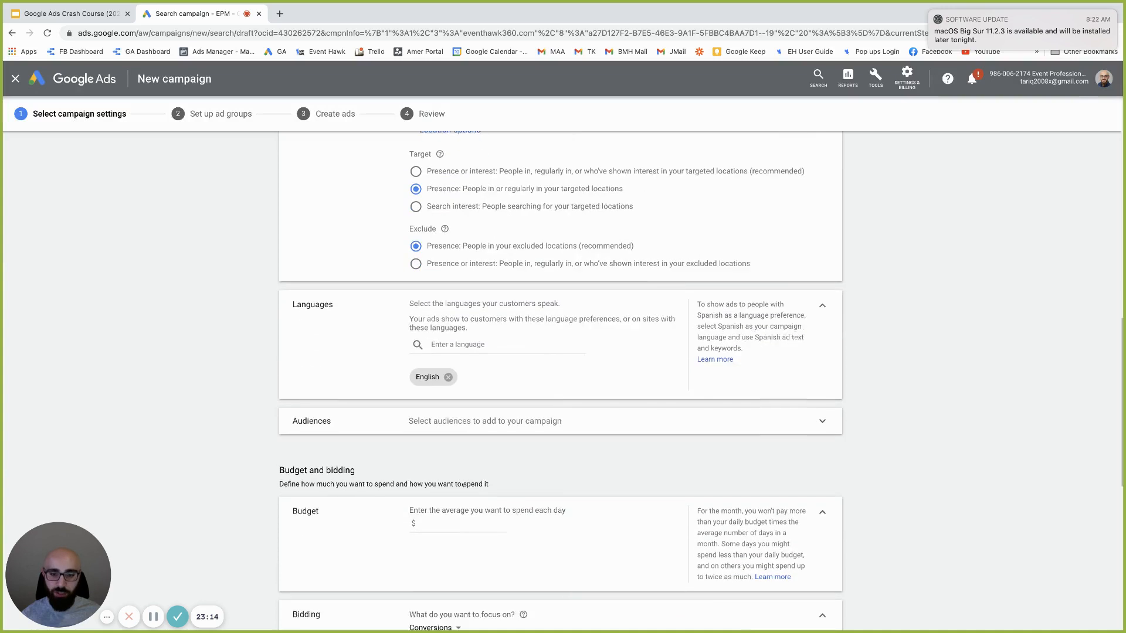
scroll(466, 463, down, 1)
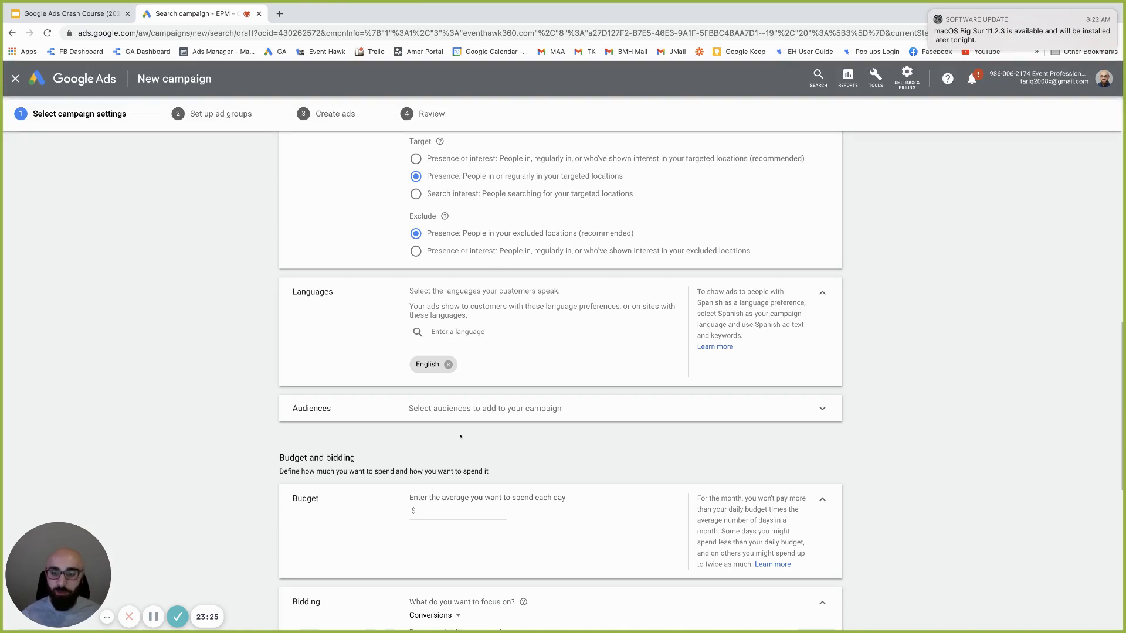
scroll(461, 437, down, 1)
click(440, 476)
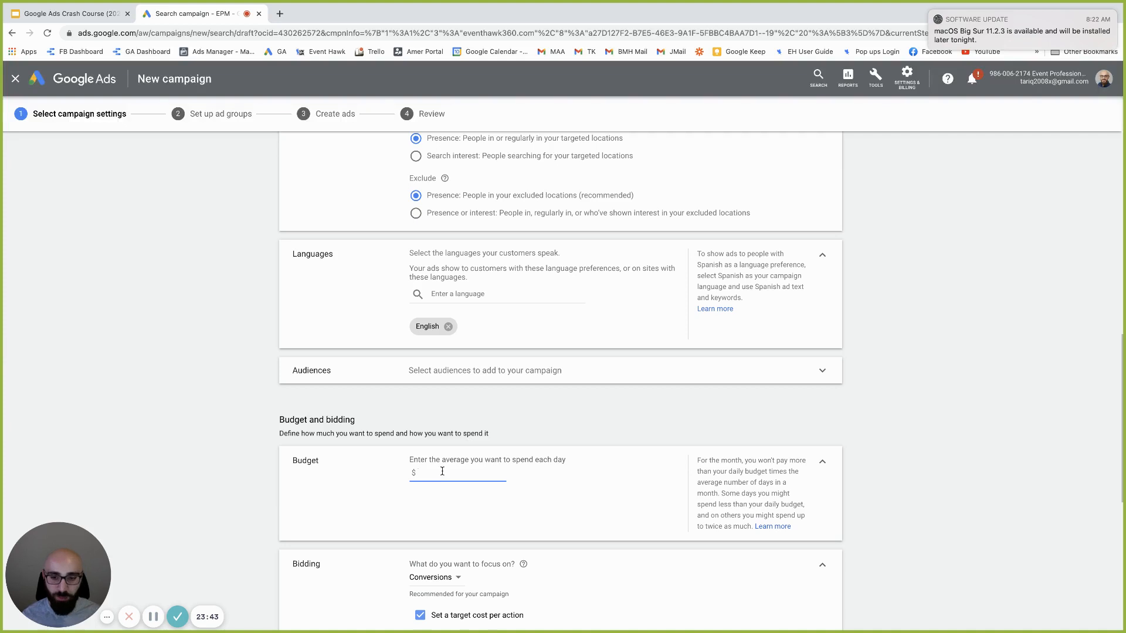
text(10)
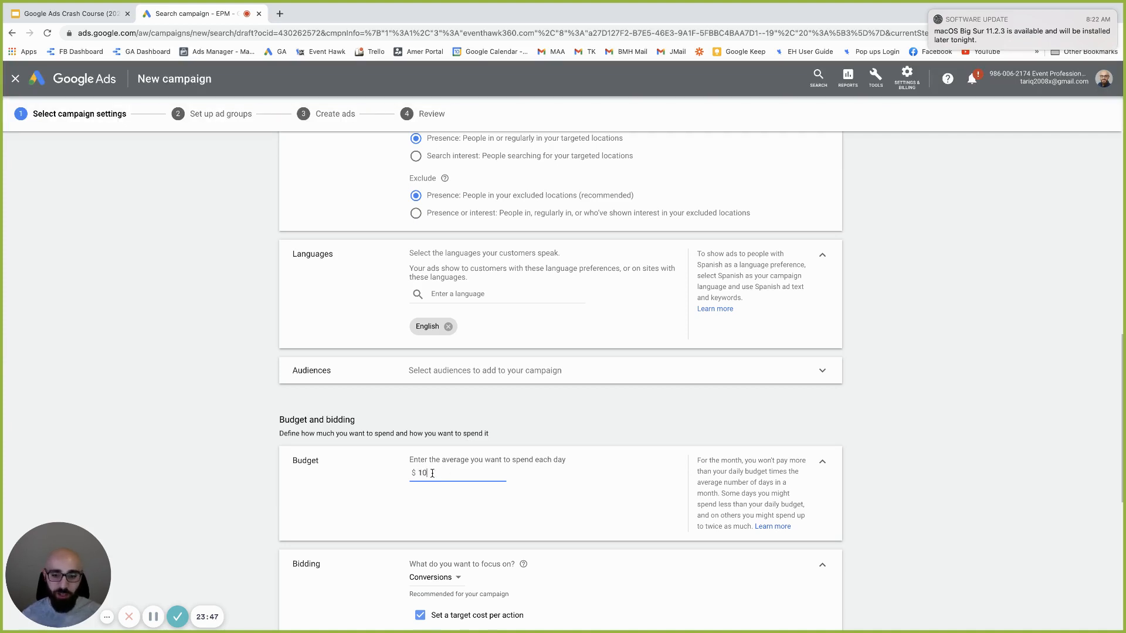
double_click(422, 472)
click(416, 473)
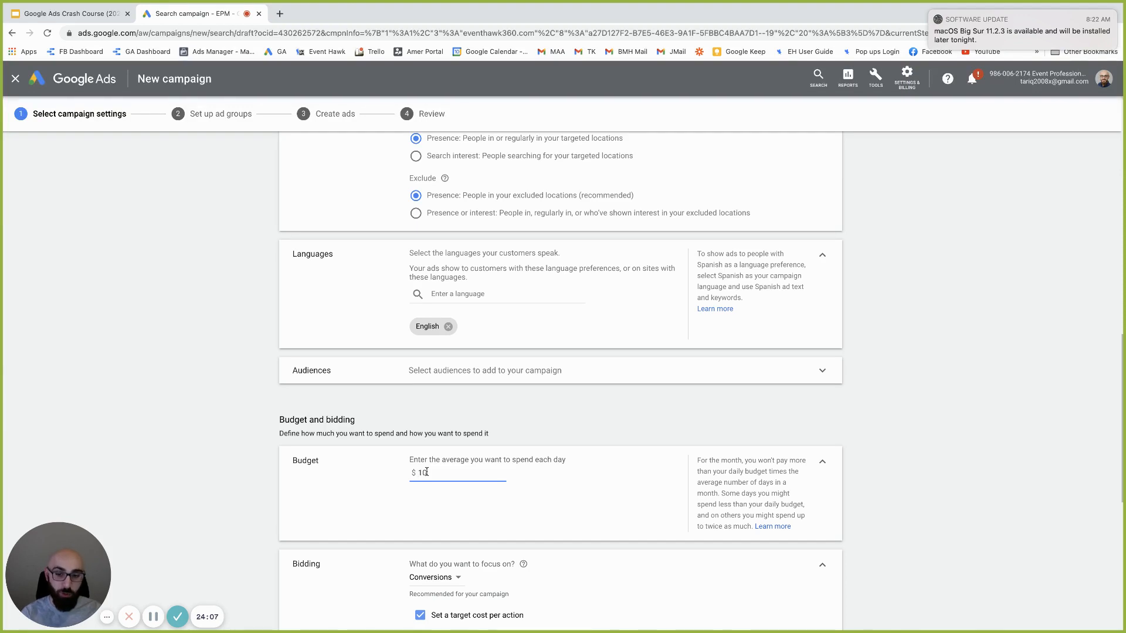
scroll(434, 469, down, 3)
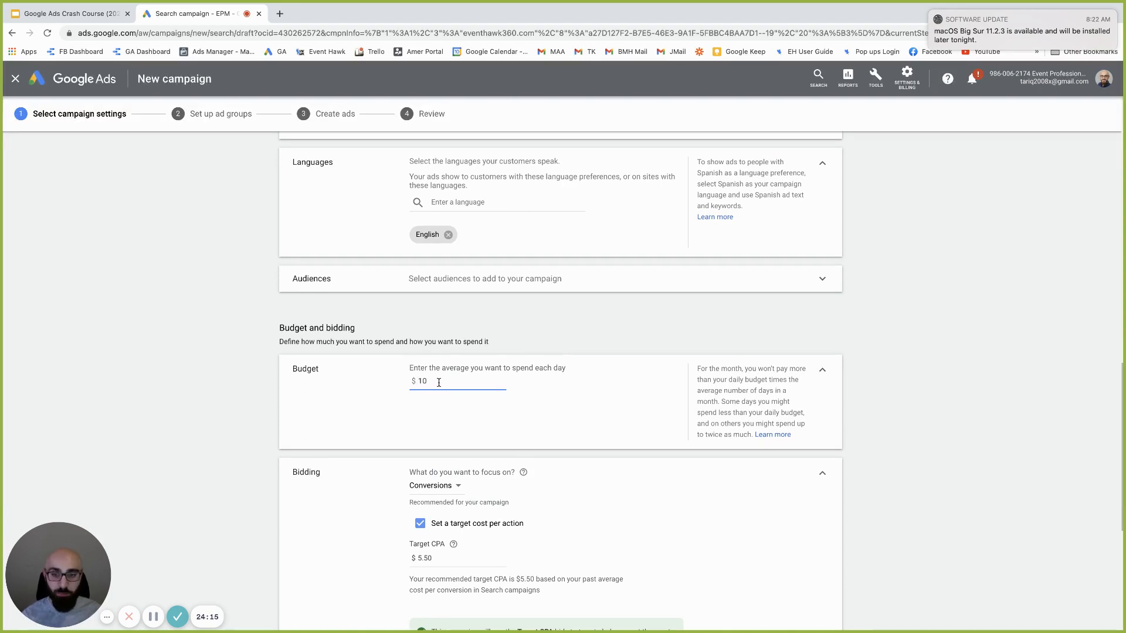
click(445, 381)
scroll(445, 381, up, 15)
scroll(435, 398, down, 15)
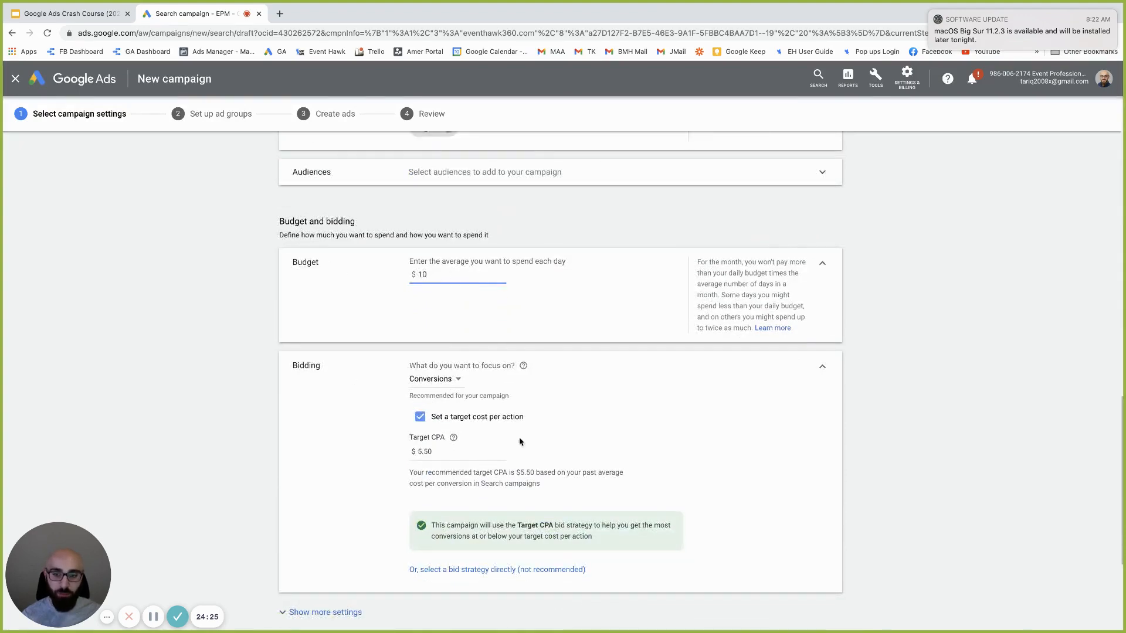
click(459, 382)
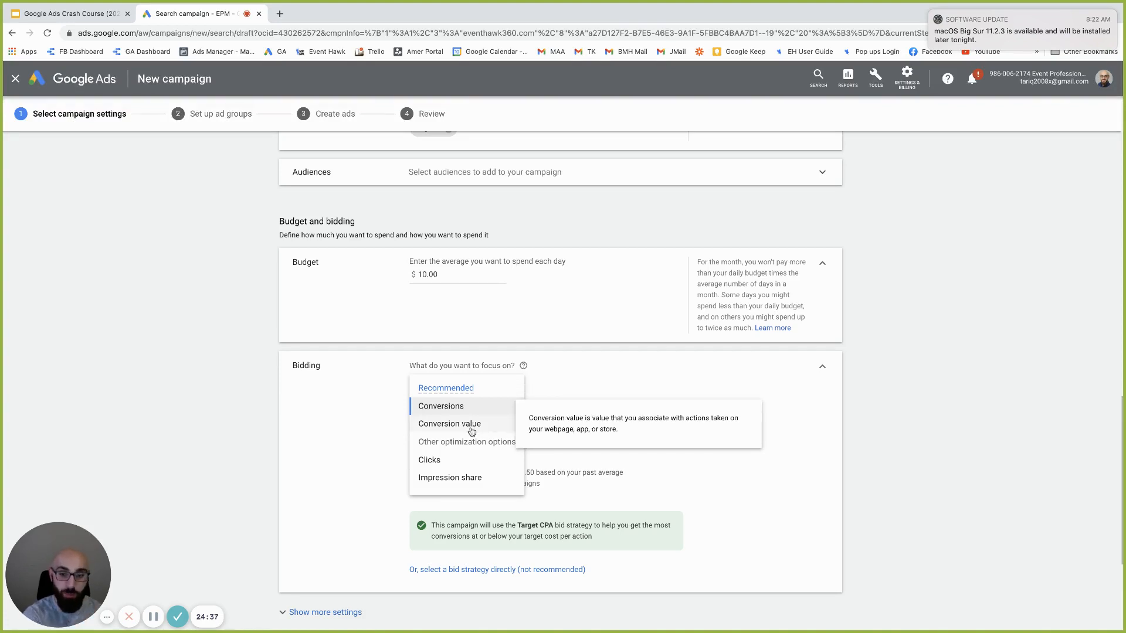
click(471, 432)
click(451, 381)
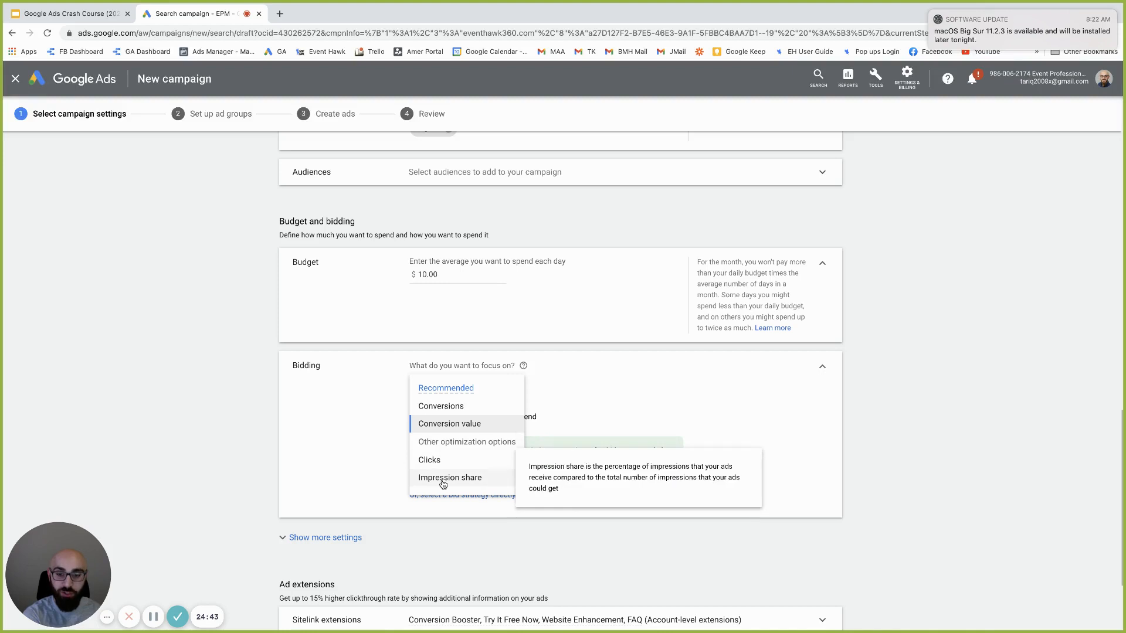
click(455, 413)
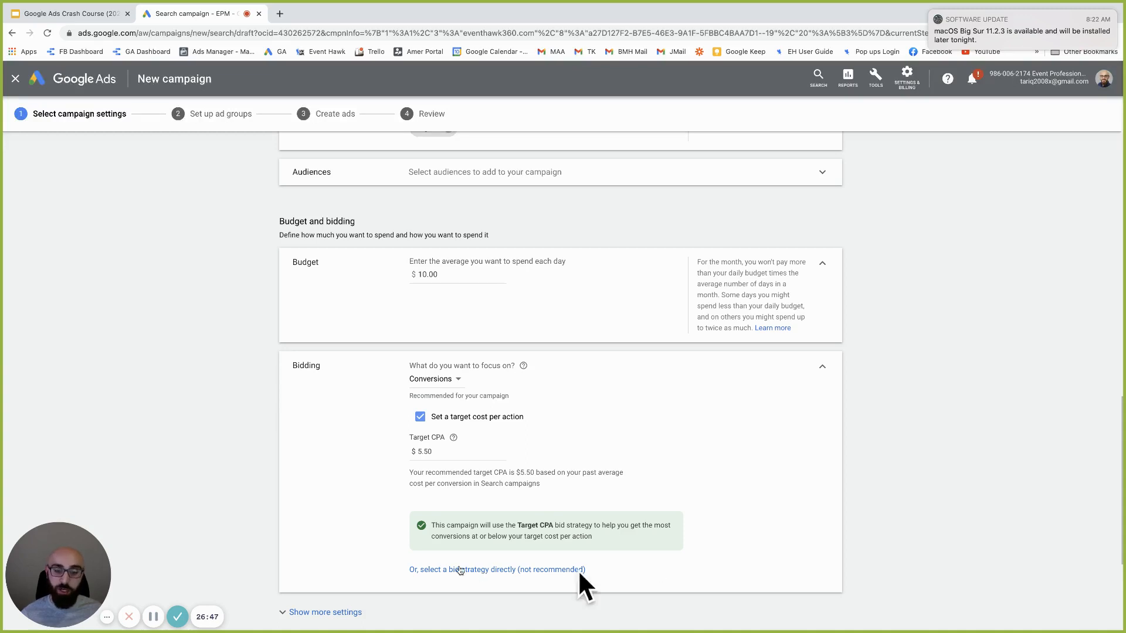
drag(586, 572, 519, 575)
click(519, 575)
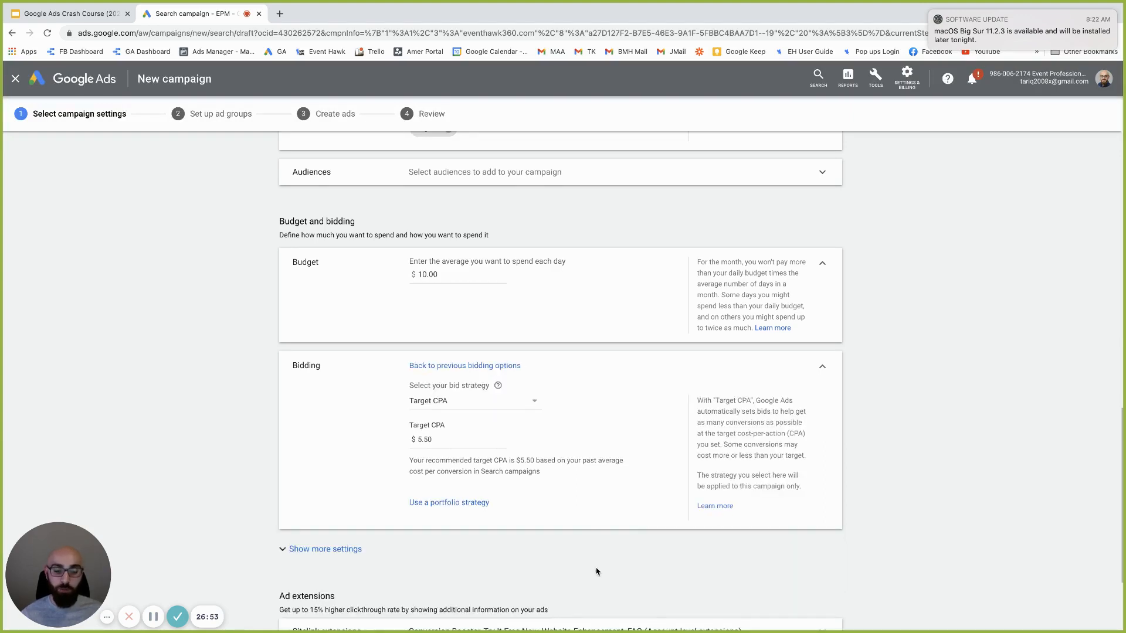
scroll(522, 525, down, 1)
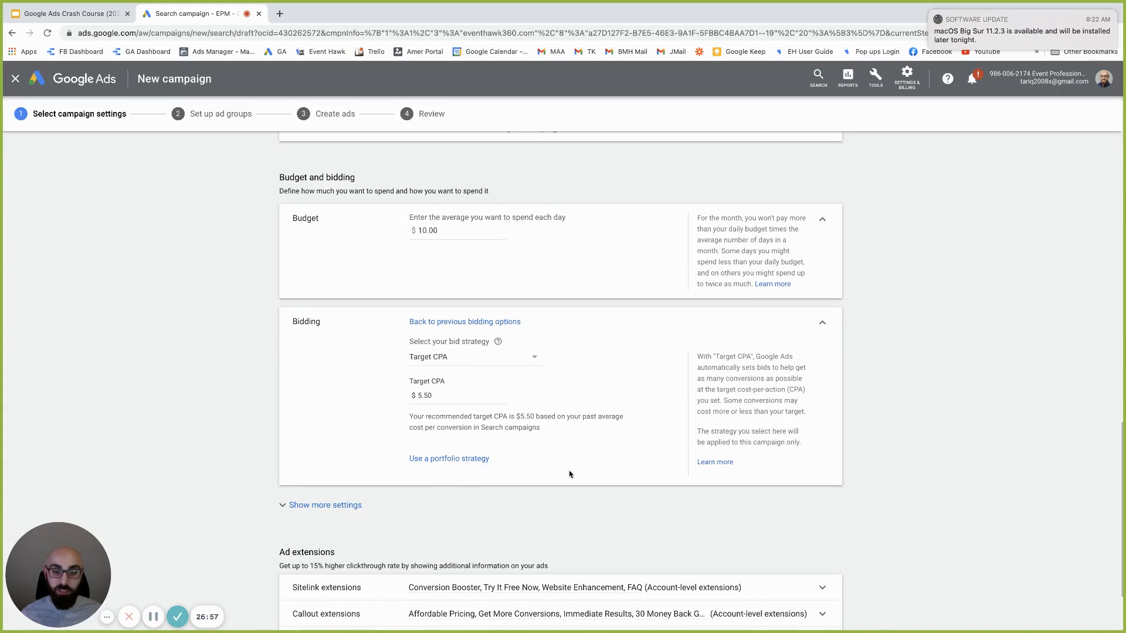
click(446, 460)
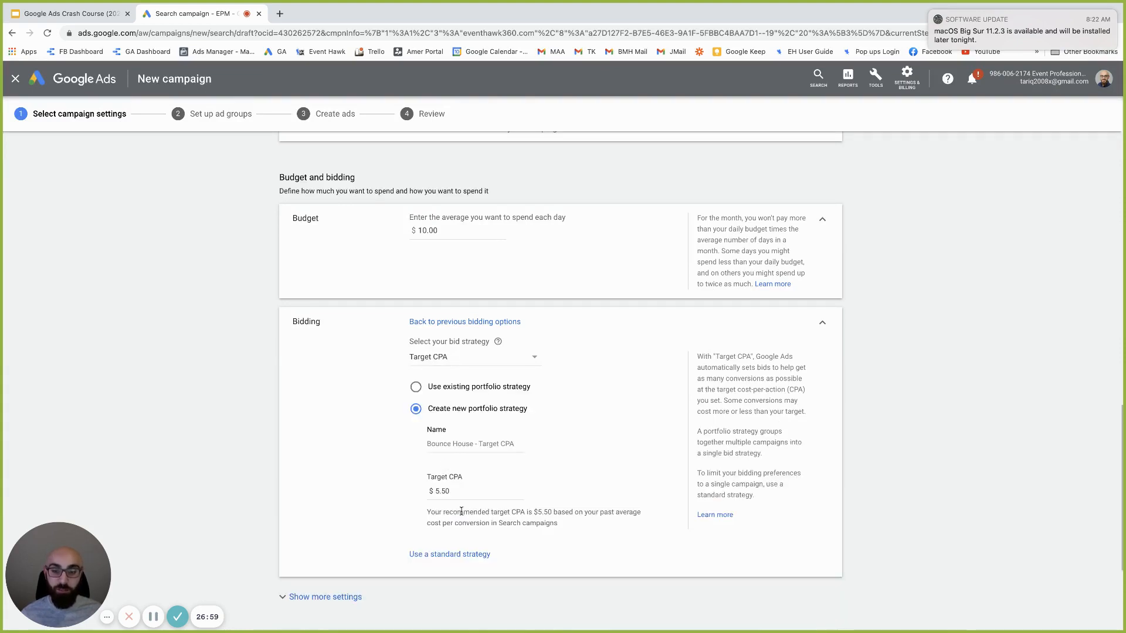
click(484, 322)
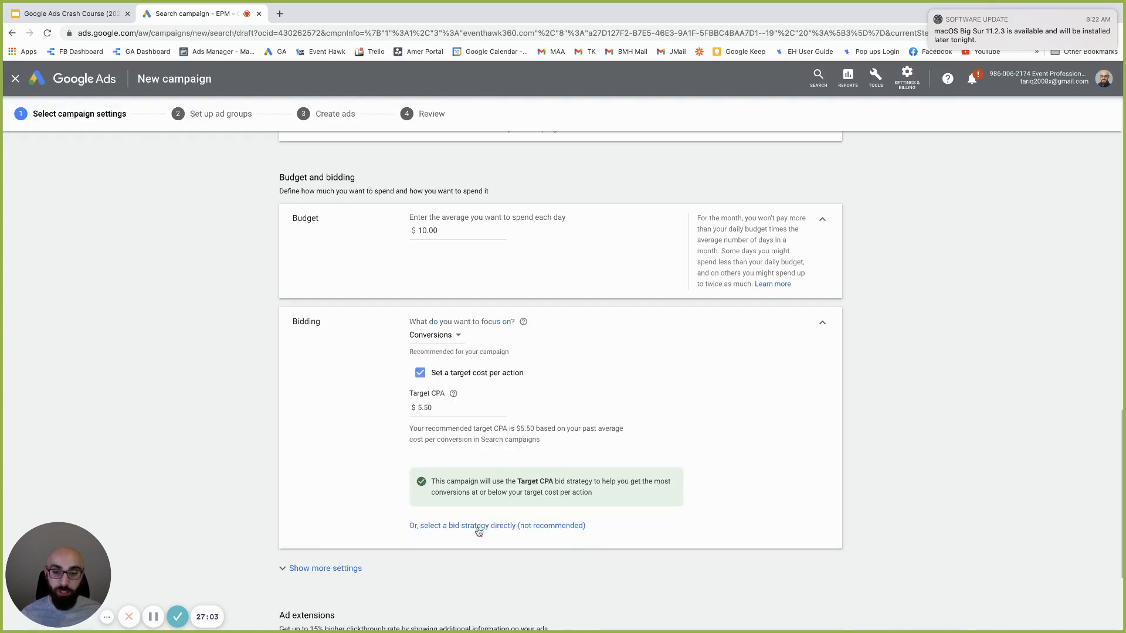
Choose a bid strategy directly and set it to Maximize clicks, replacing Target CPA
click(514, 526)
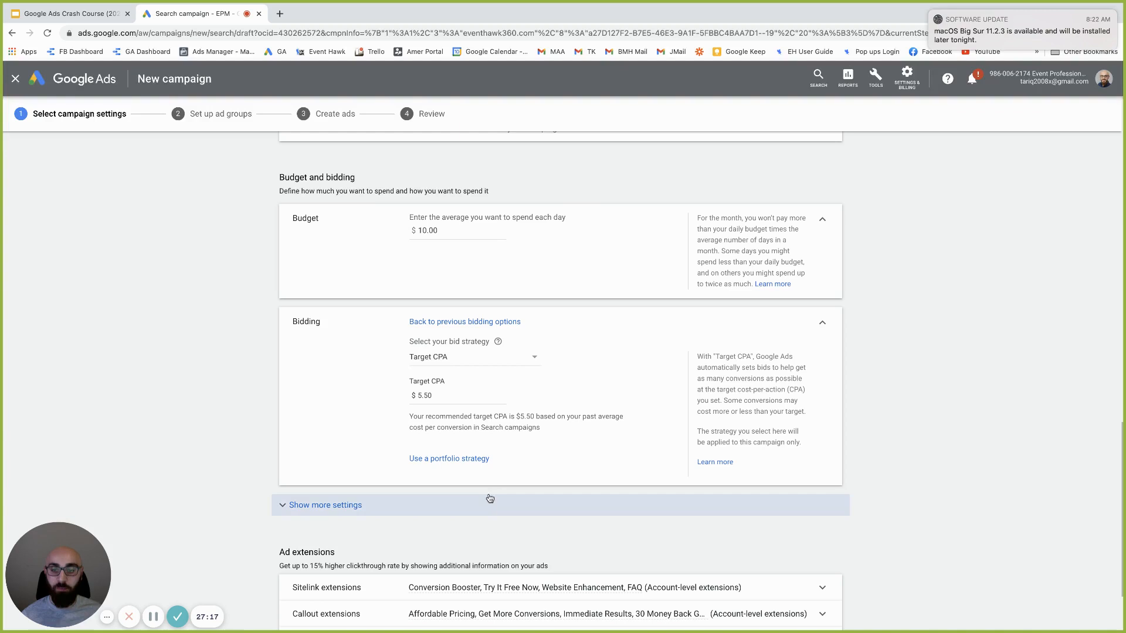
click(431, 360)
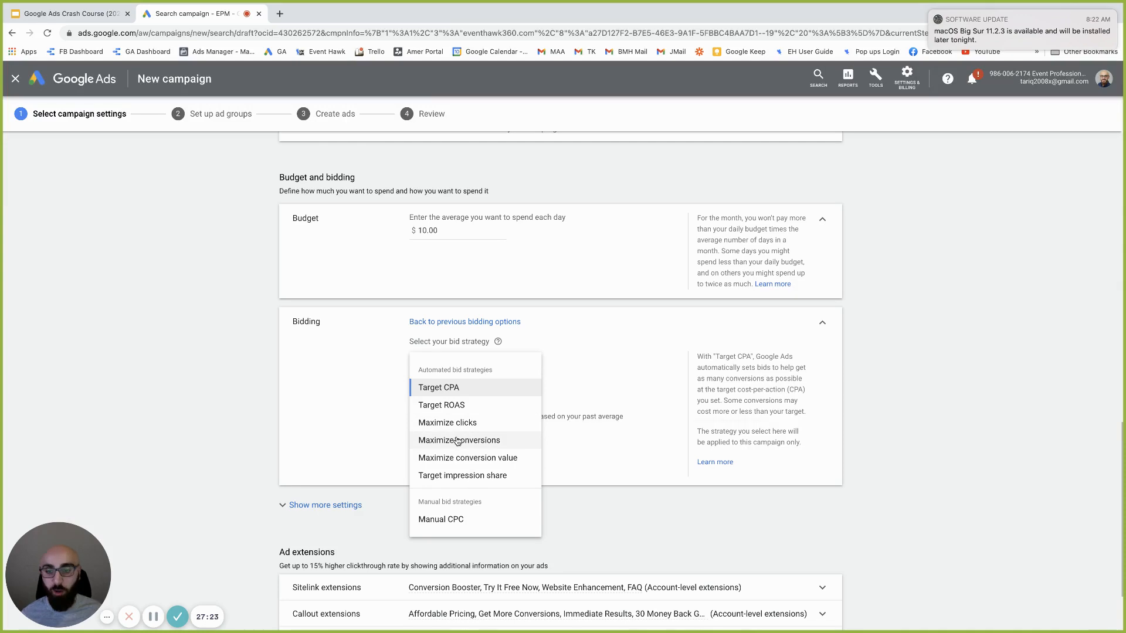
mouse_move(455, 441)
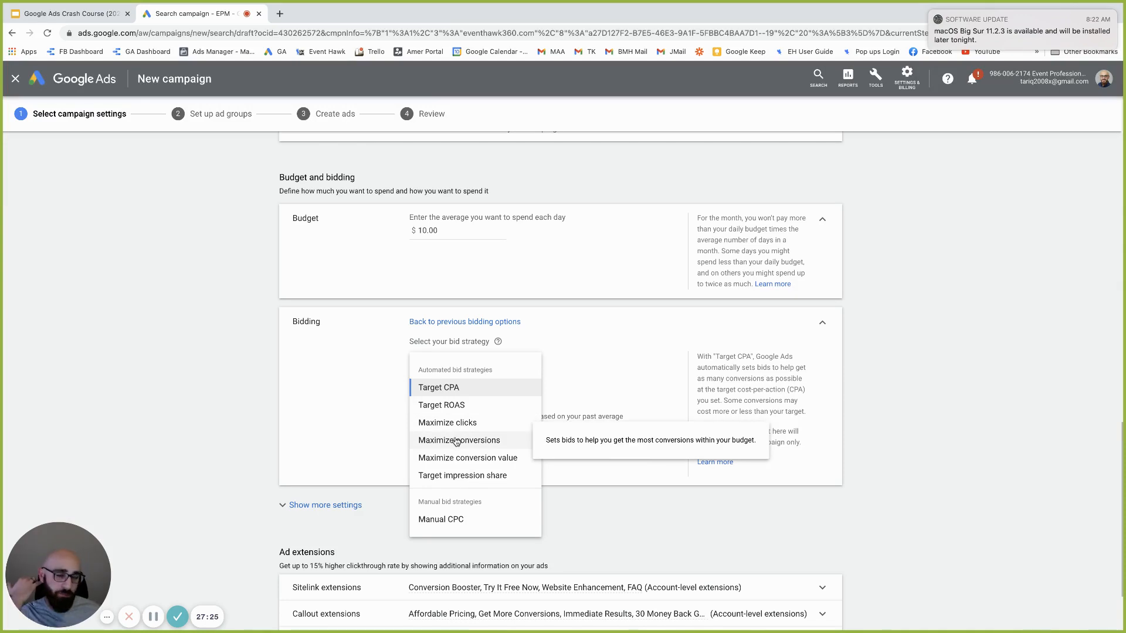
mouse_move(464, 410)
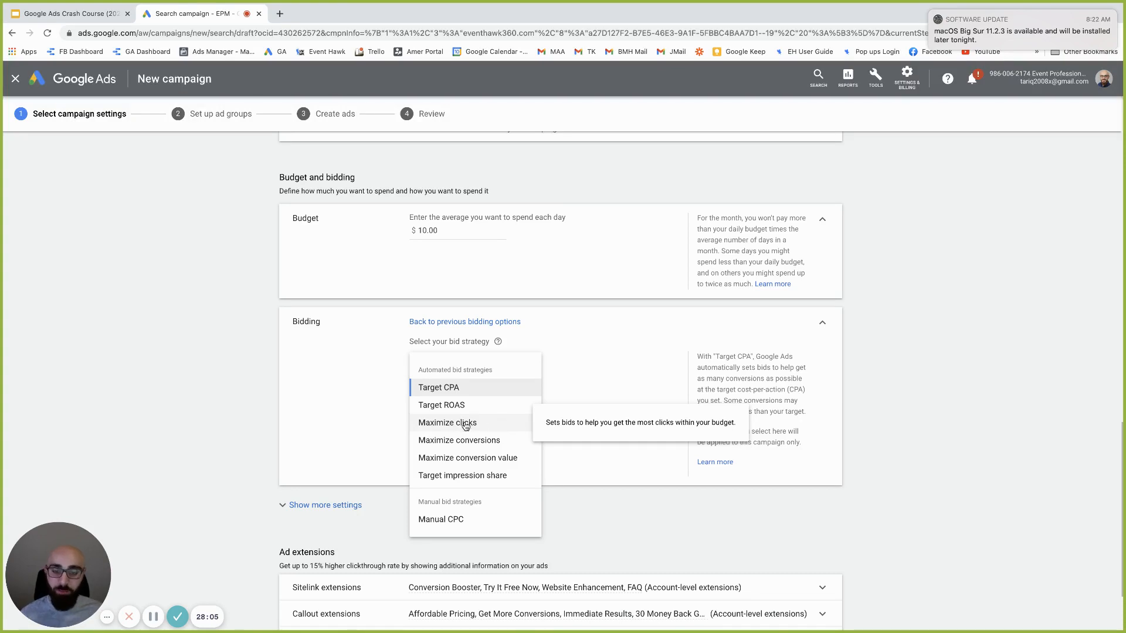
click(466, 426)
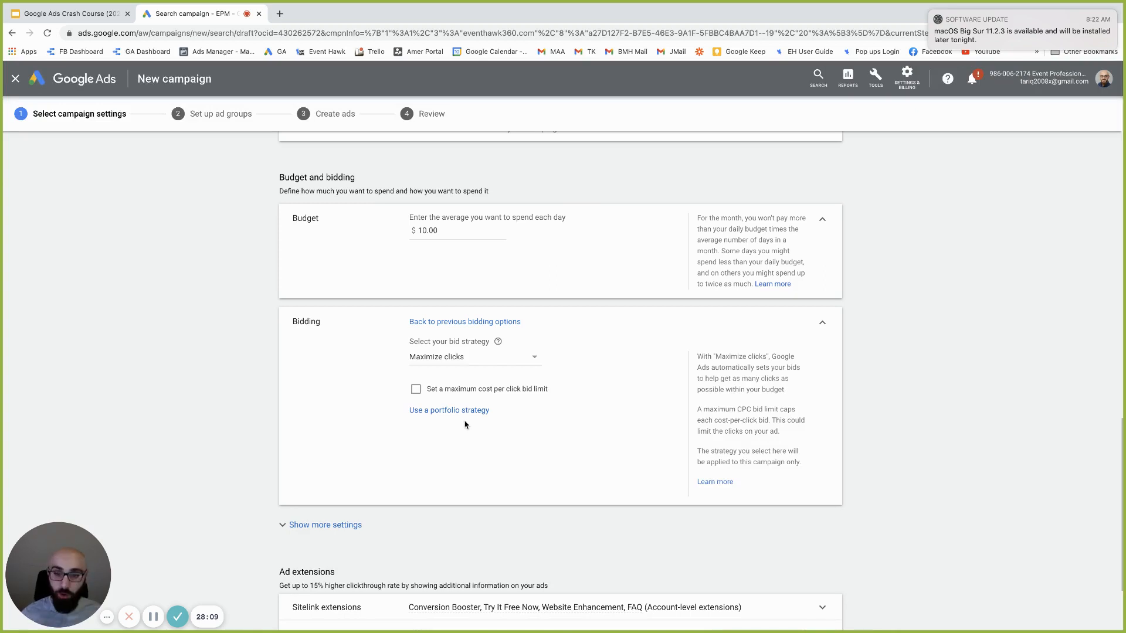
scroll(462, 432, down, 3)
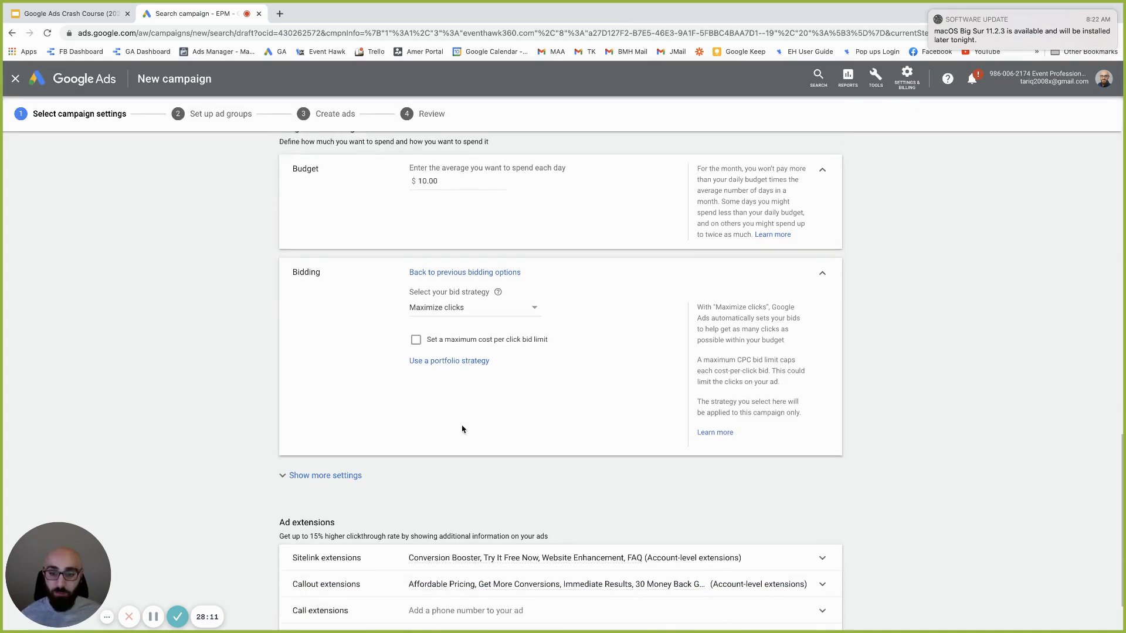
scroll(462, 425, up, 3)
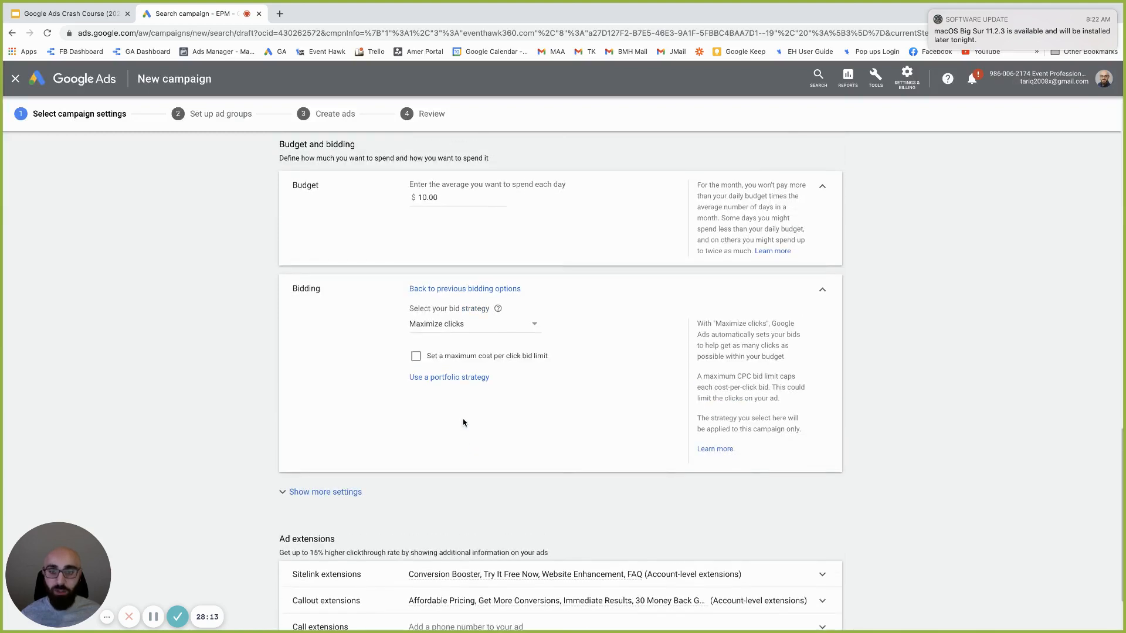
drag(450, 197, 420, 196)
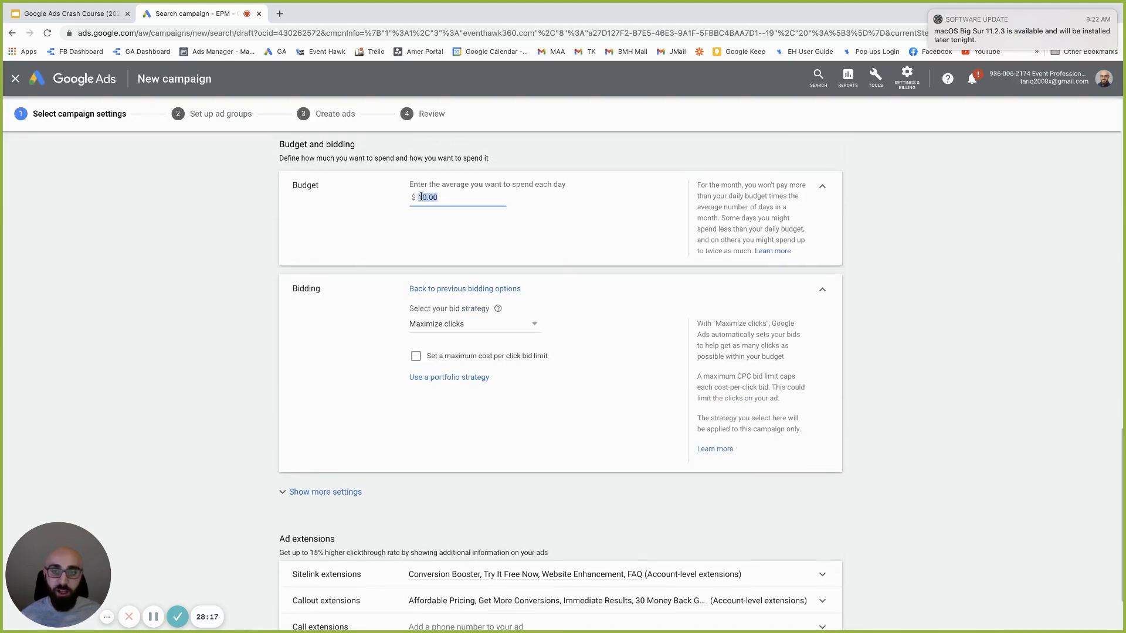
Turn on a maximum cost-per-click bid limit and set it to $1.00
click(417, 357)
click(443, 388)
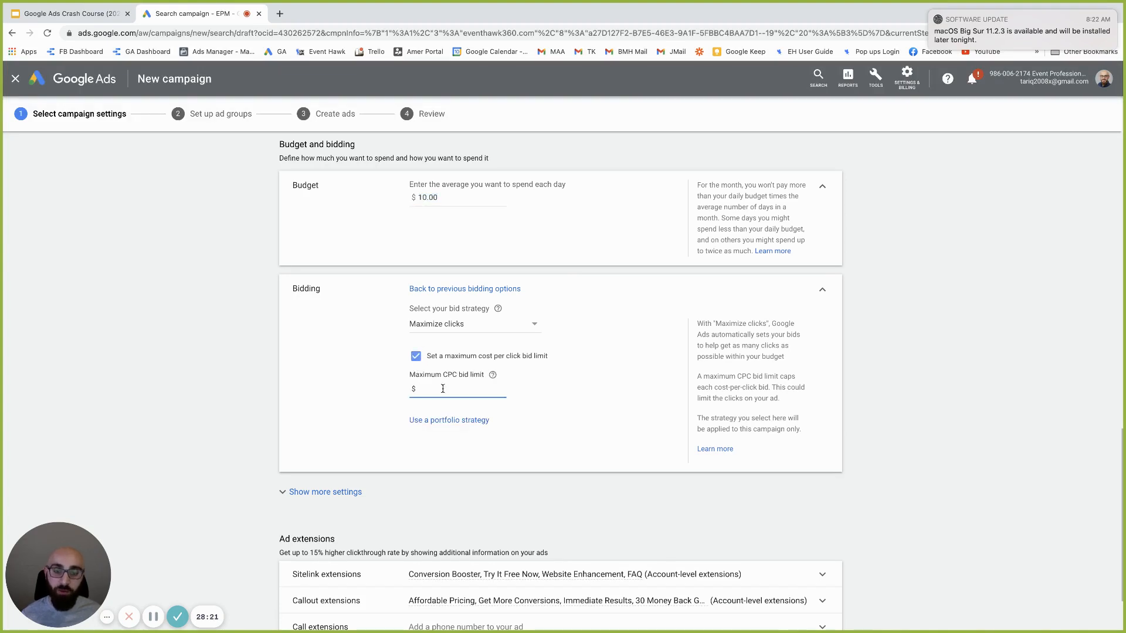
drag(437, 196, 401, 192)
click(431, 388)
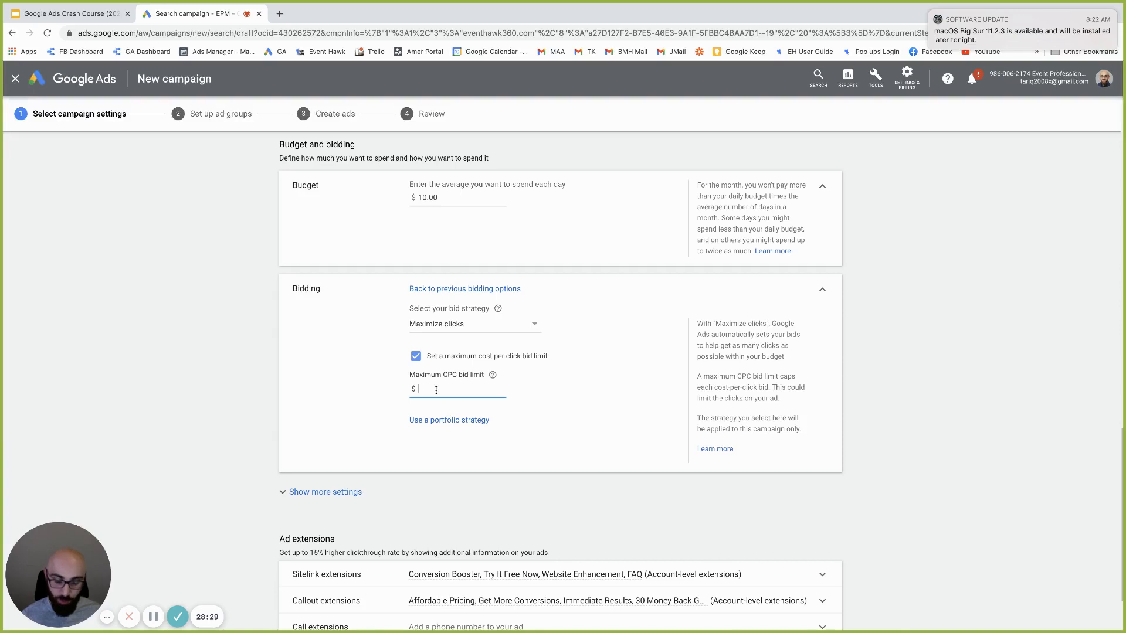
text(1)
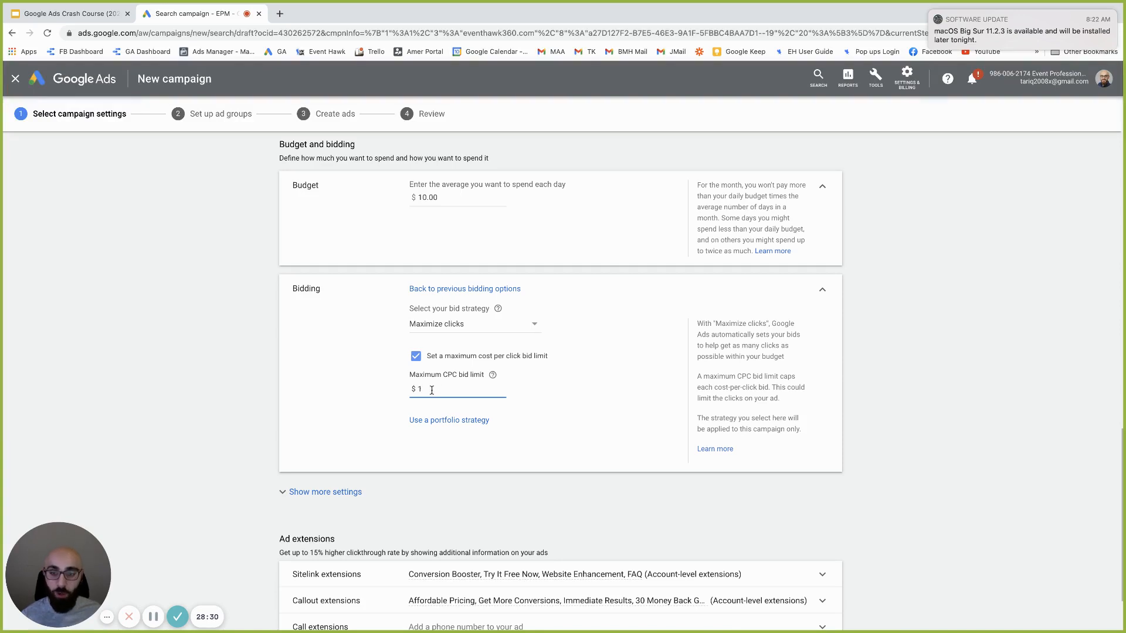
click(445, 198)
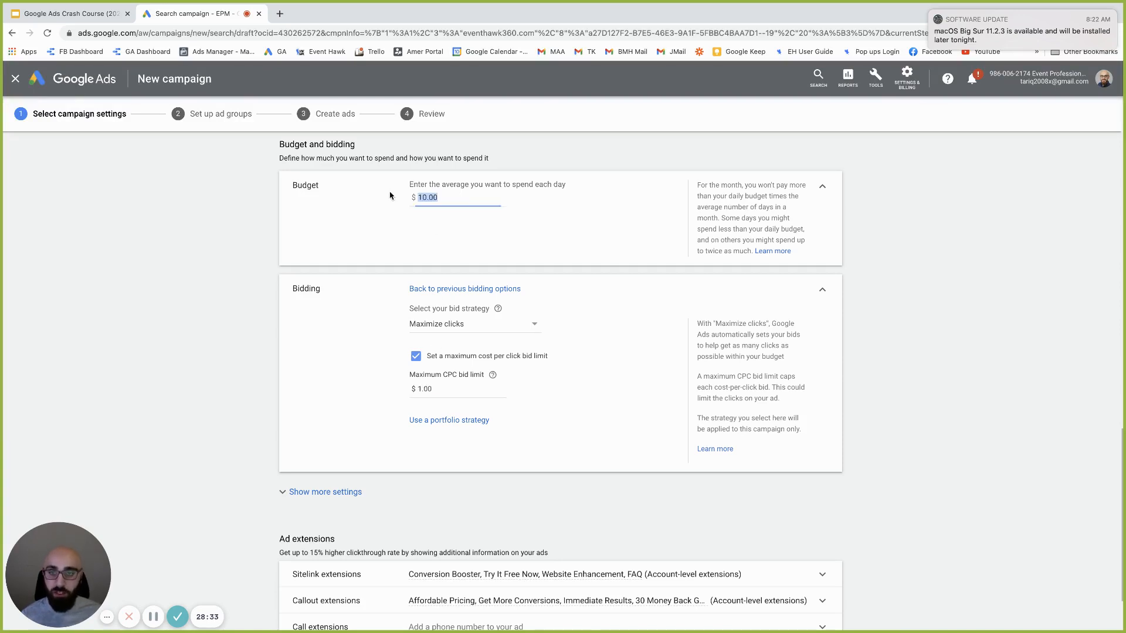
click(443, 390)
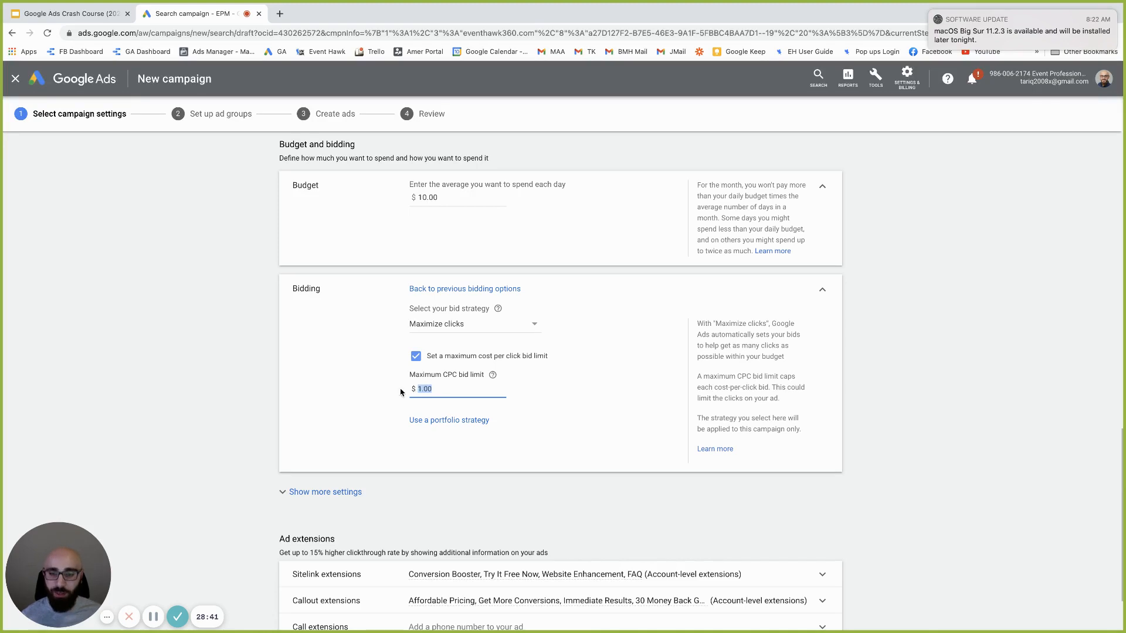
Expand and review the additional campaign settings, then save the settings and continue
scroll(435, 398, down, 1)
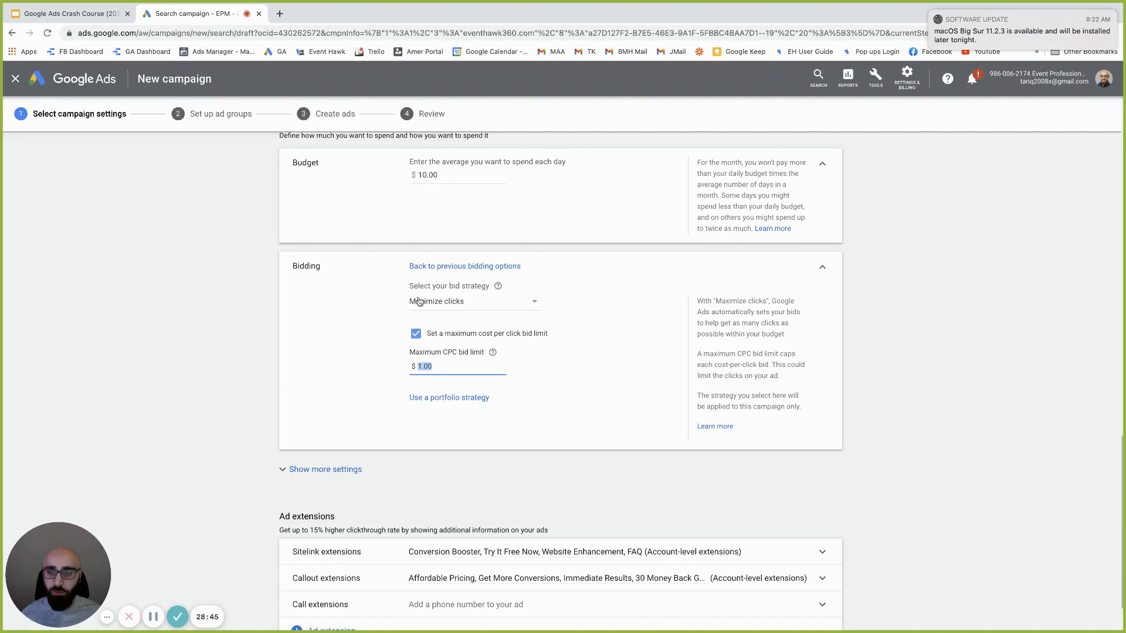
scroll(375, 351, down, 3)
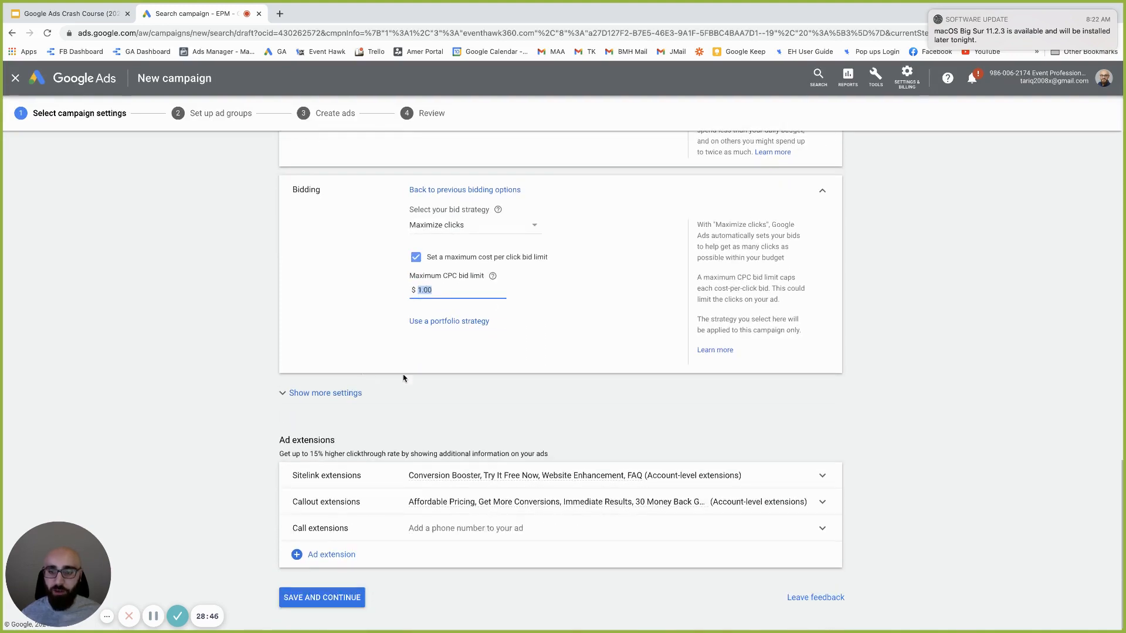
click(338, 399)
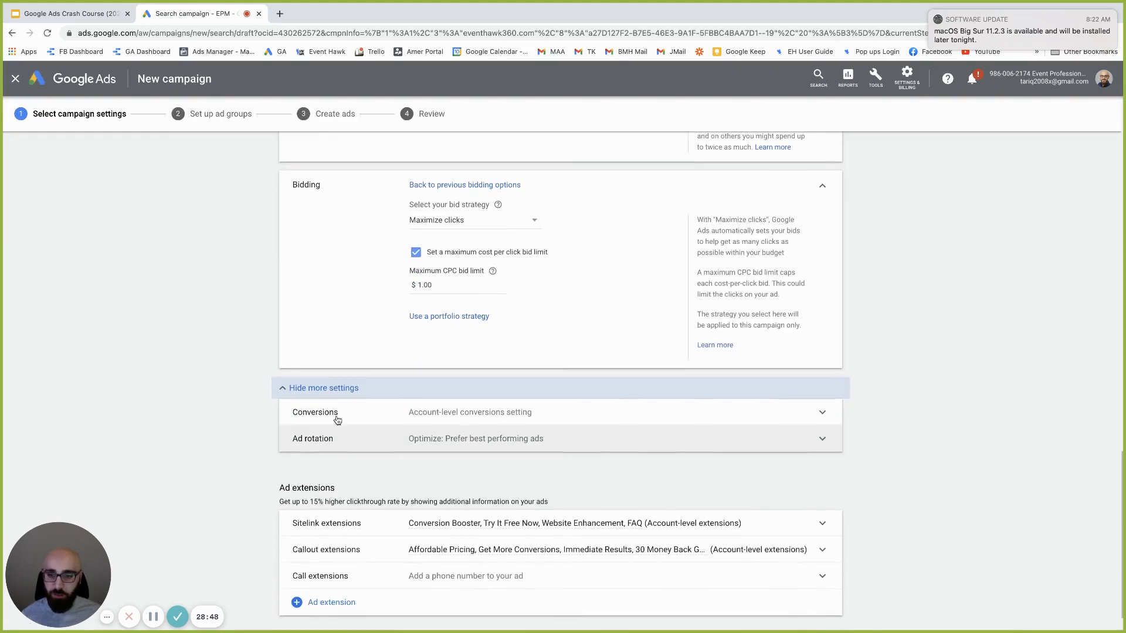
scroll(469, 410, down, 2)
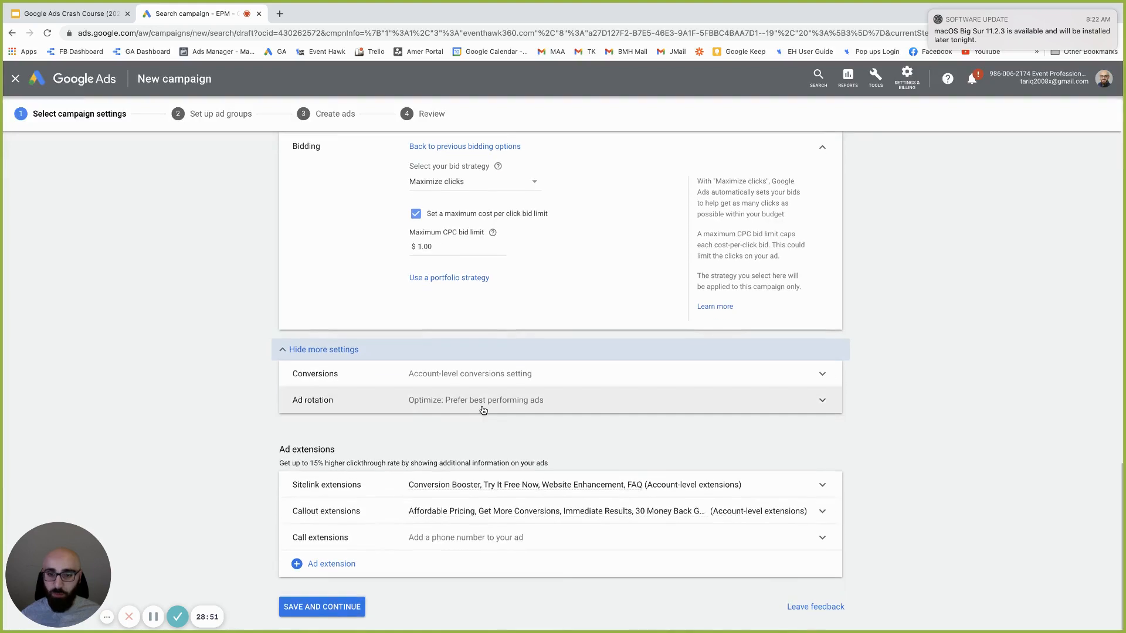
scroll(428, 498, down, 1)
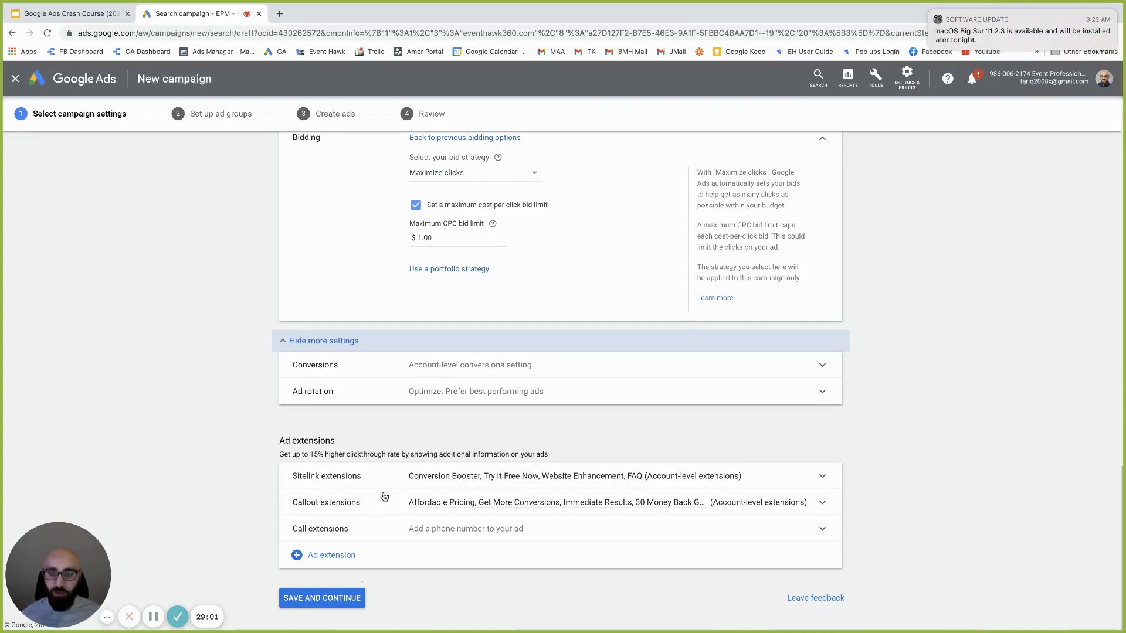
scroll(384, 497, up, 4)
scroll(388, 463, down, 4)
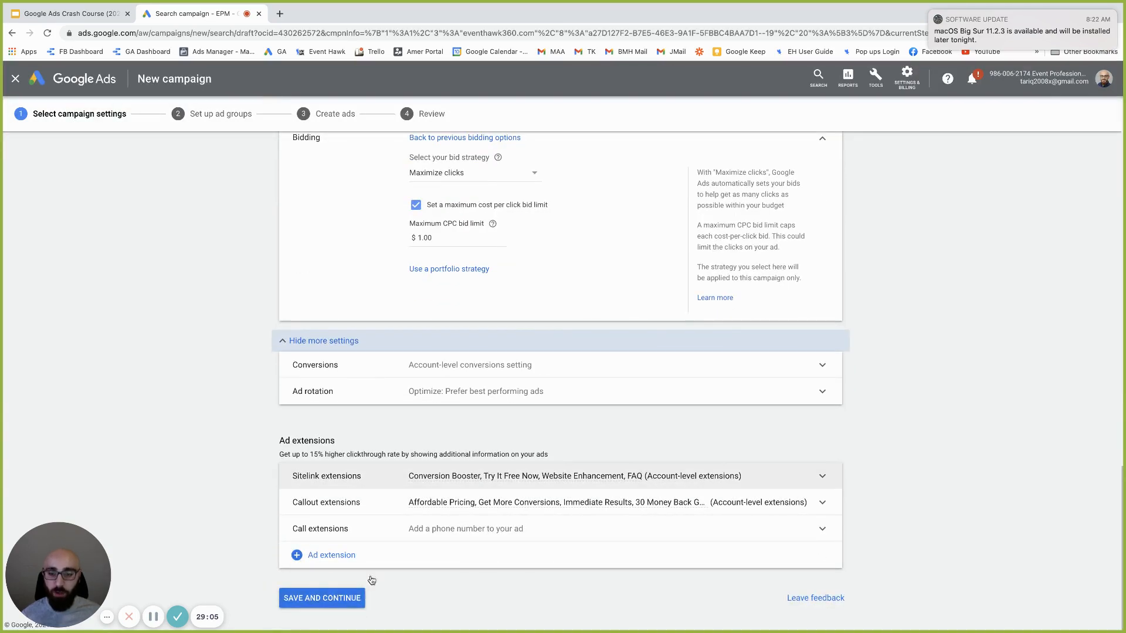
click(338, 598)
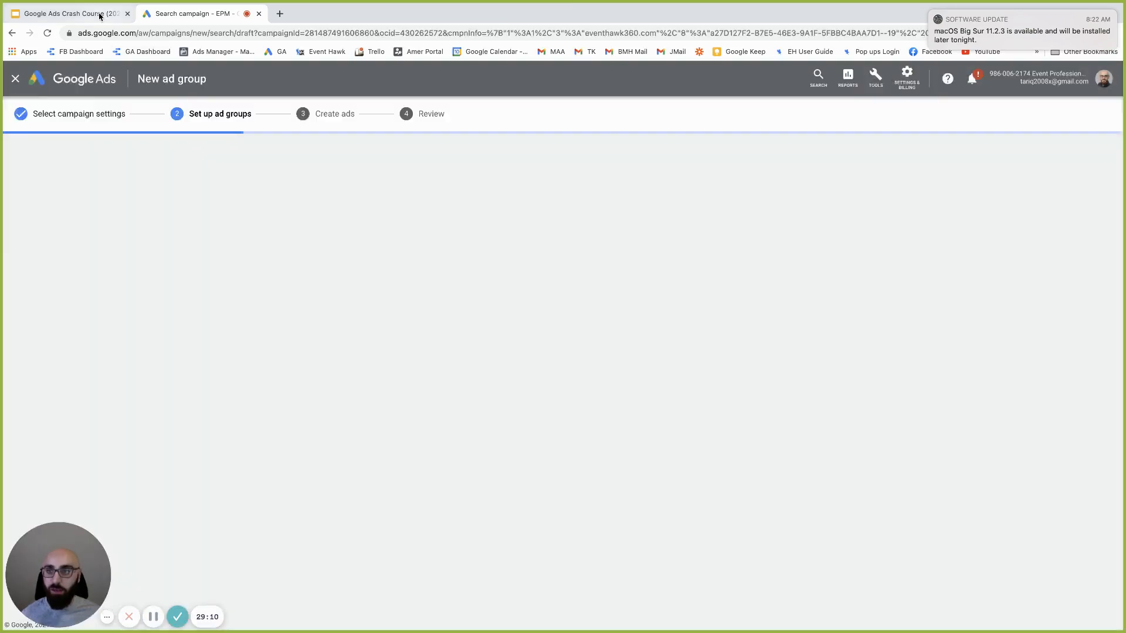
View the Google Ads Structure slide in the Crash Course deck, then return to ad group setup
click(70, 14)
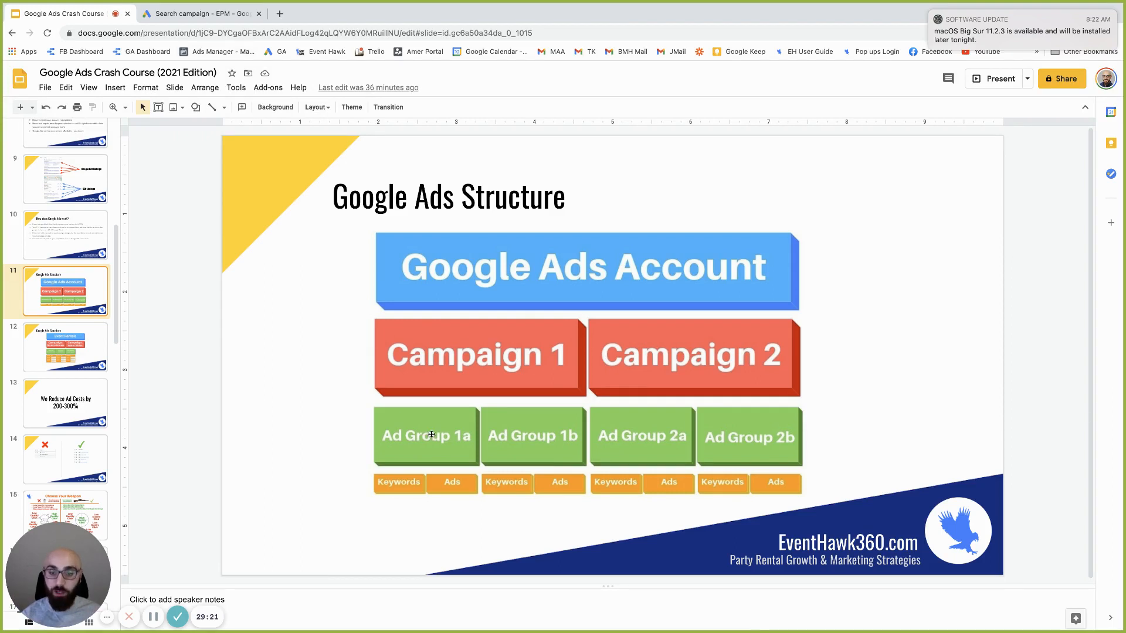
click(237, 17)
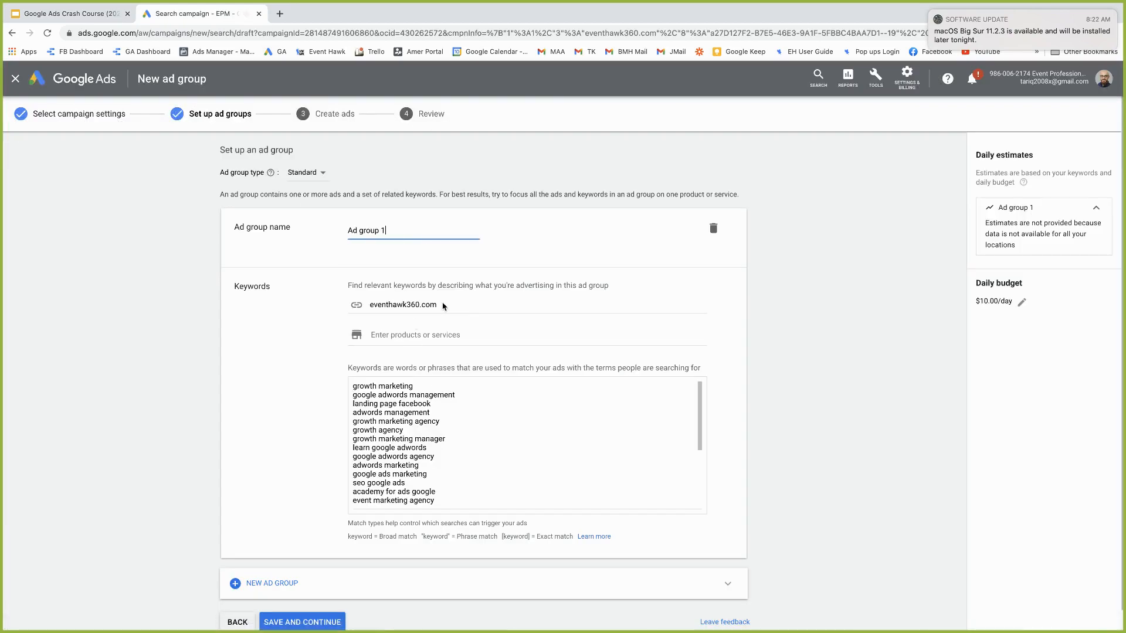
Select and delete all of Ad group 1's pre-filled suggested keywords
drag(440, 304, 368, 305)
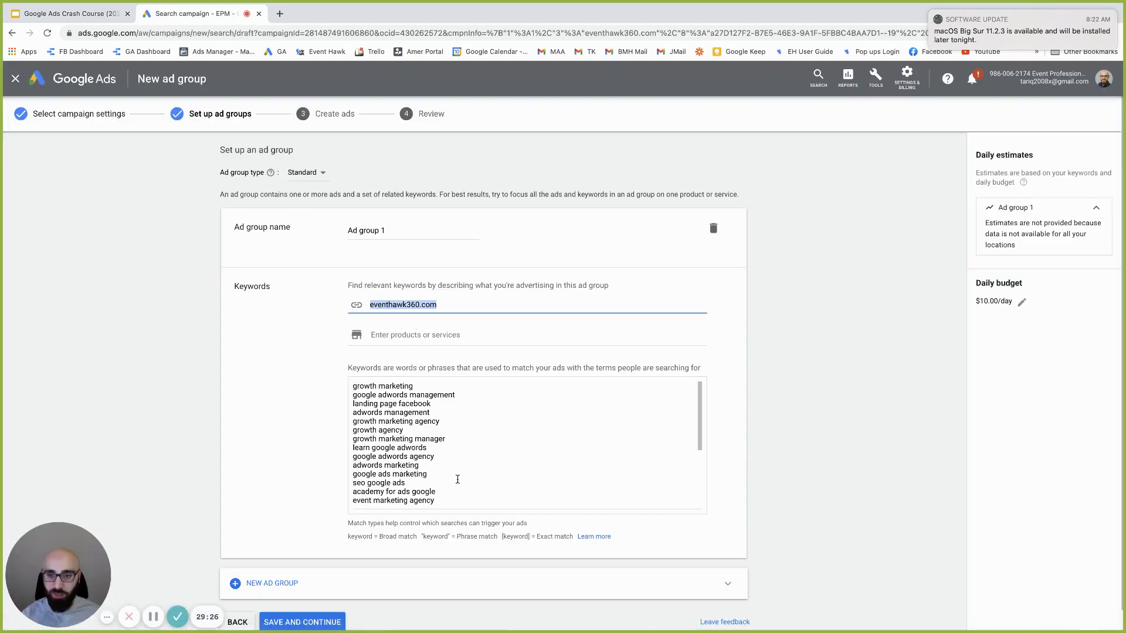
drag(440, 501, 354, 352)
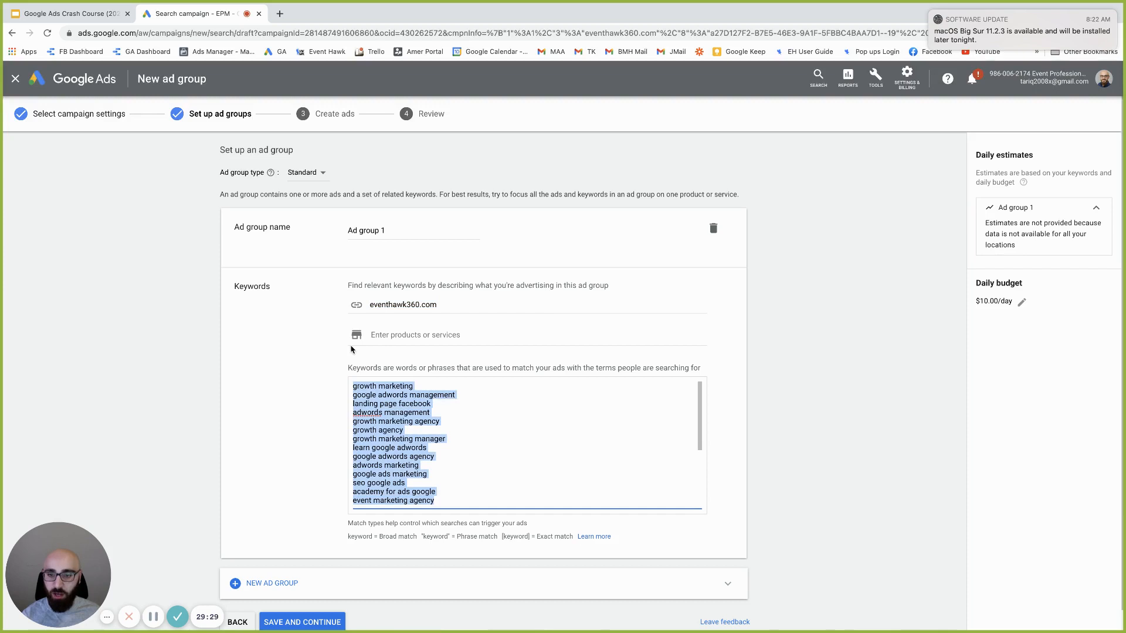
click(367, 384)
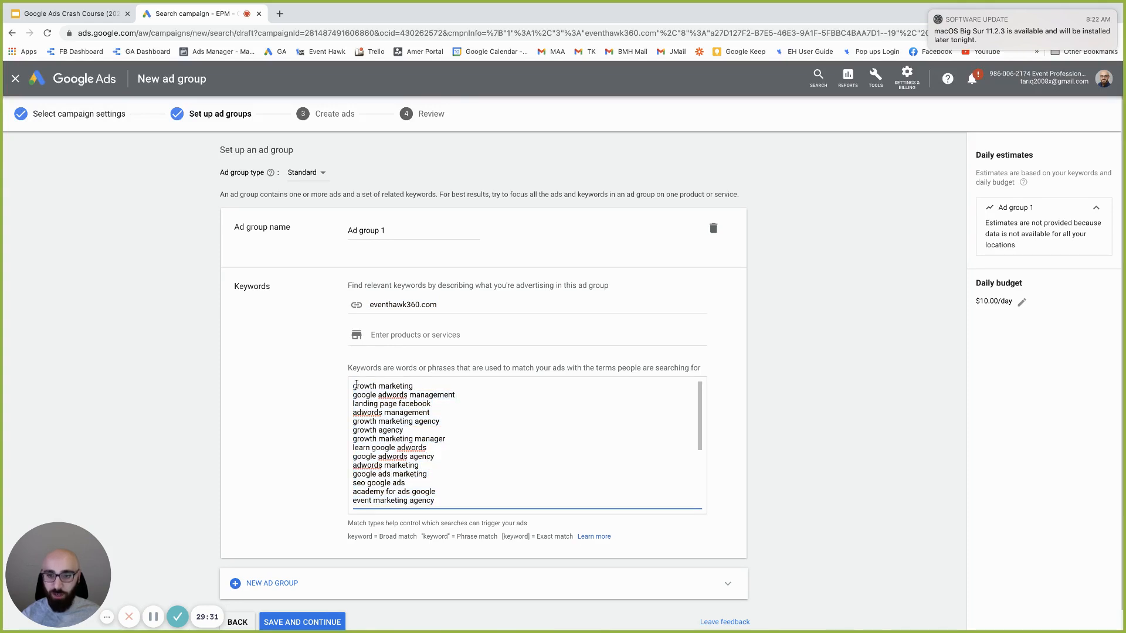
key(super+a)
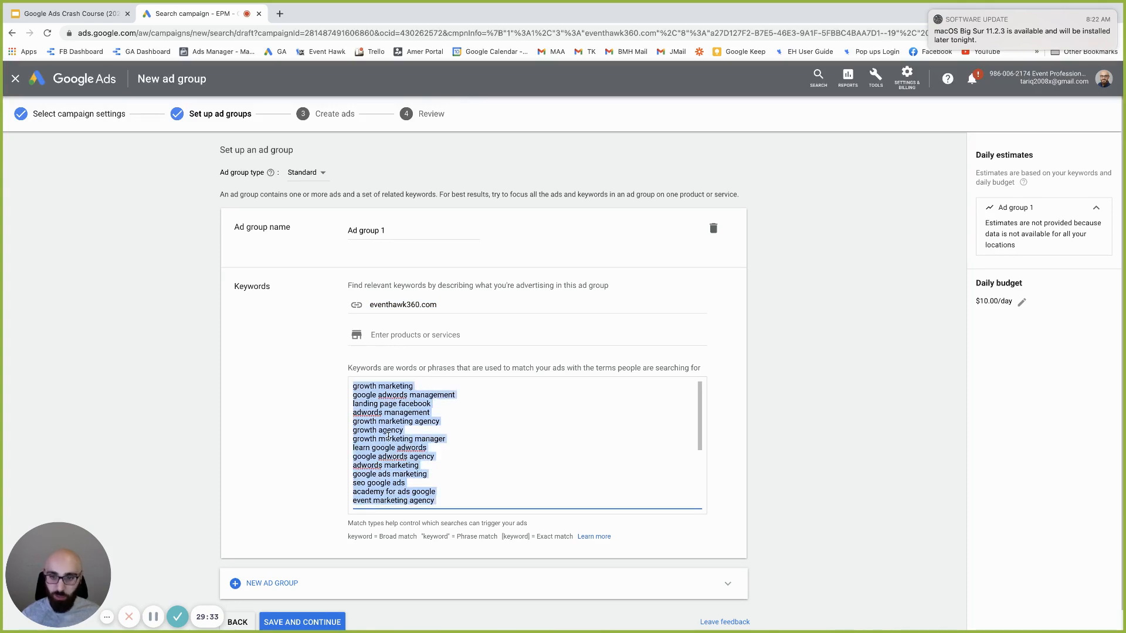
key(BackSpace)
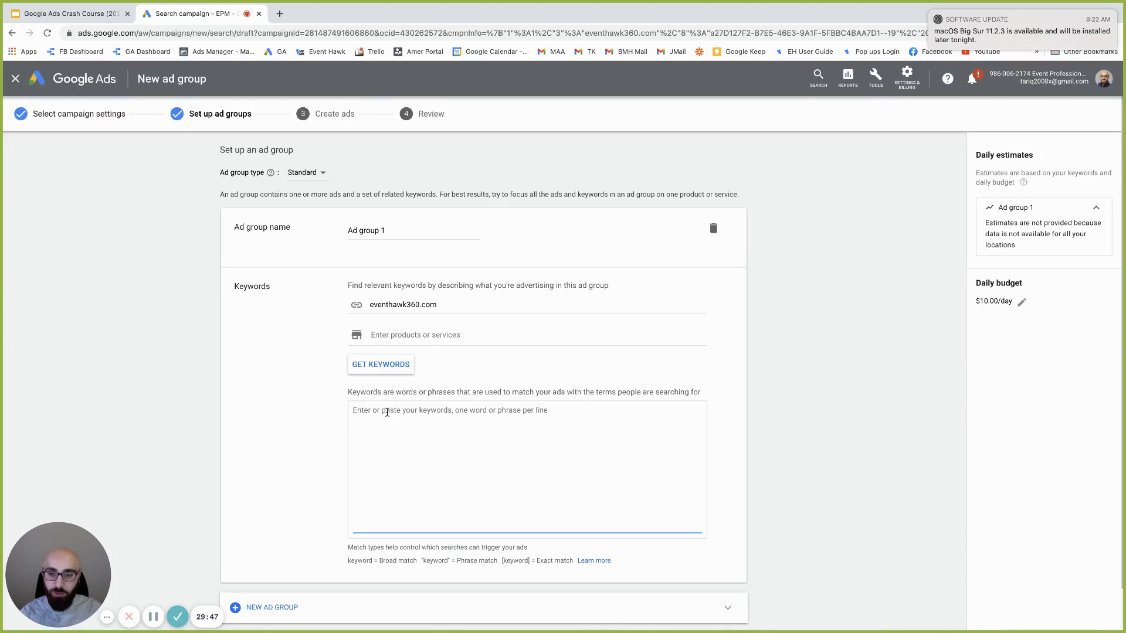
Enter "bounce house rental" in quotation marks as the ad group's only phrase-match keyword
text(bounce house rental)
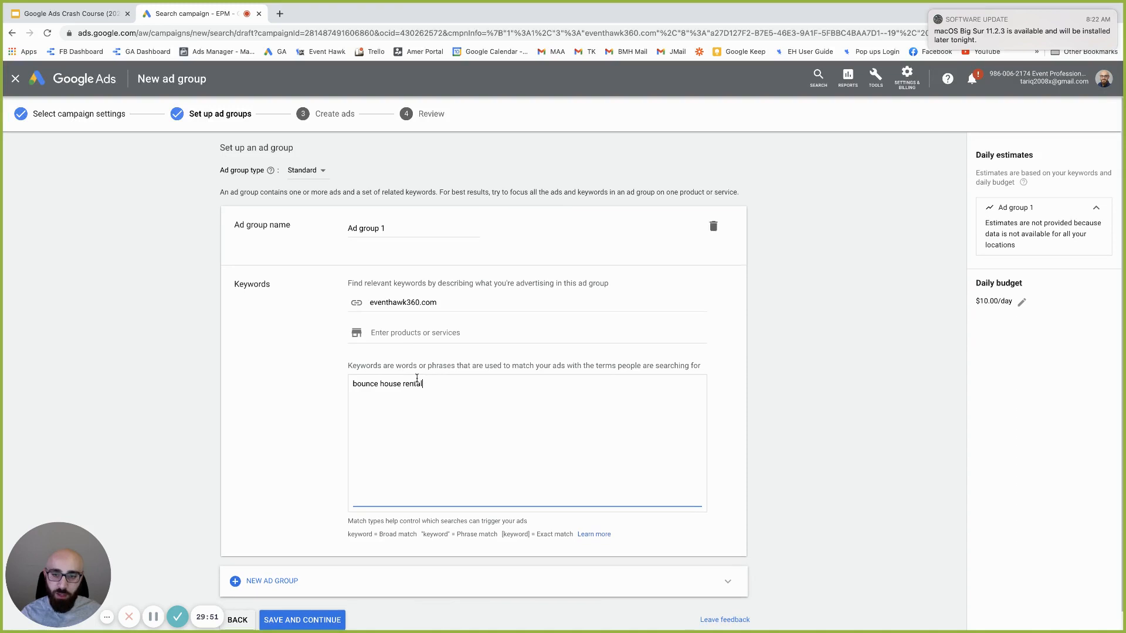
scroll(466, 386, down, 1)
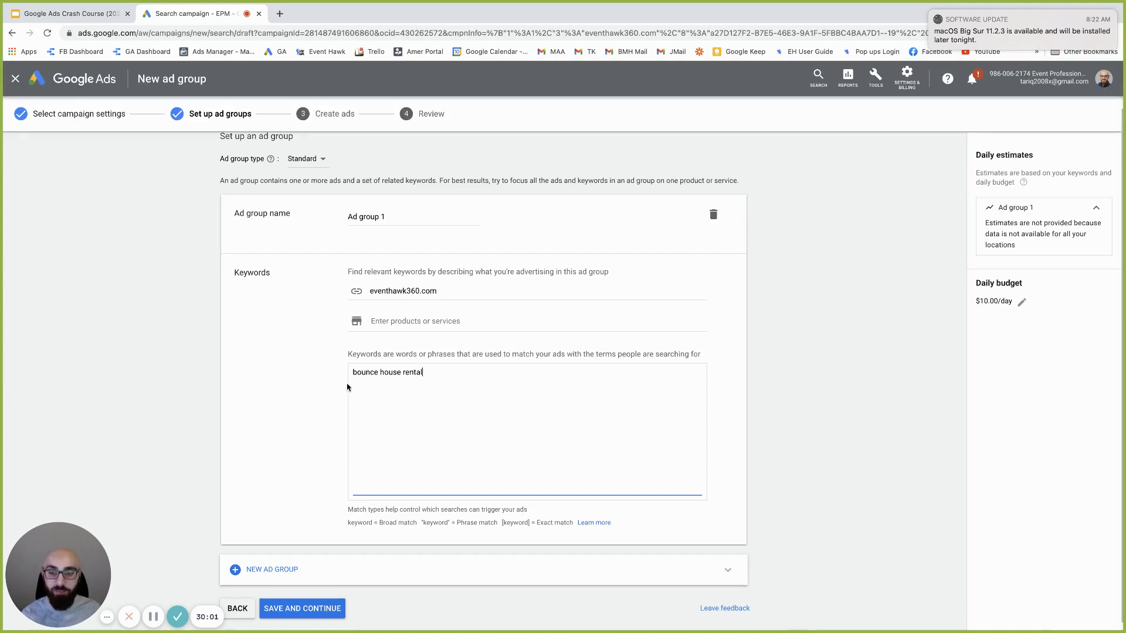
drag(353, 373, 469, 372)
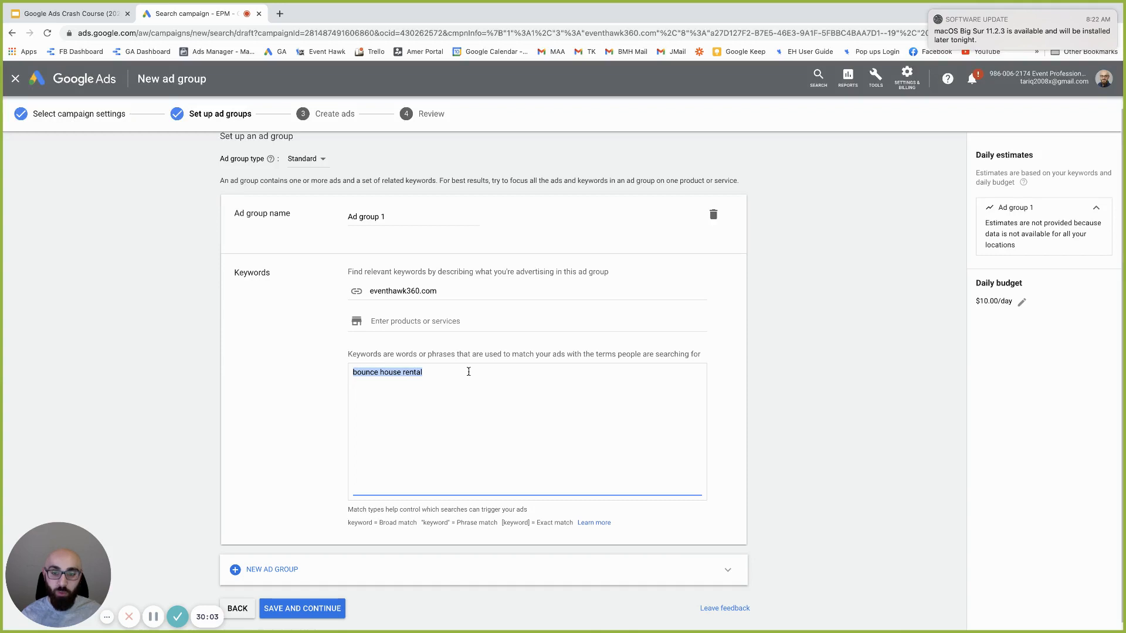
click(459, 373)
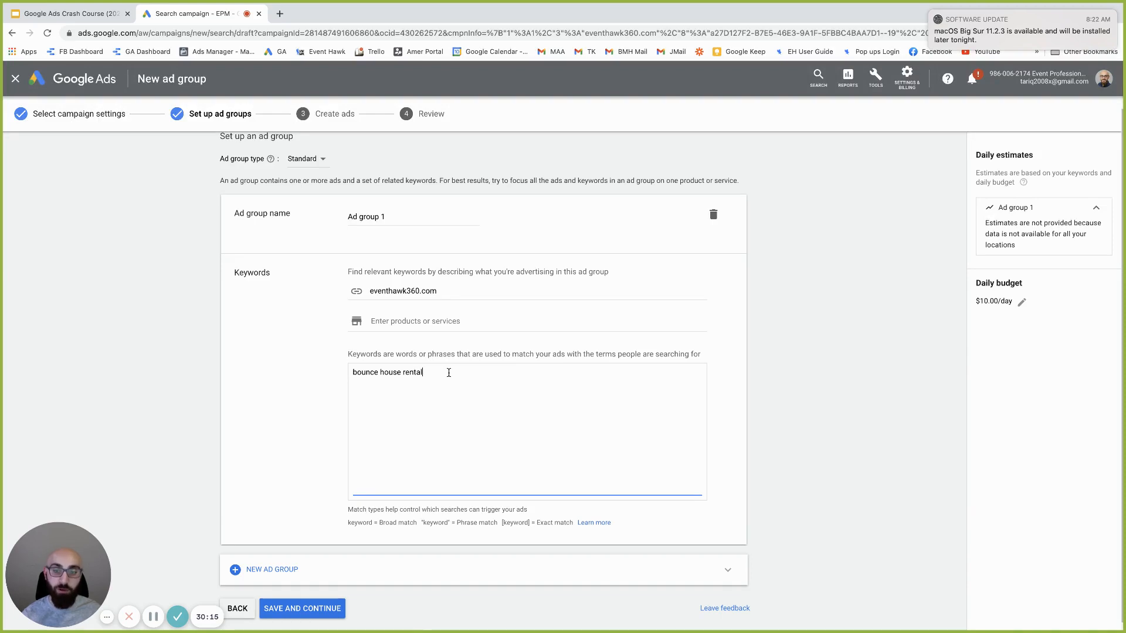
double_click(411, 373)
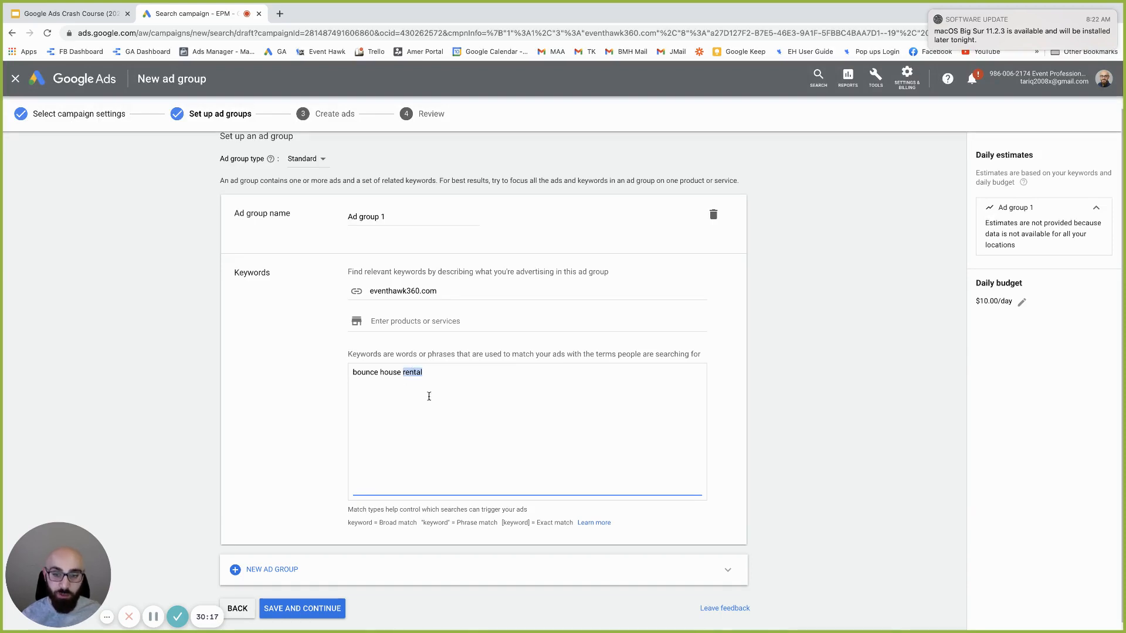
click(457, 375)
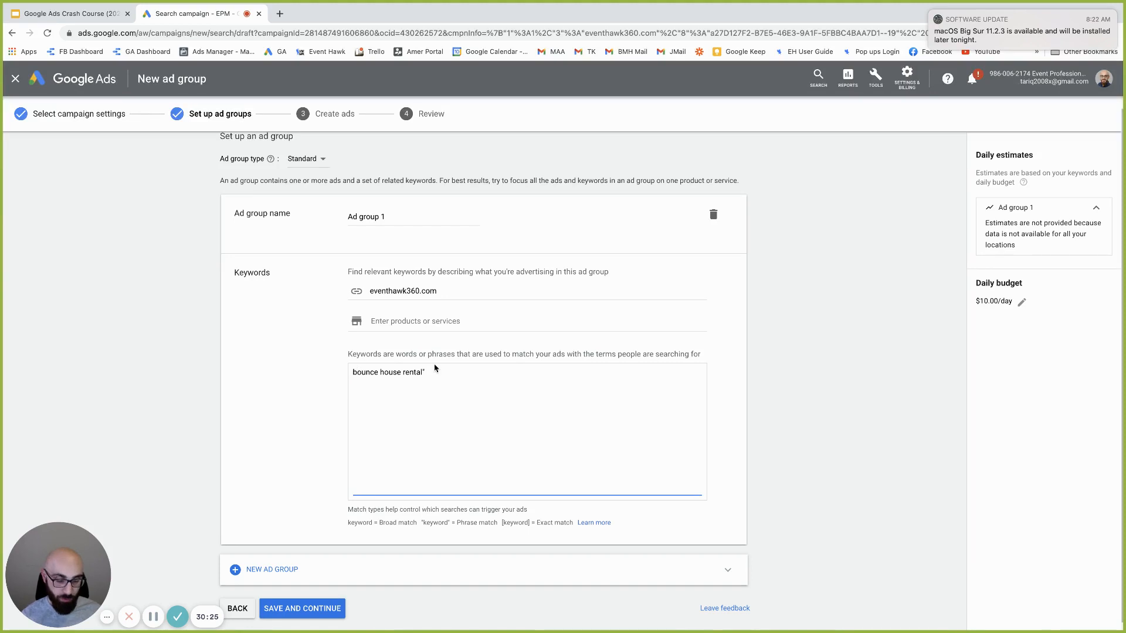
text(")
drag(448, 370, 340, 377)
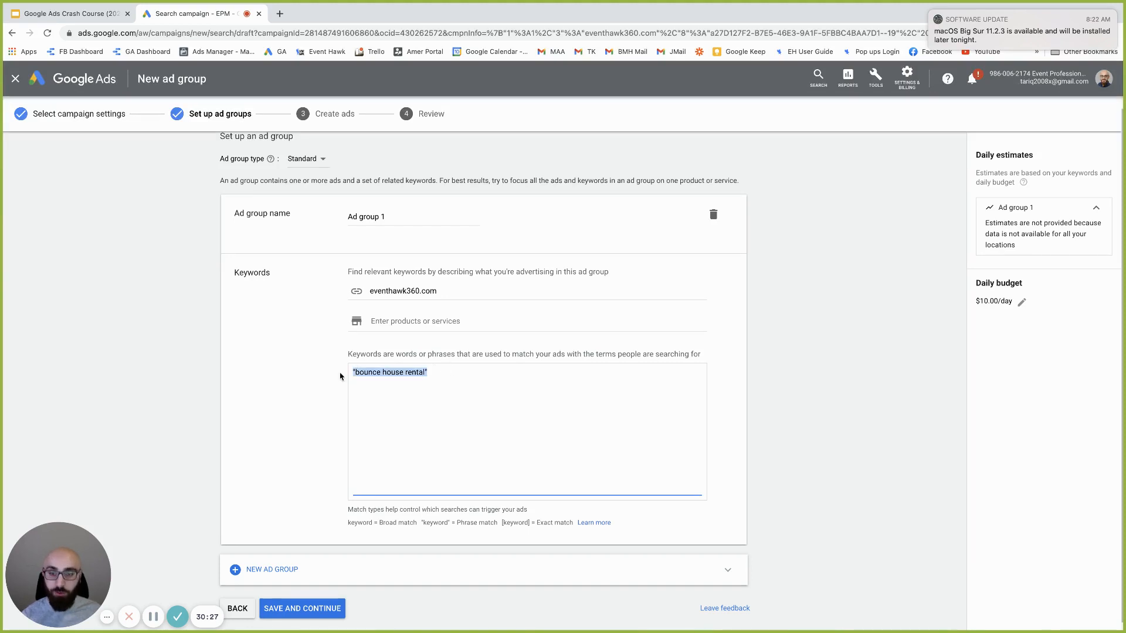
click(374, 377)
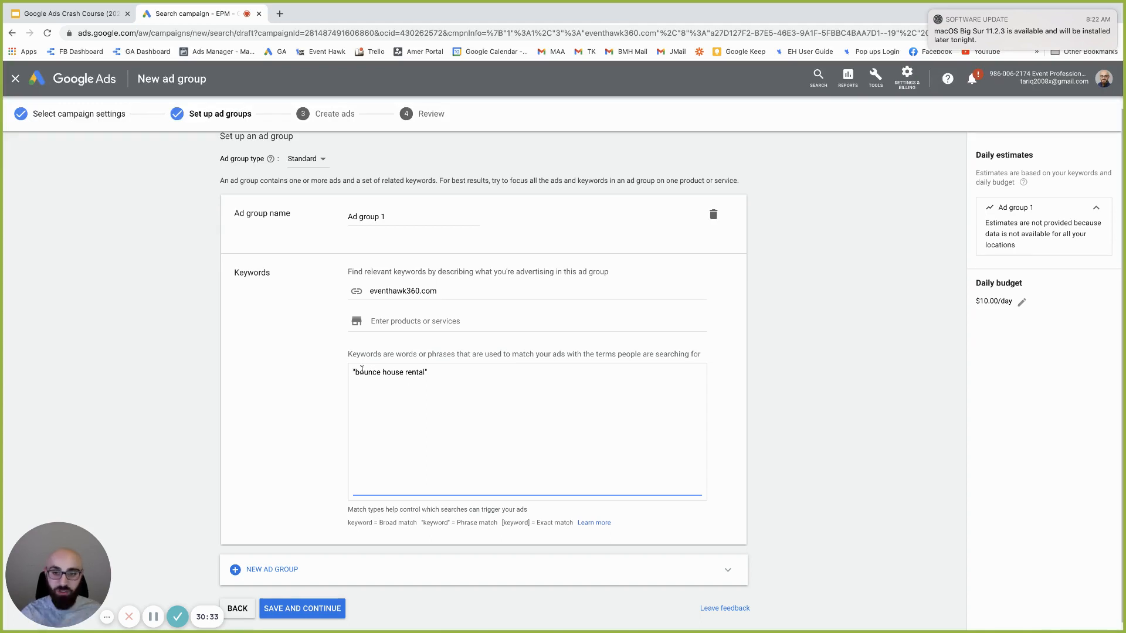
drag(444, 372, 347, 373)
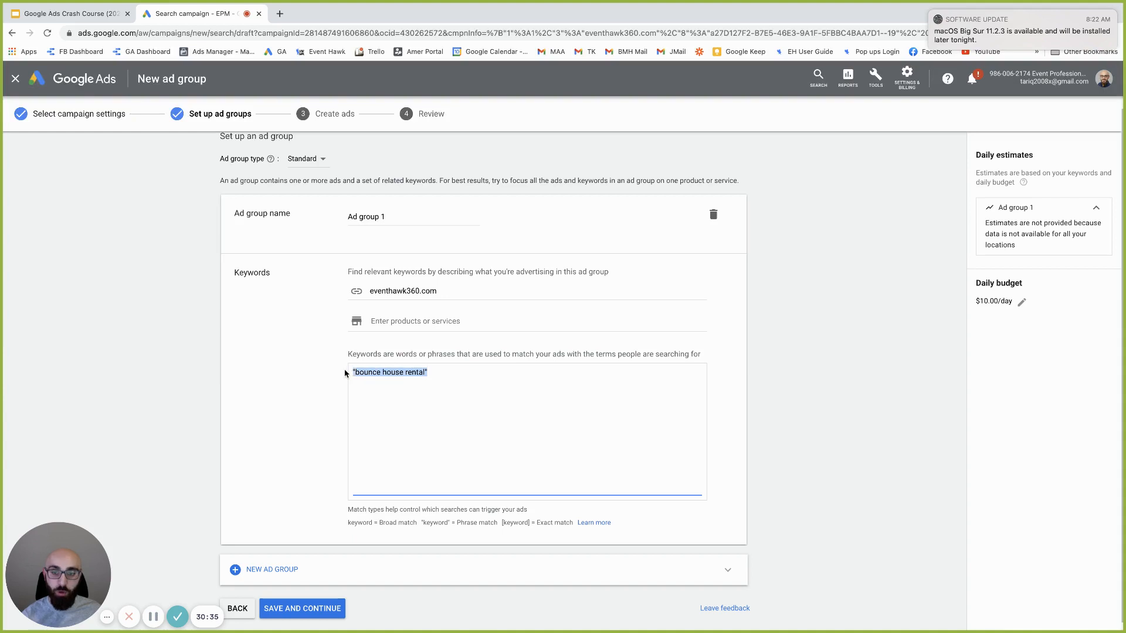
click(424, 369)
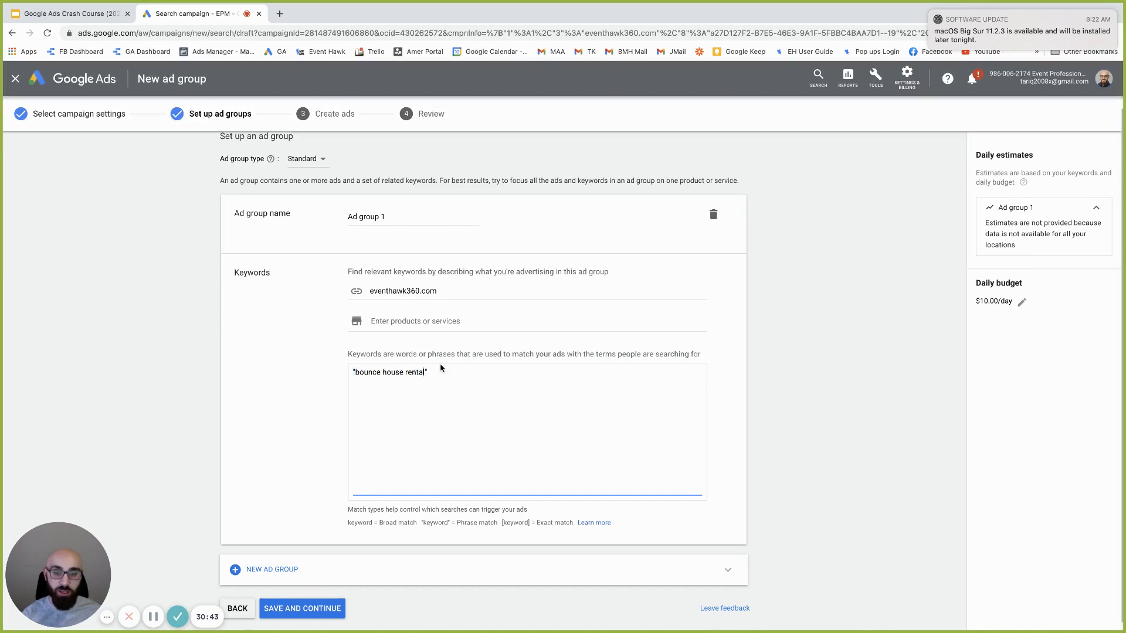
drag(432, 372, 326, 374)
scroll(390, 366, down, 1)
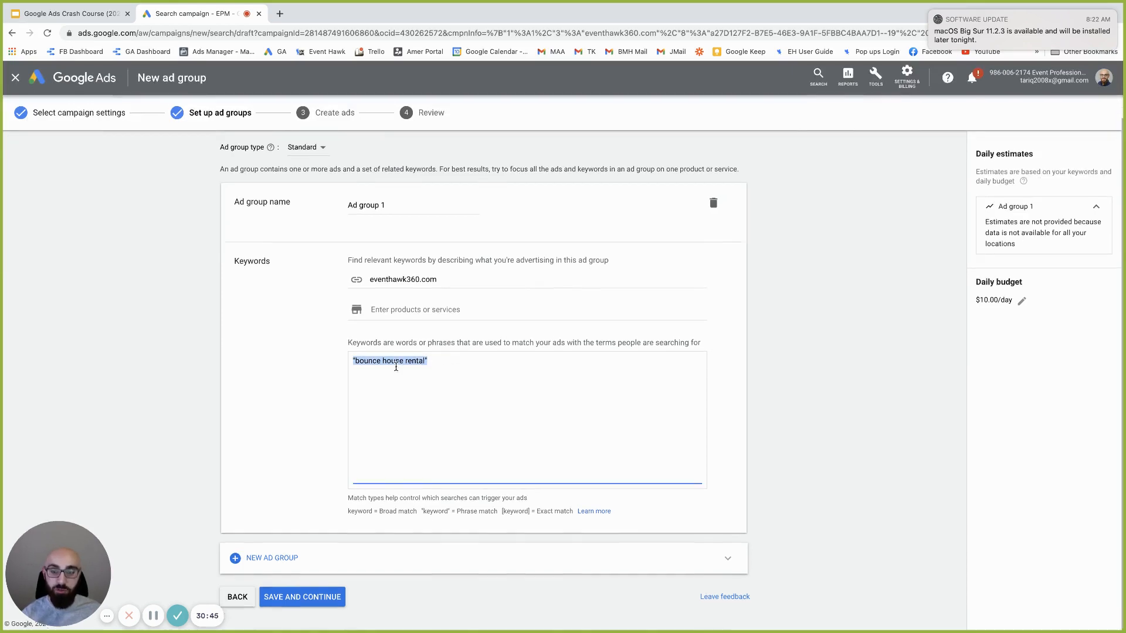
Save the ad group, glance at the Structure slide, and review the prefilled Poor-rated responsive search ad
click(311, 606)
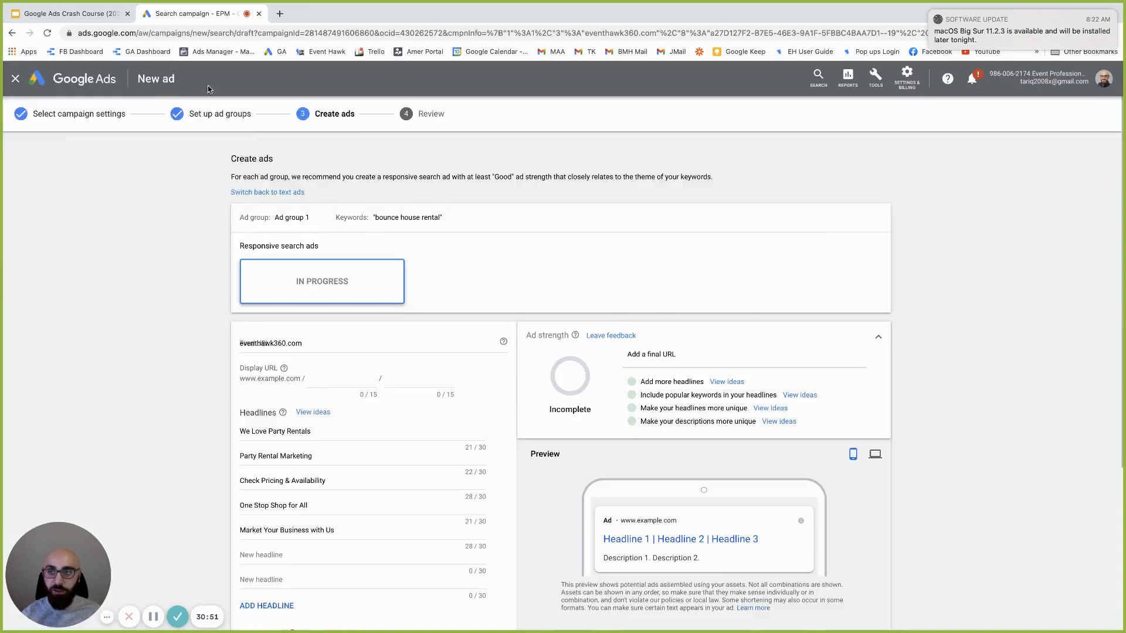
click(67, 14)
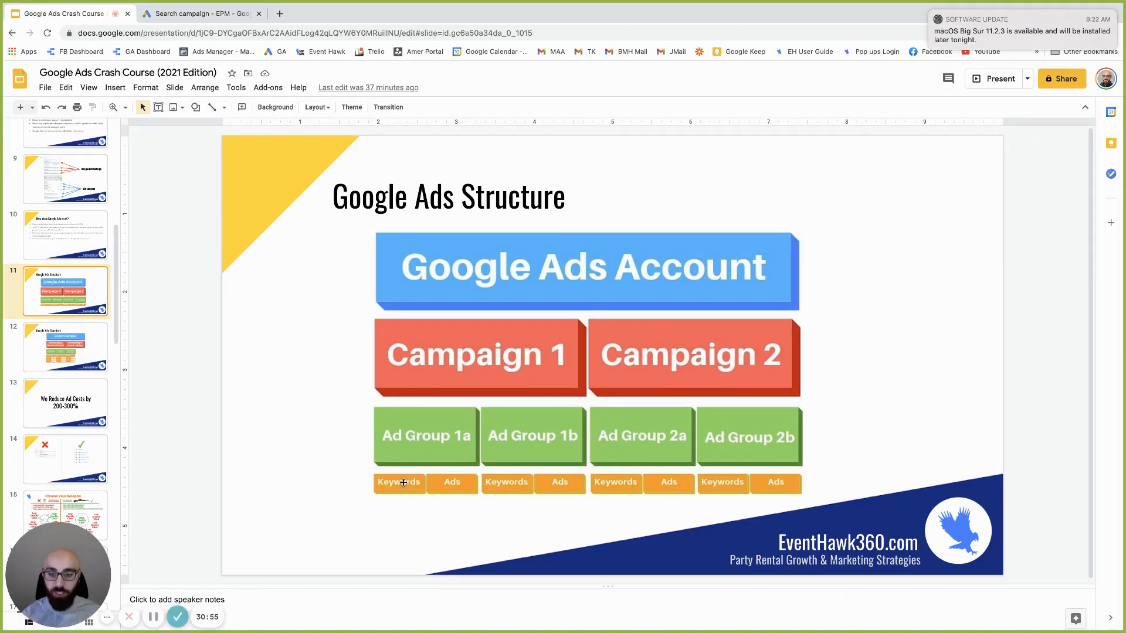
click(196, 16)
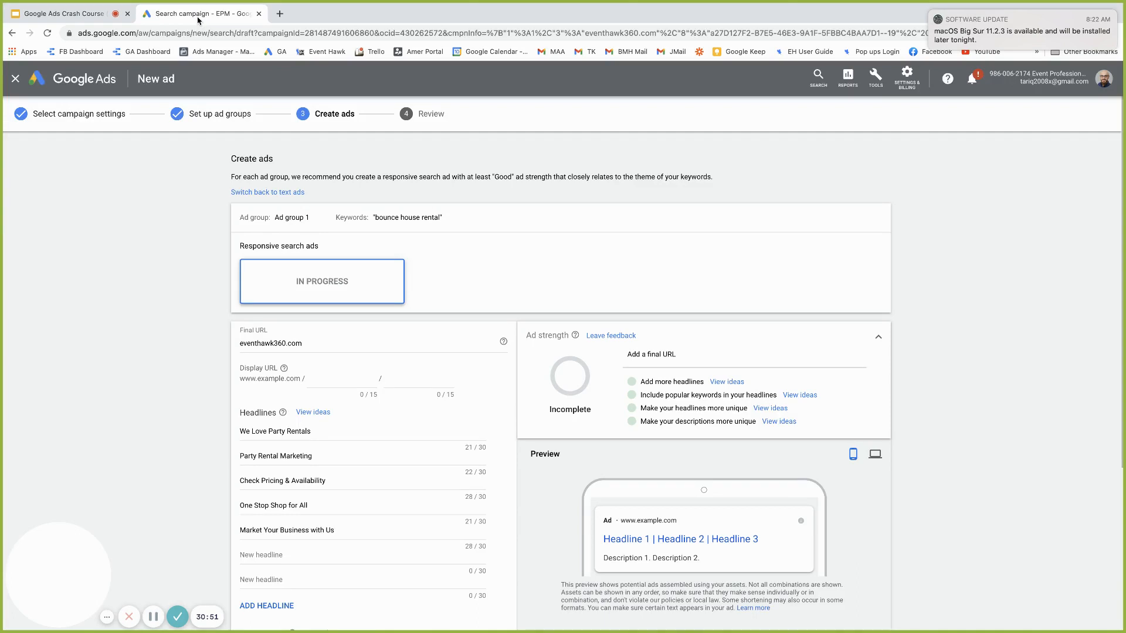
scroll(353, 458, down, 2)
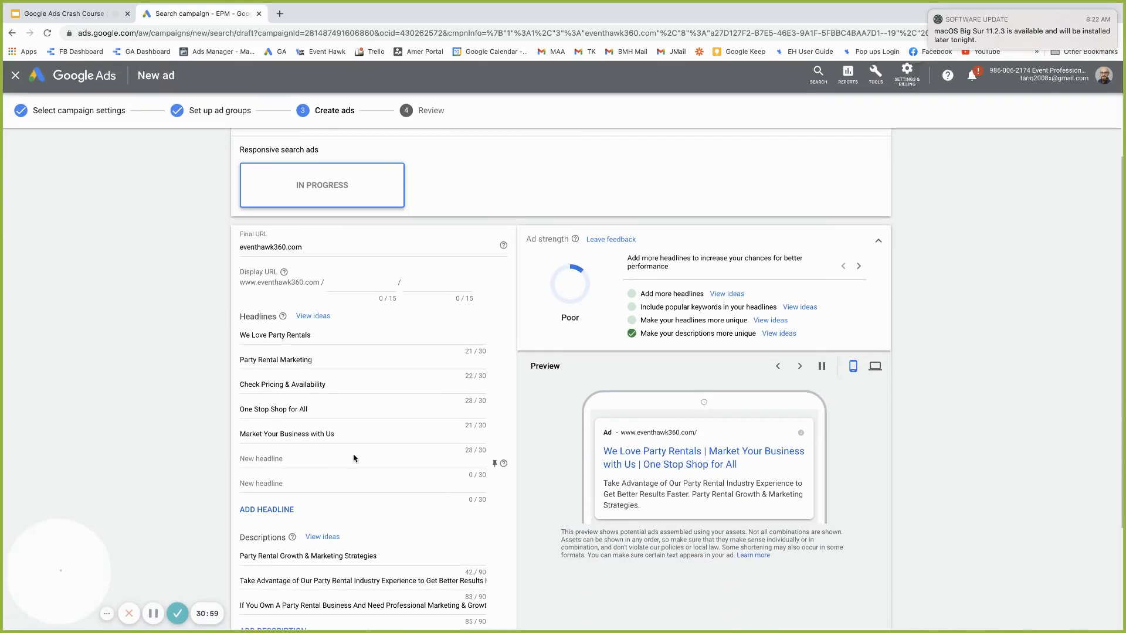
scroll(381, 387, up, 2)
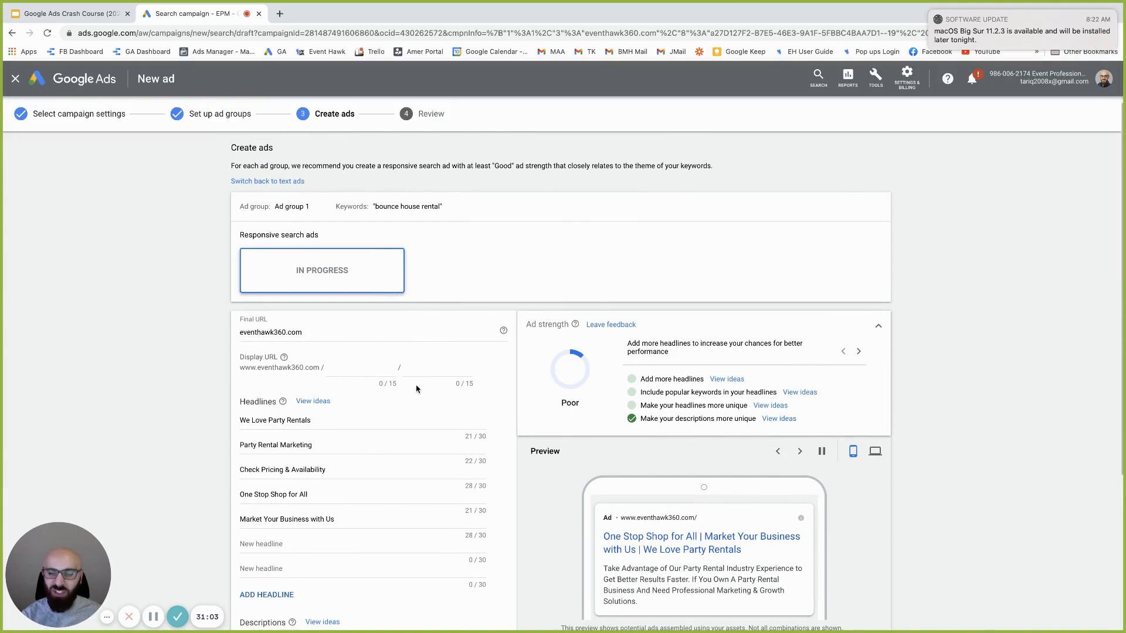
scroll(384, 405, down, 3)
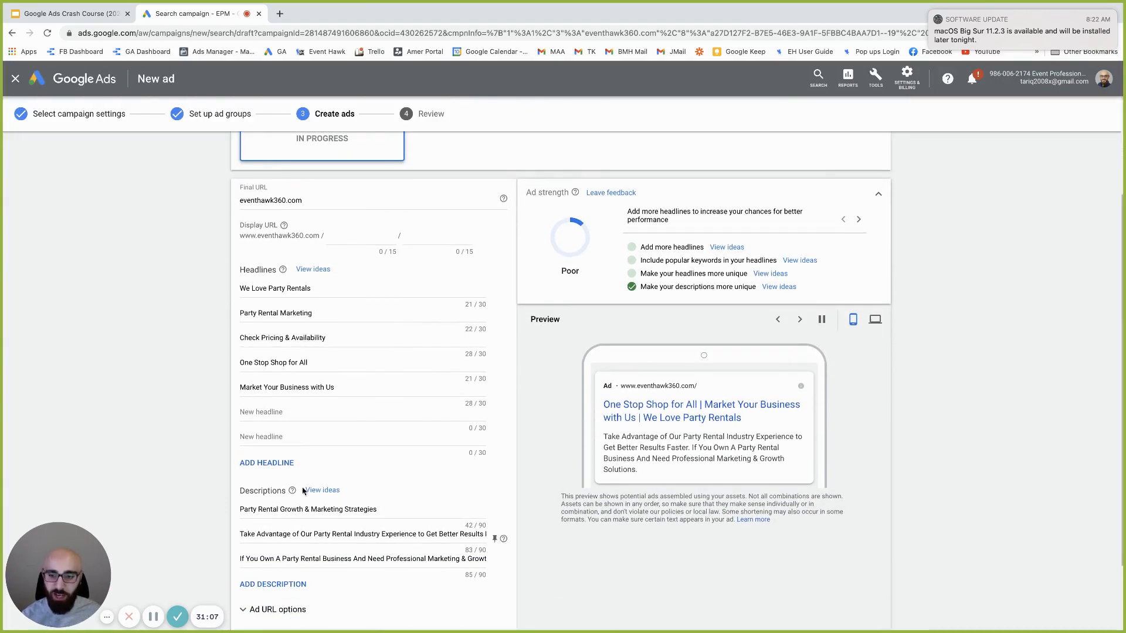
scroll(310, 553, up, 1)
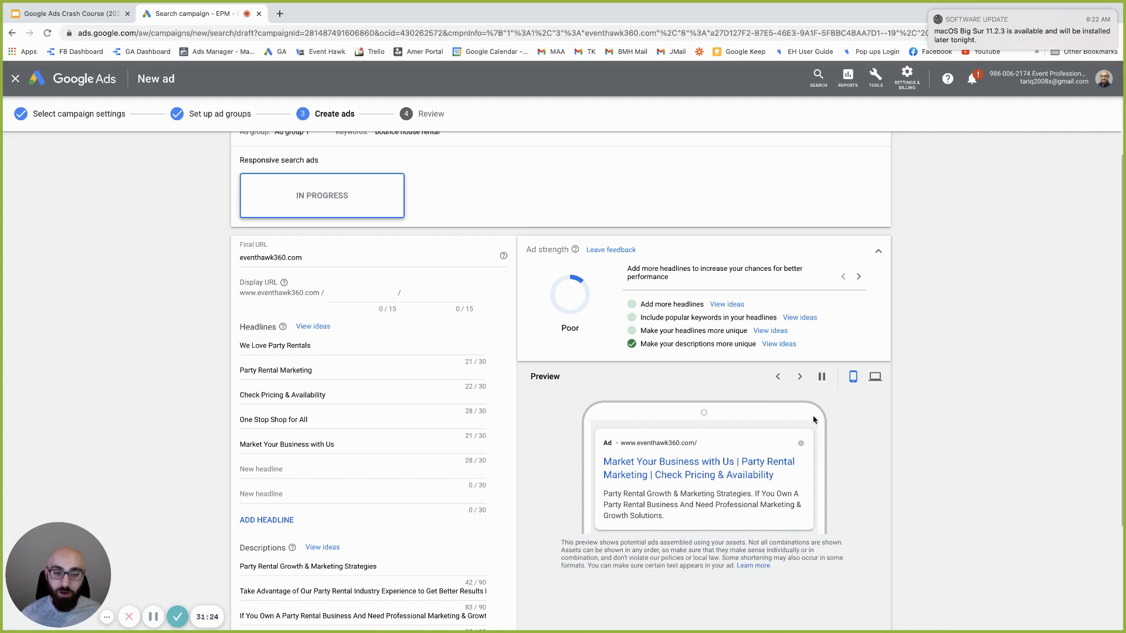
scroll(263, 174, up, 2)
click(262, 170)
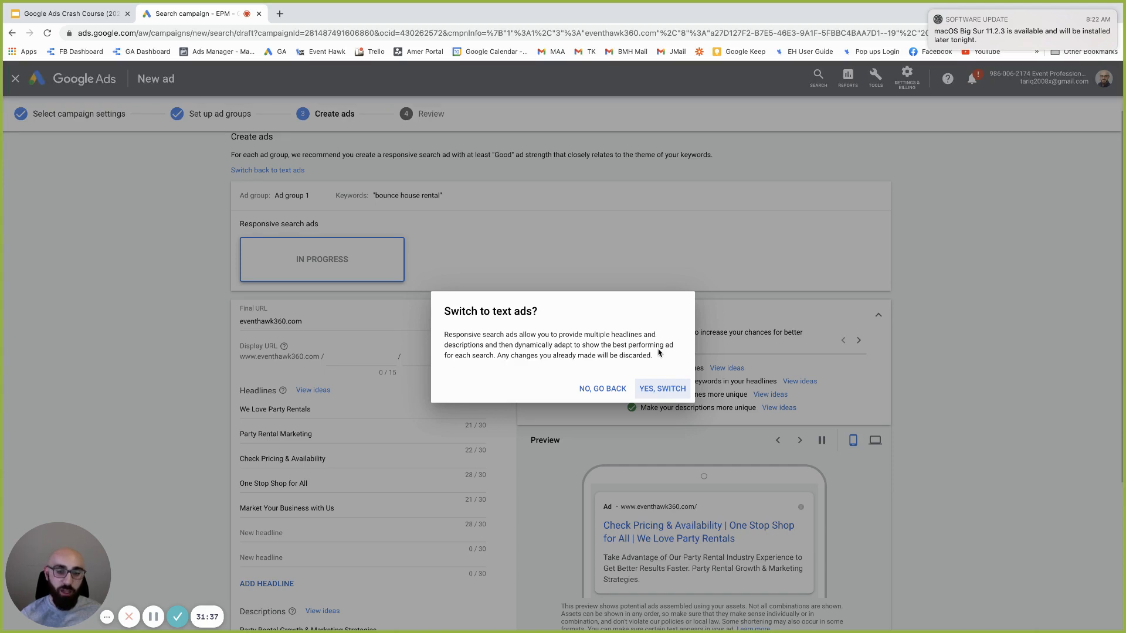
click(659, 389)
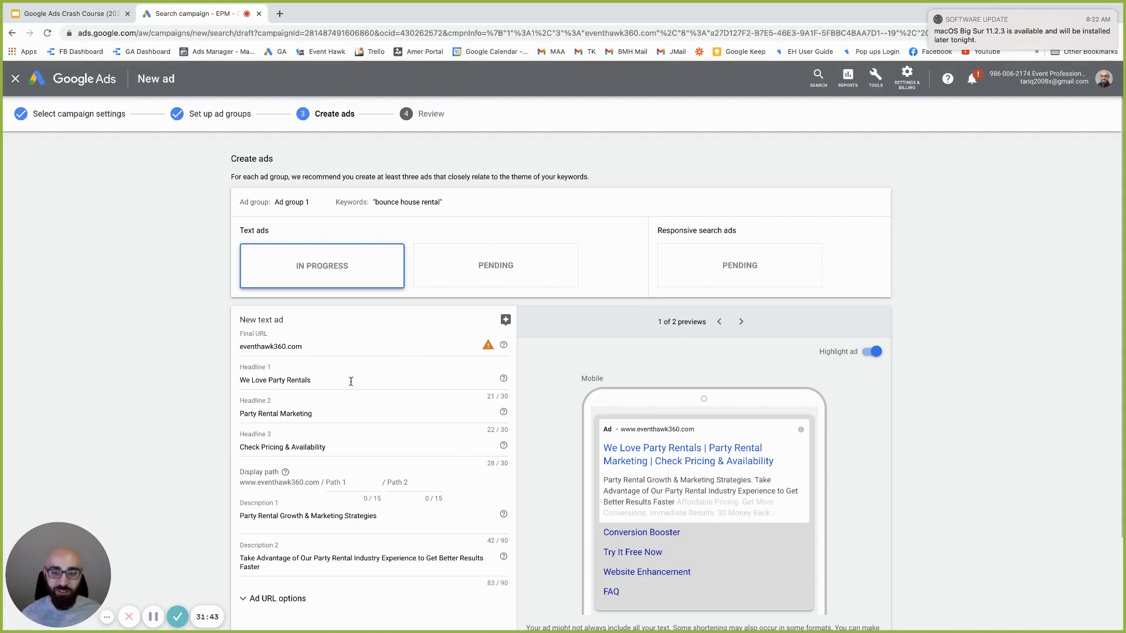
scroll(346, 441, down, 3)
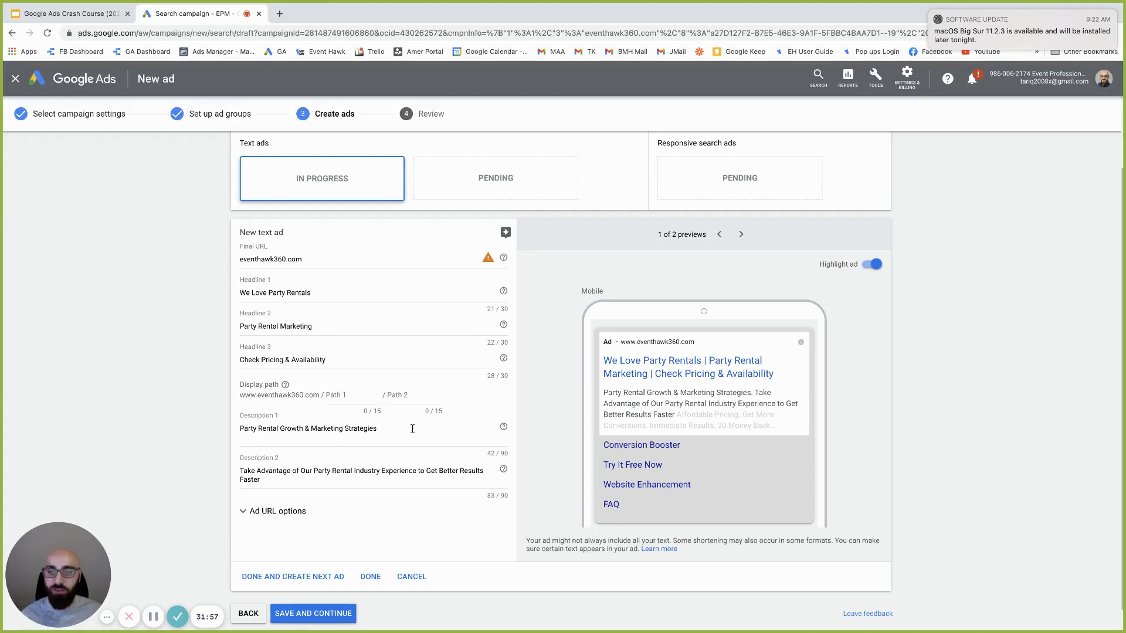
scroll(419, 324, up, 1)
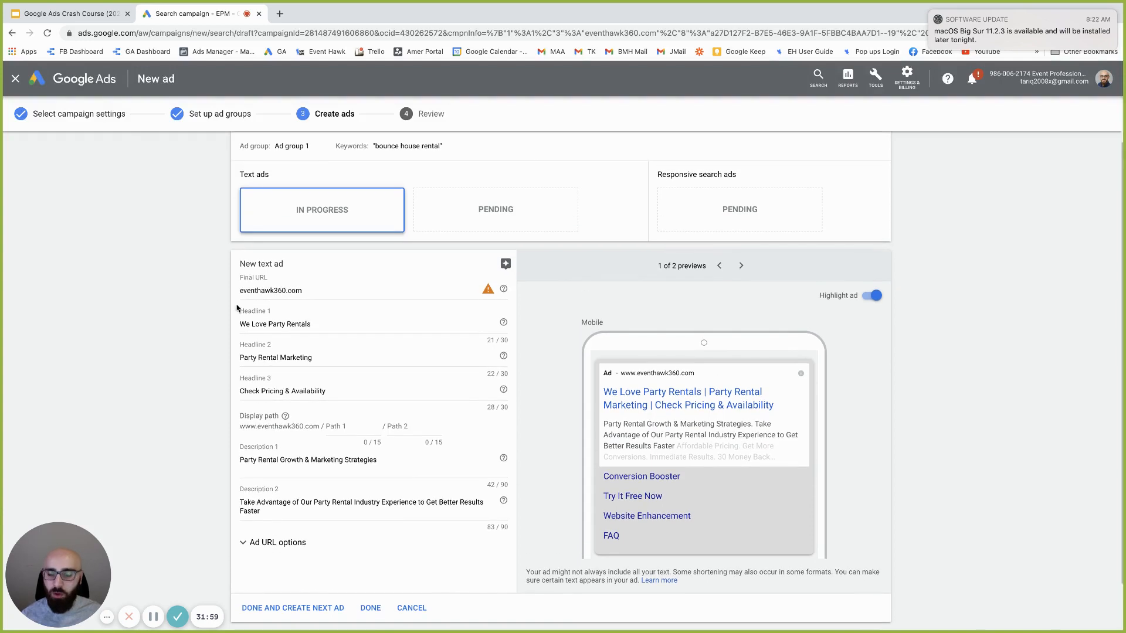
click(249, 289)
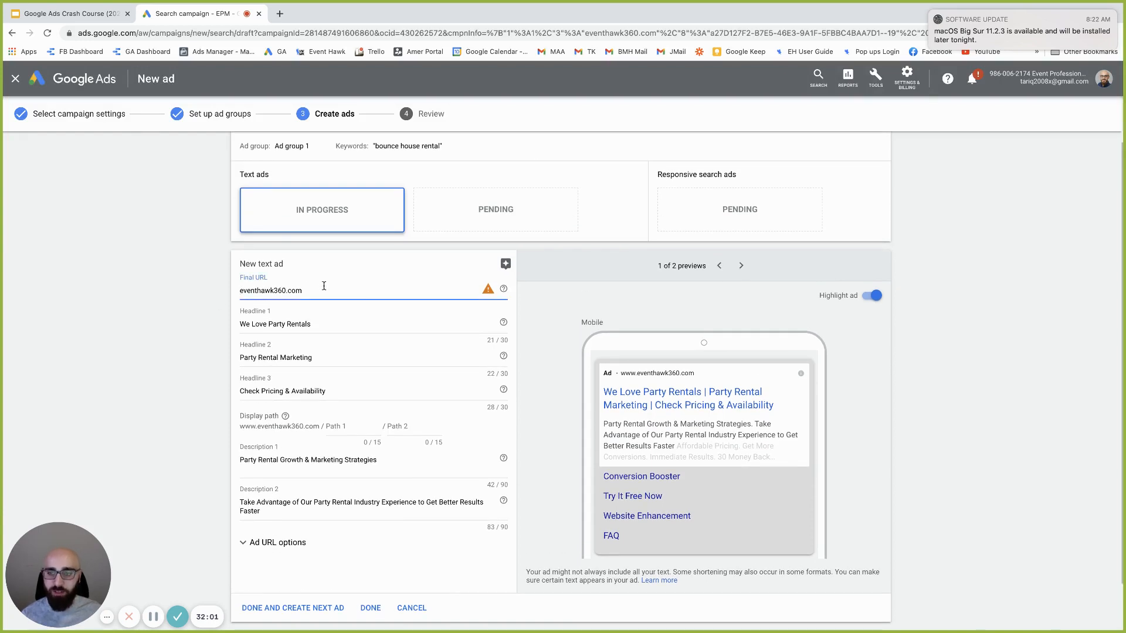
text(https://)
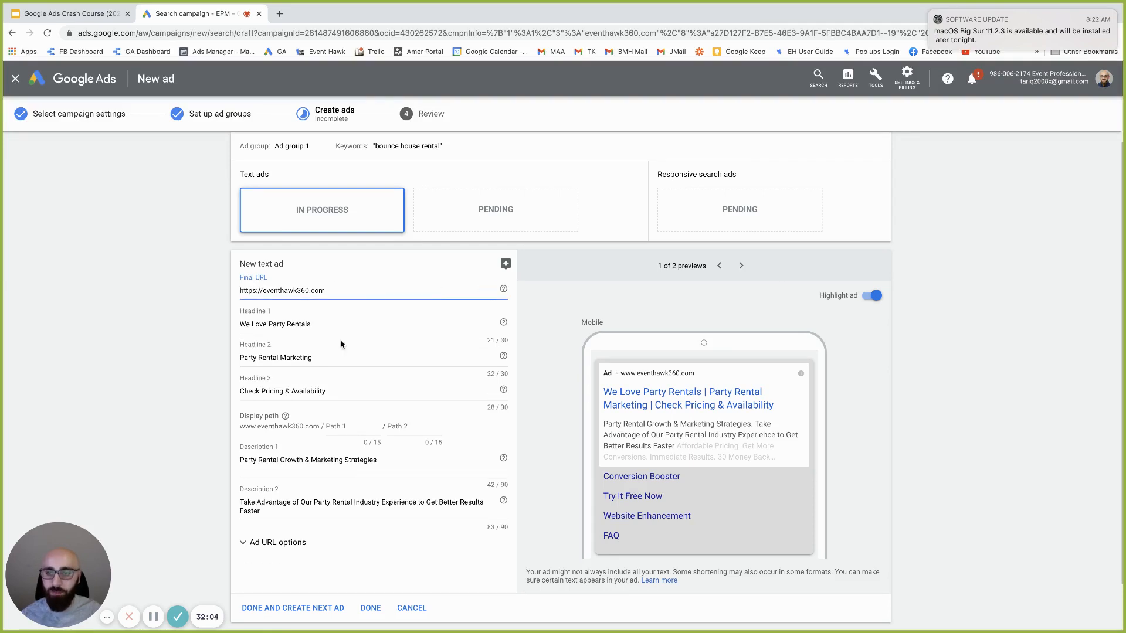
drag(241, 323, 280, 342)
click(262, 356)
click(276, 391)
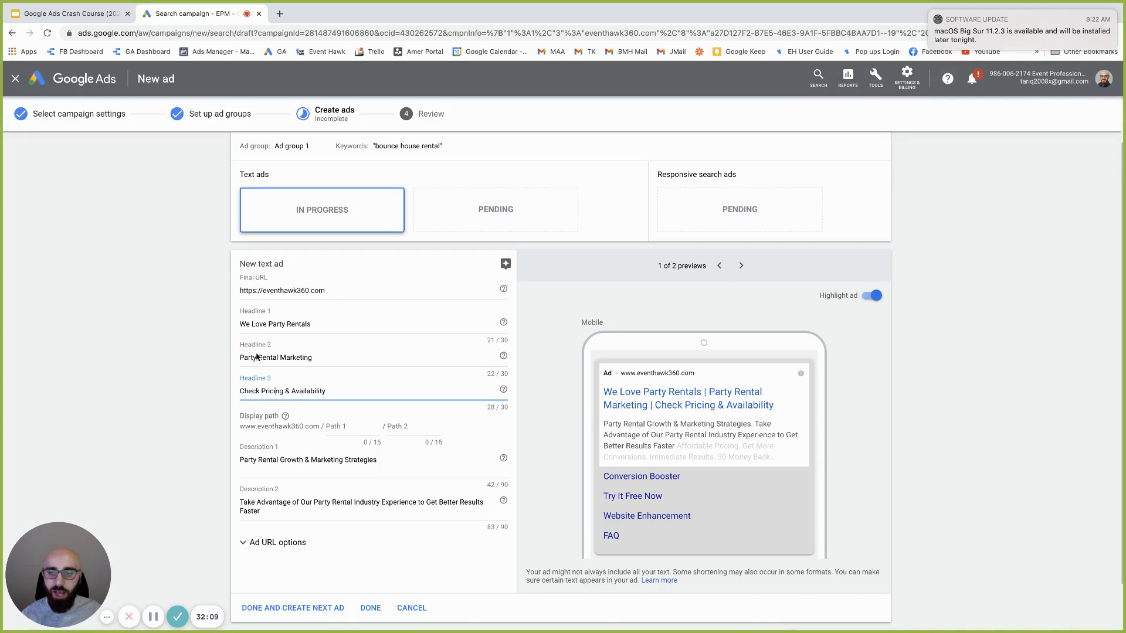
Switch the ad preview to Desktop and look over the three headlines
click(741, 265)
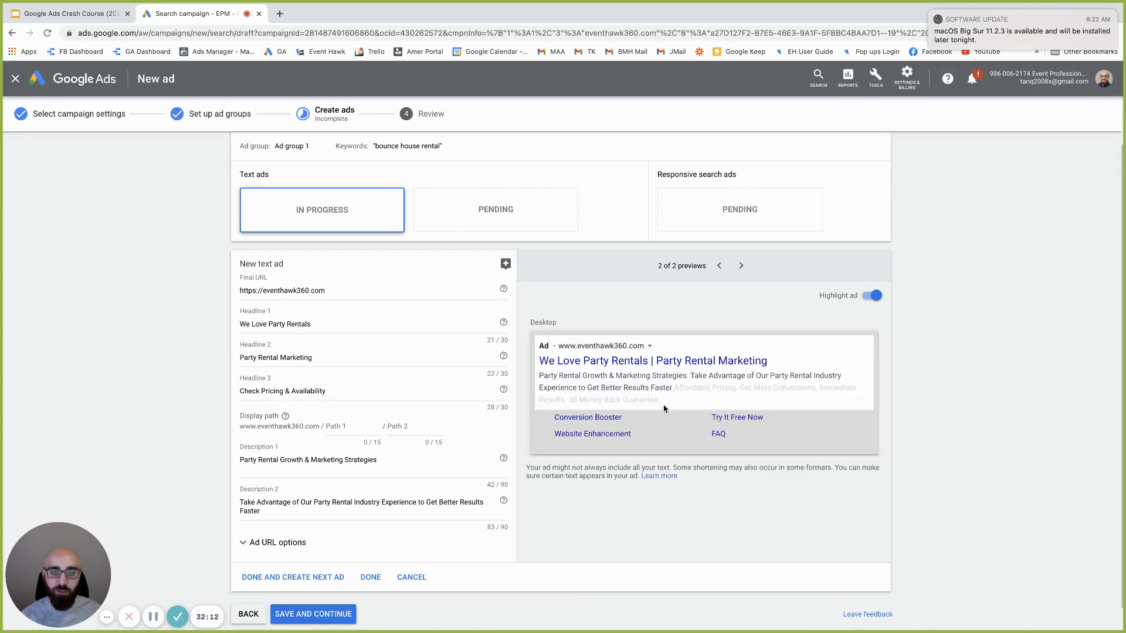
click(343, 389)
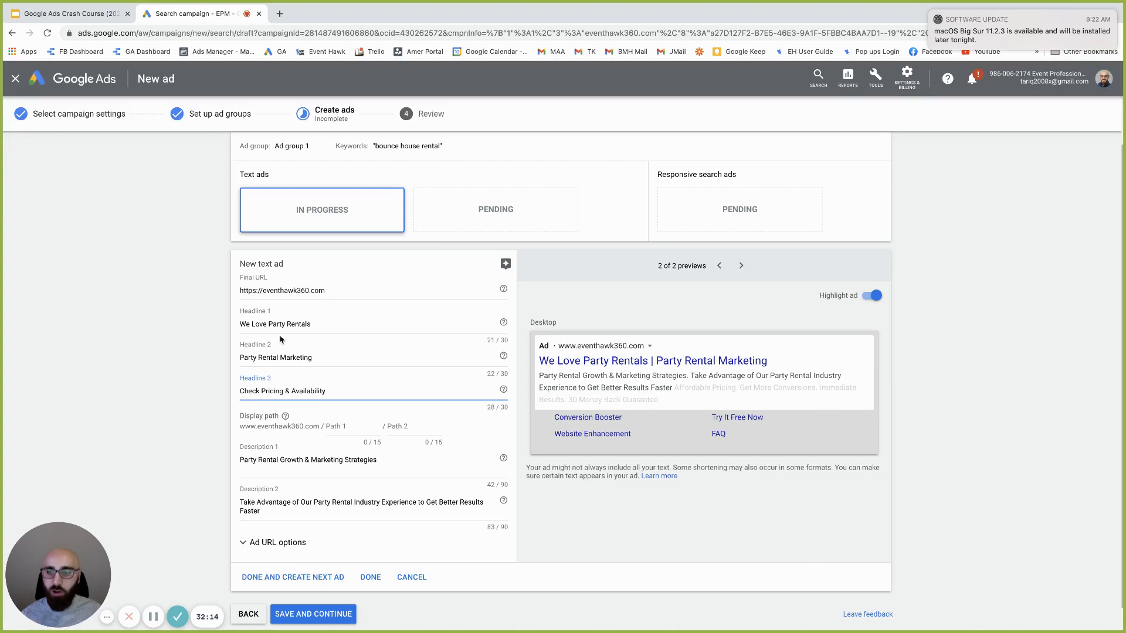
drag(331, 391, 225, 383)
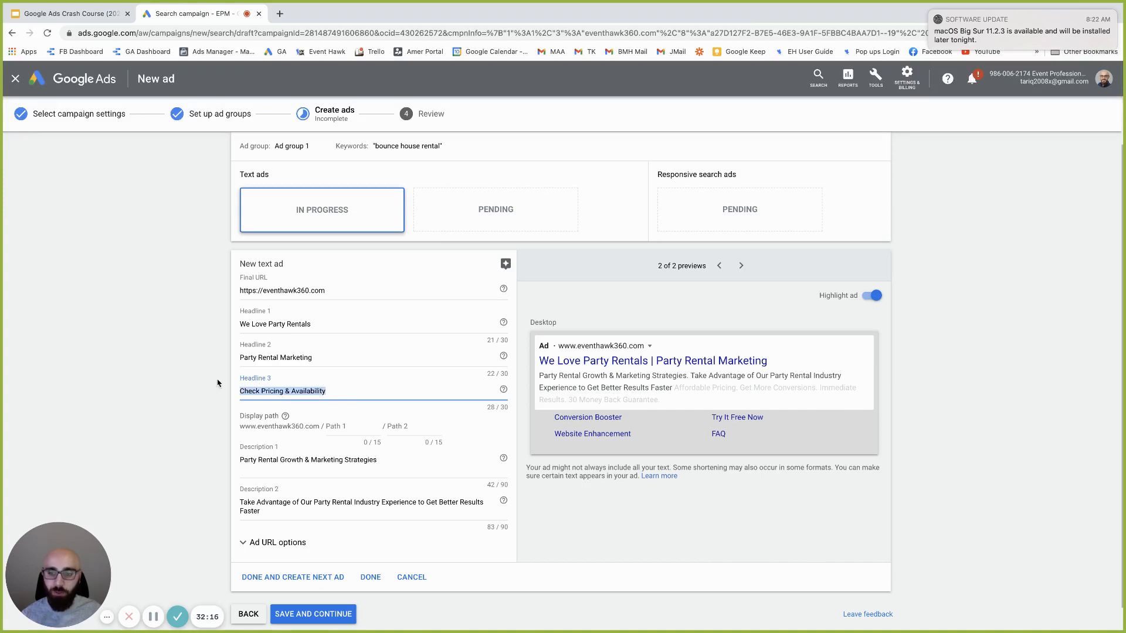
drag(315, 357, 274, 340)
click(283, 322)
triple_click(284, 322)
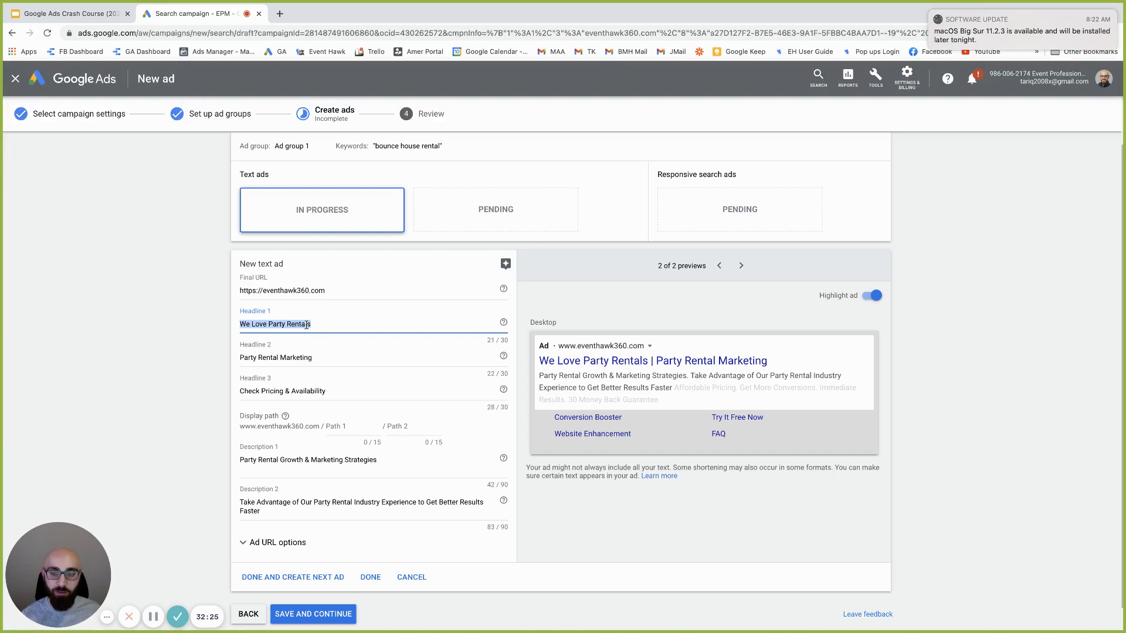
click(350, 323)
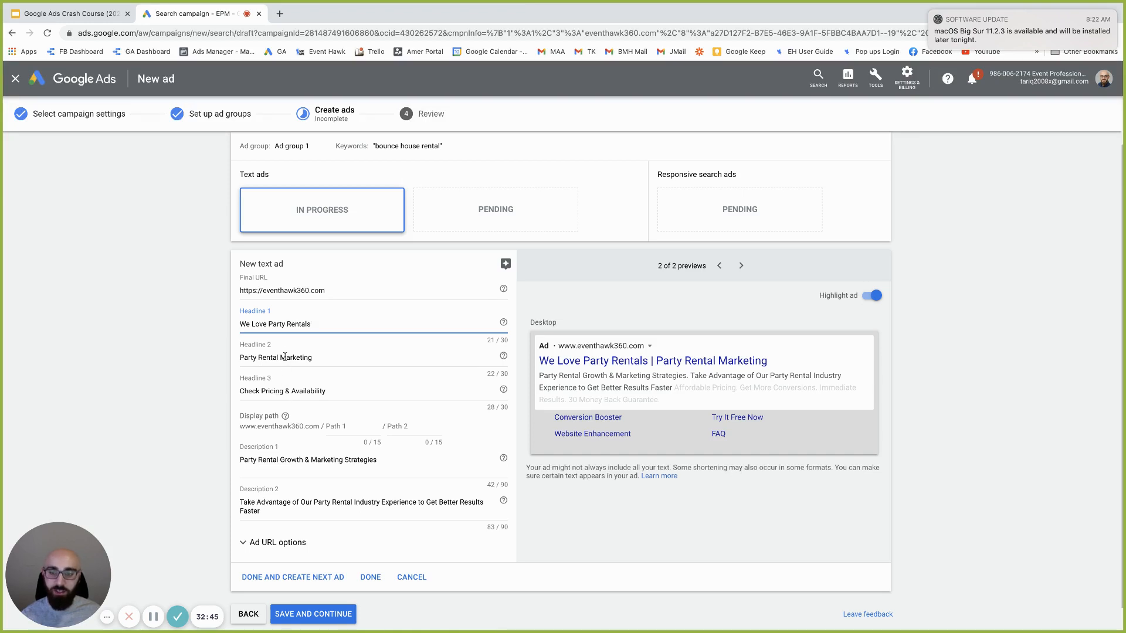
Enter 'bounce house' as display Path 1 and 'rental' as Path 2
click(344, 428)
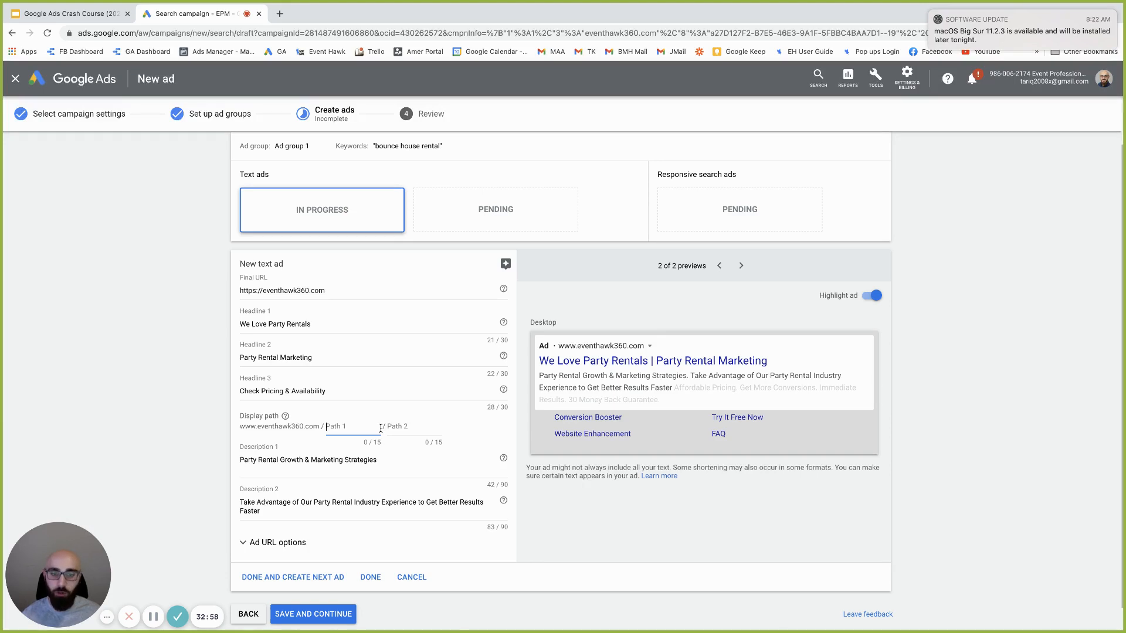
text(bounce house)
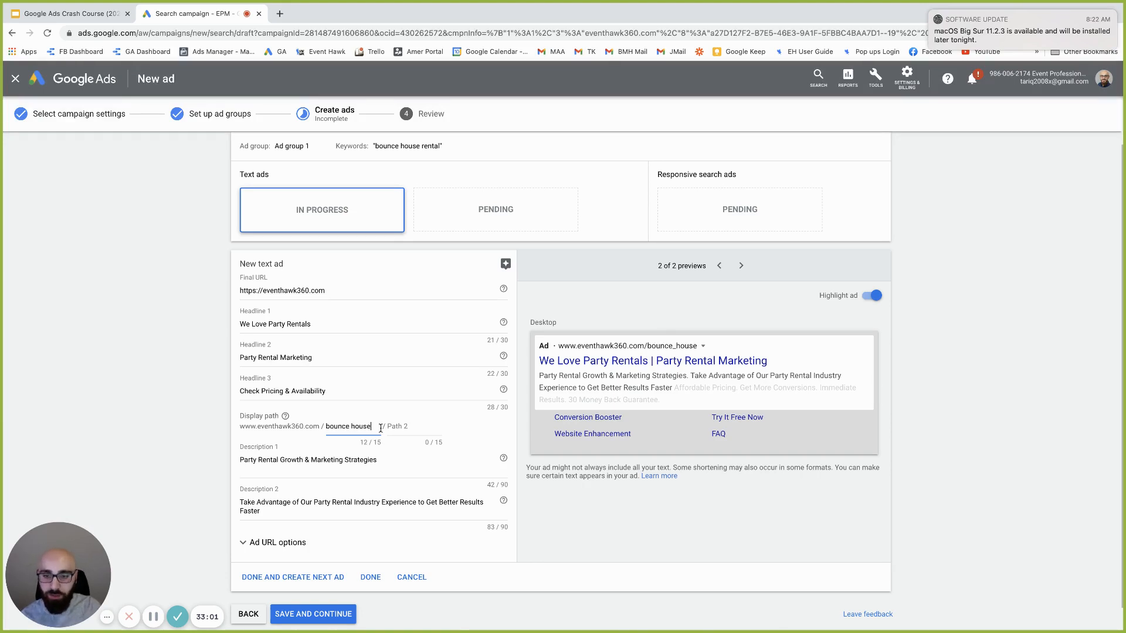
key(Tab)
text(rental)
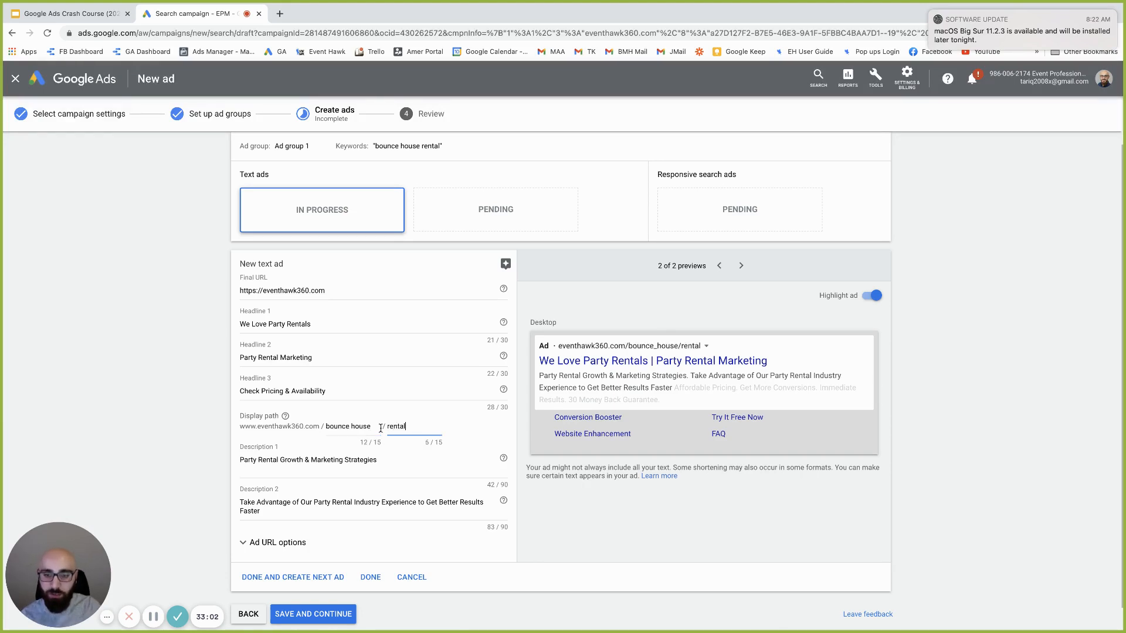
double_click(277, 427)
drag(296, 429, 304, 433)
click(408, 426)
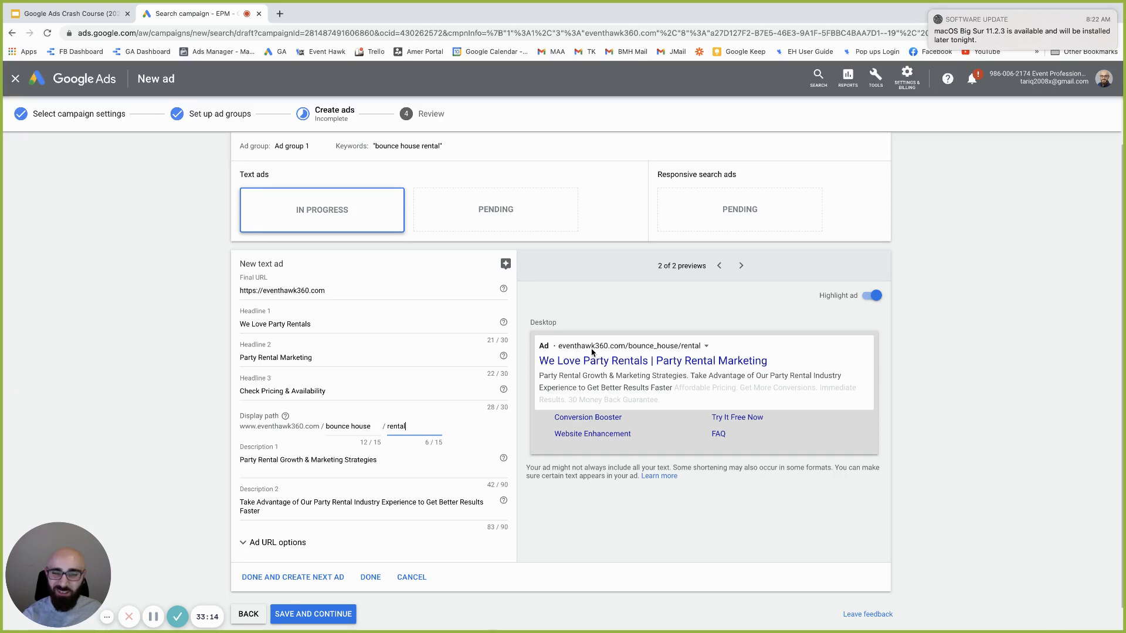
click(631, 350)
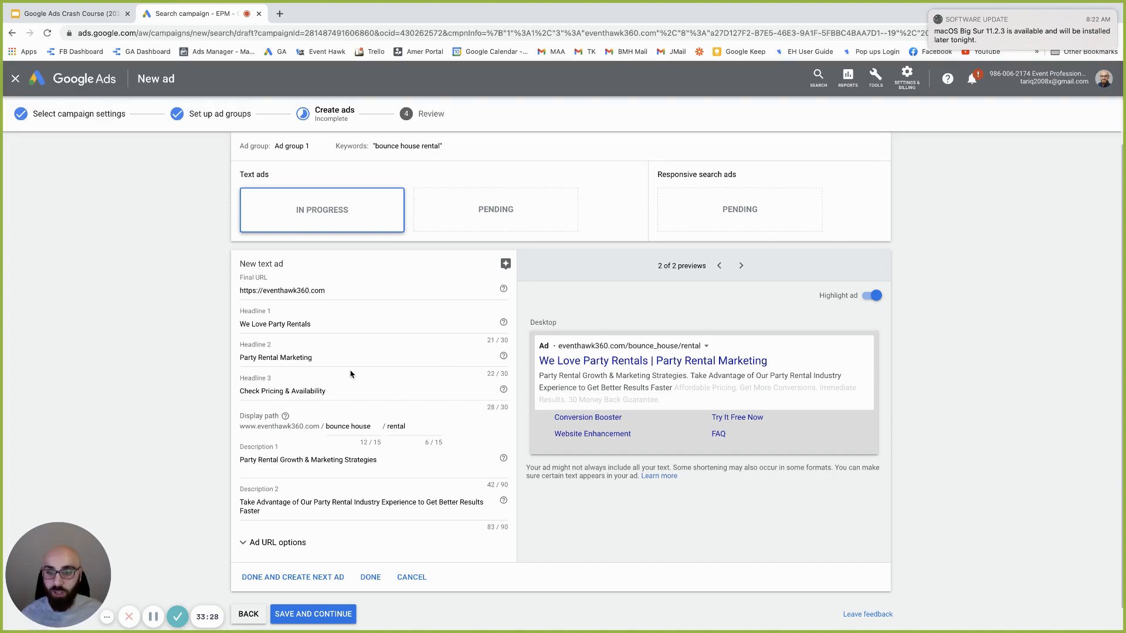
Review the bounce house rental keyword, Headline 1, display path and Description 1 of the text ad
scroll(280, 321, up, 2)
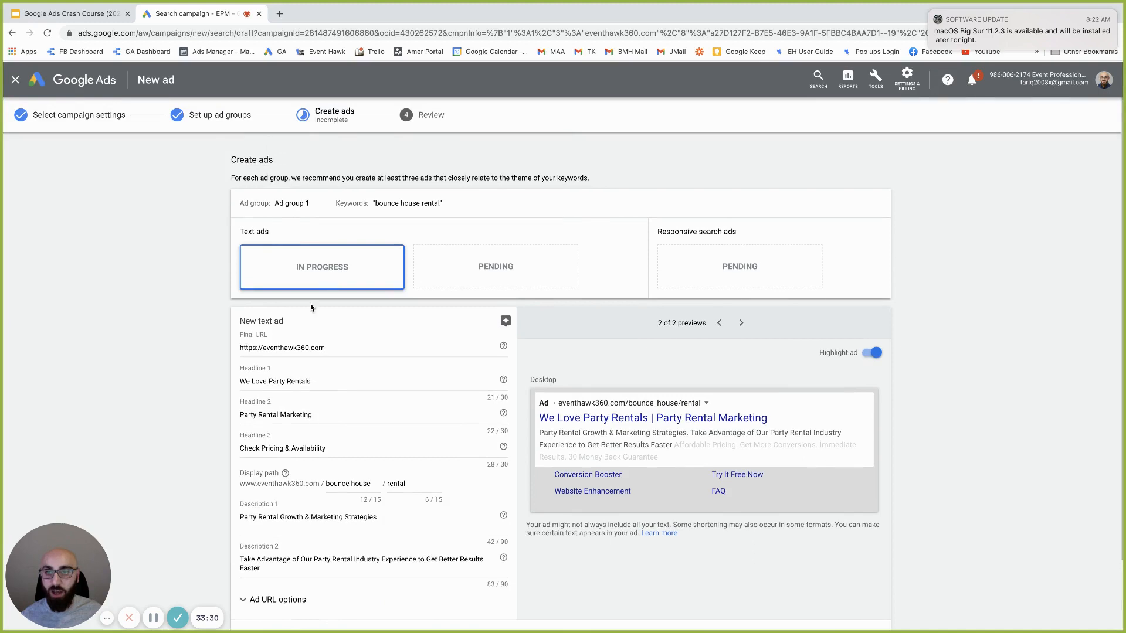
drag(381, 202, 451, 203)
click(261, 382)
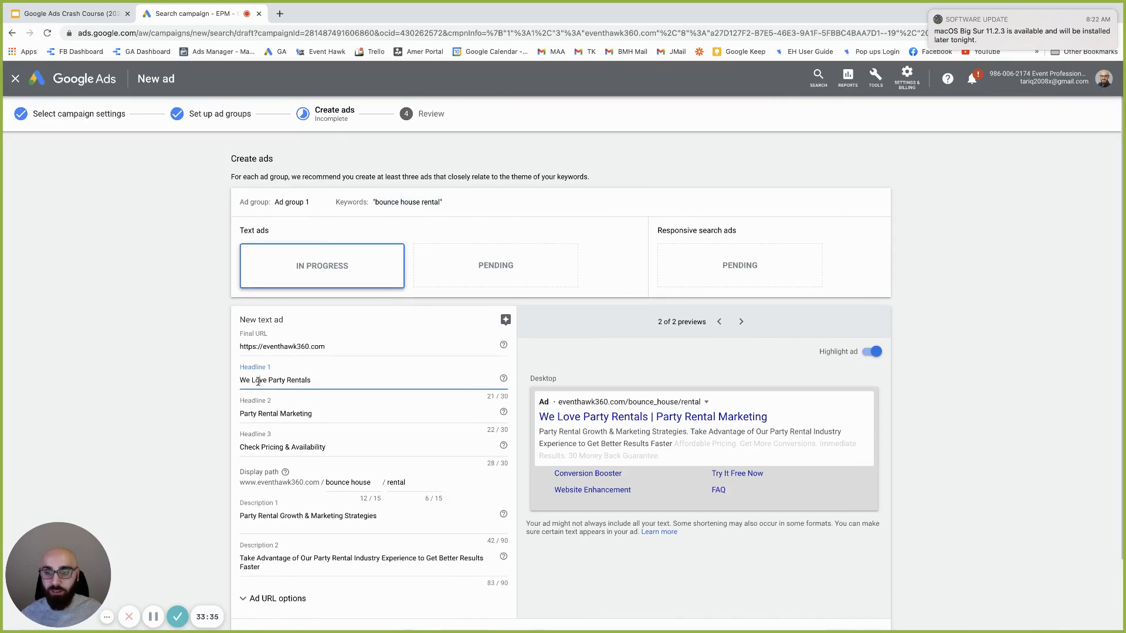
scroll(382, 528, down, 1)
triple_click(342, 448)
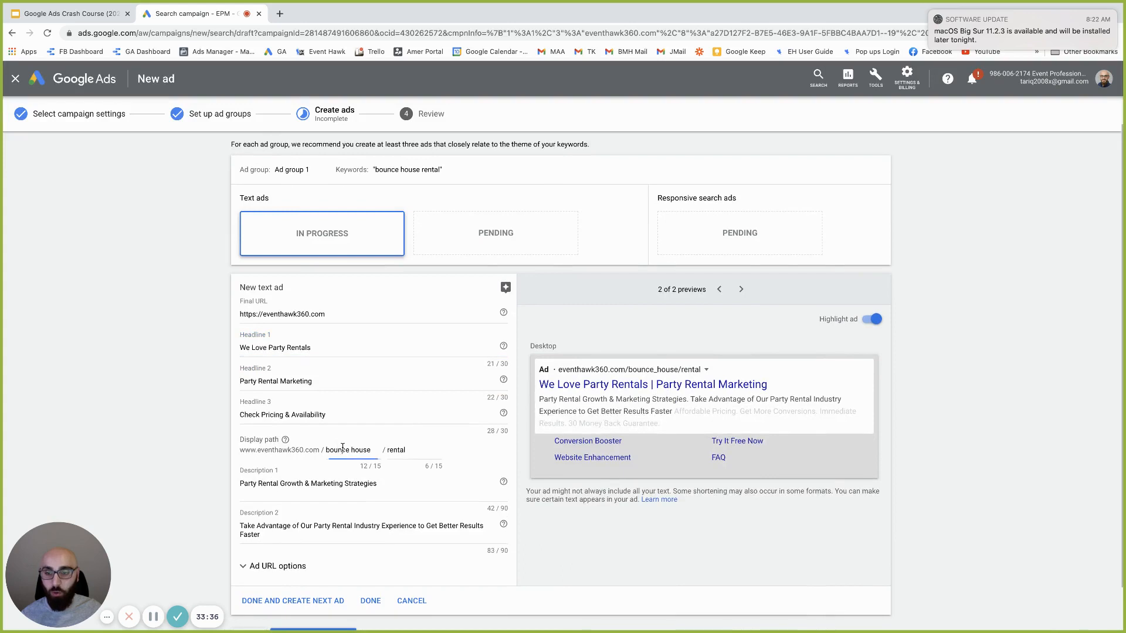
scroll(351, 458, down, 1)
double_click(277, 438)
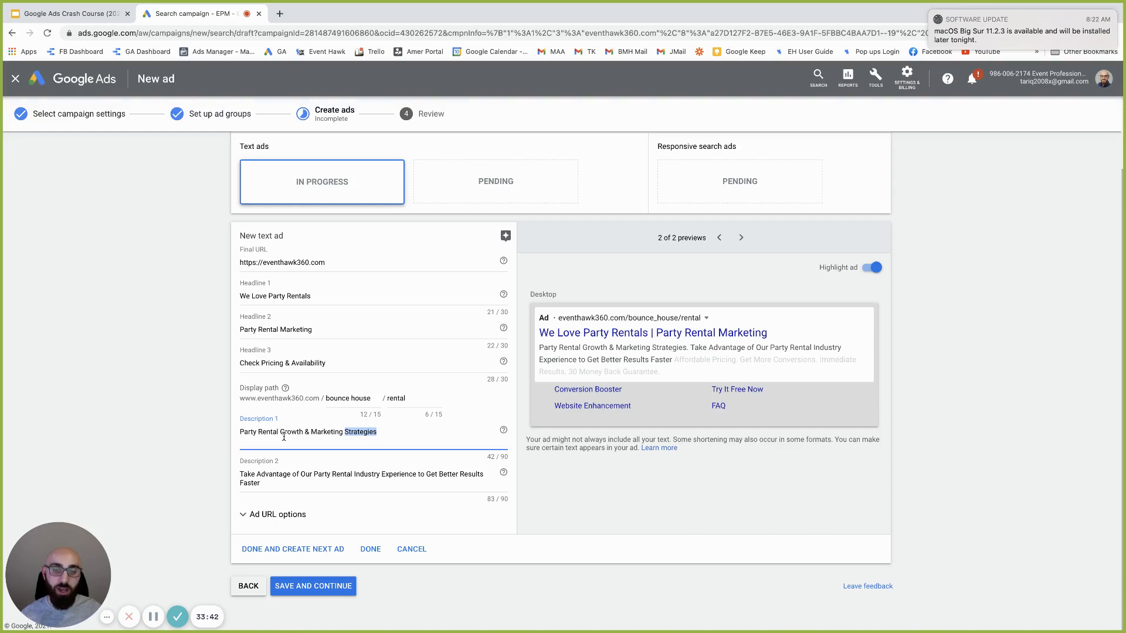
End Description 1 with a period and save the ad to reach the Review step
click(436, 435)
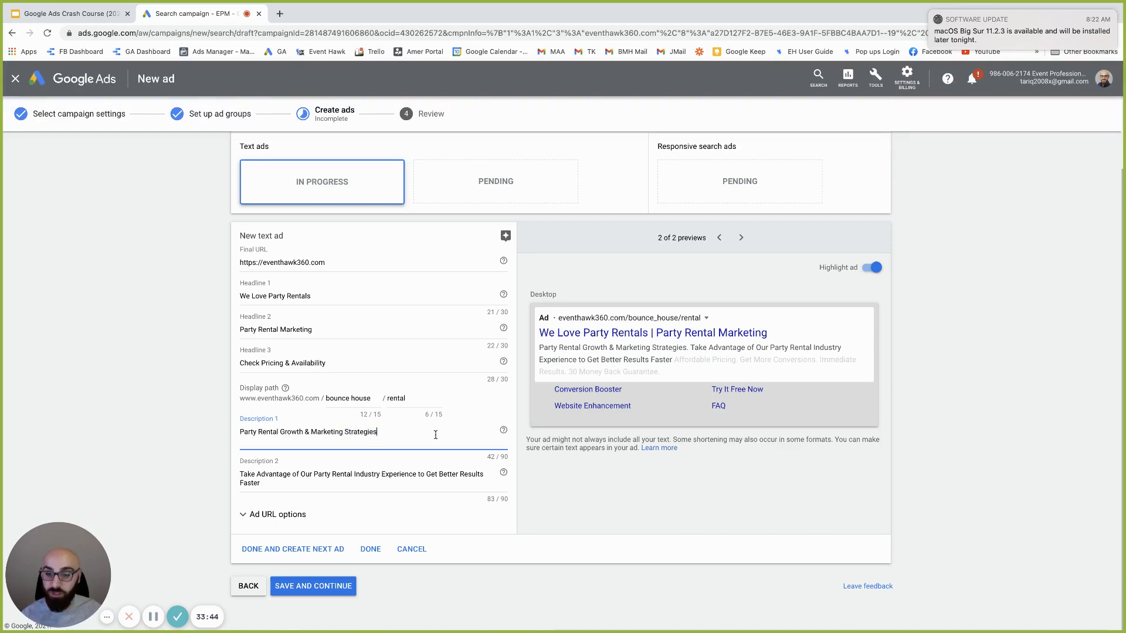
text(.)
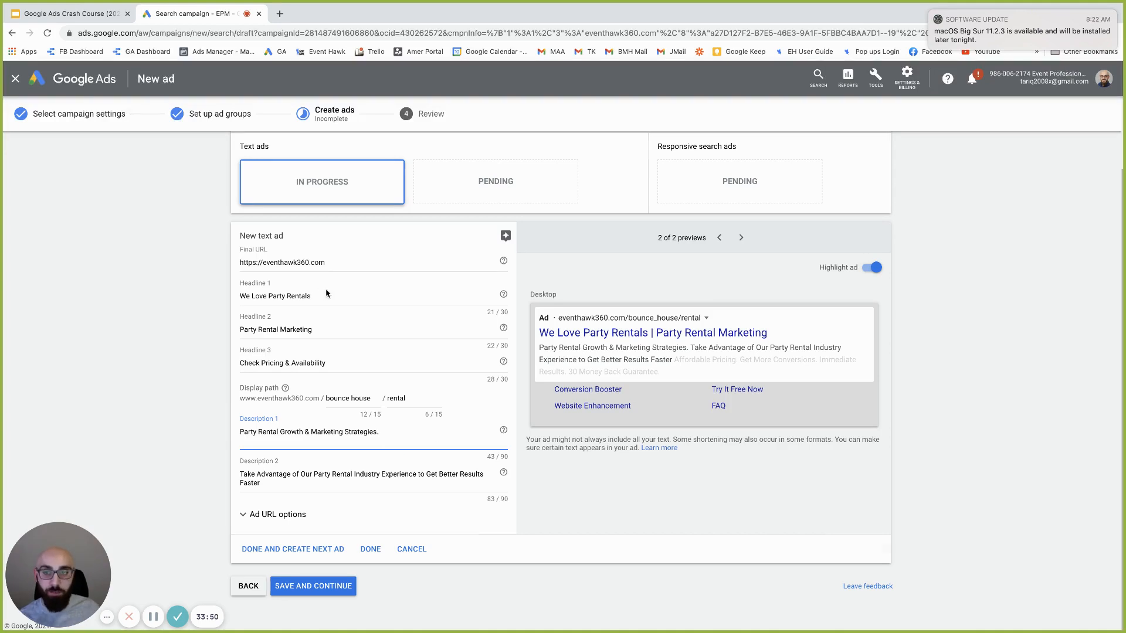
scroll(326, 293, up, 3)
click(374, 203)
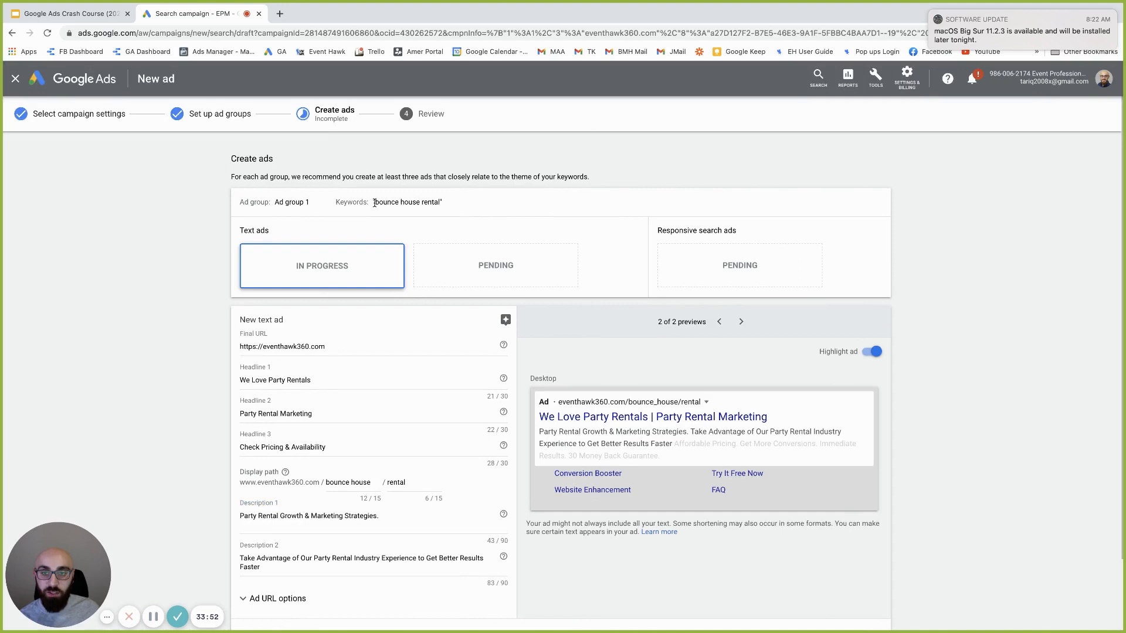
drag(376, 202, 451, 205)
double_click(259, 380)
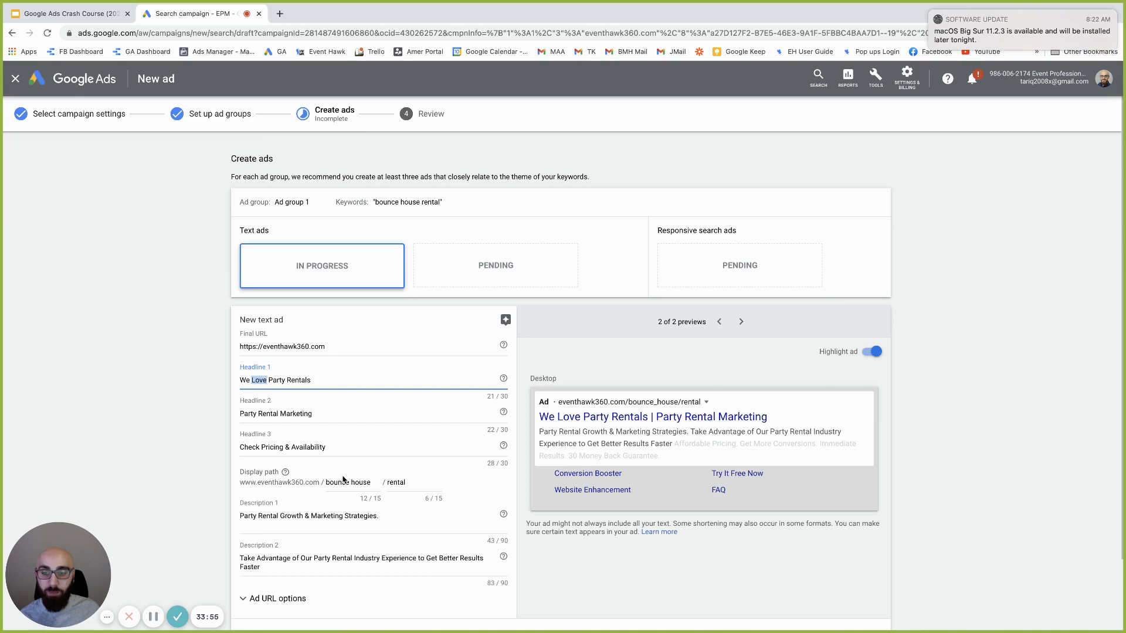
scroll(346, 527, down, 3)
click(351, 610)
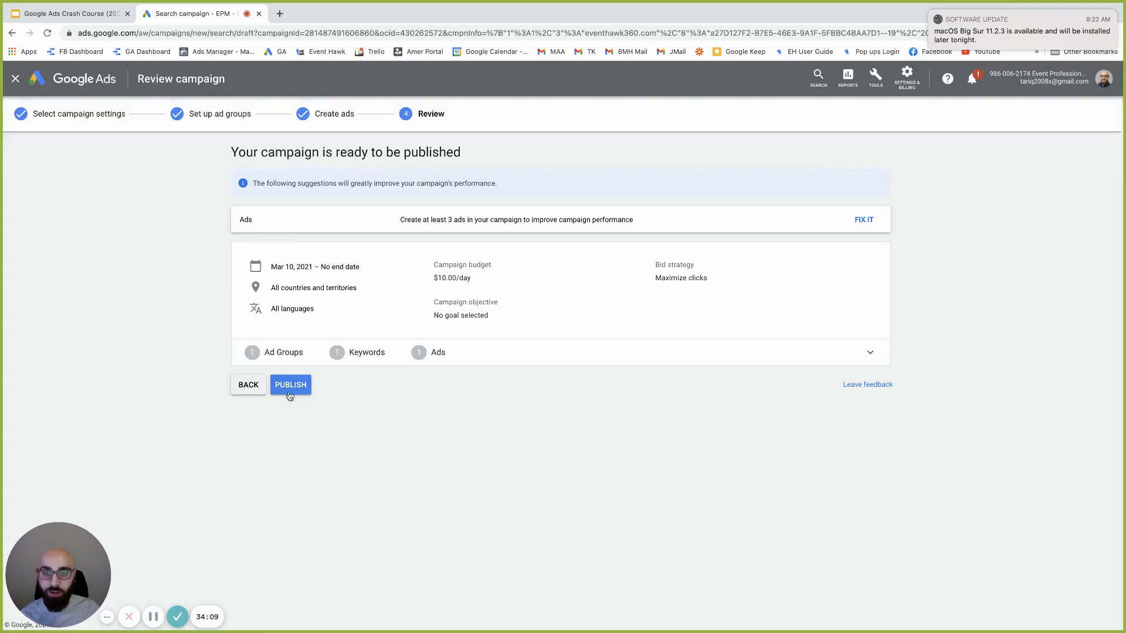
Publish the Bounce House campaign and return to the All campaigns list
click(291, 387)
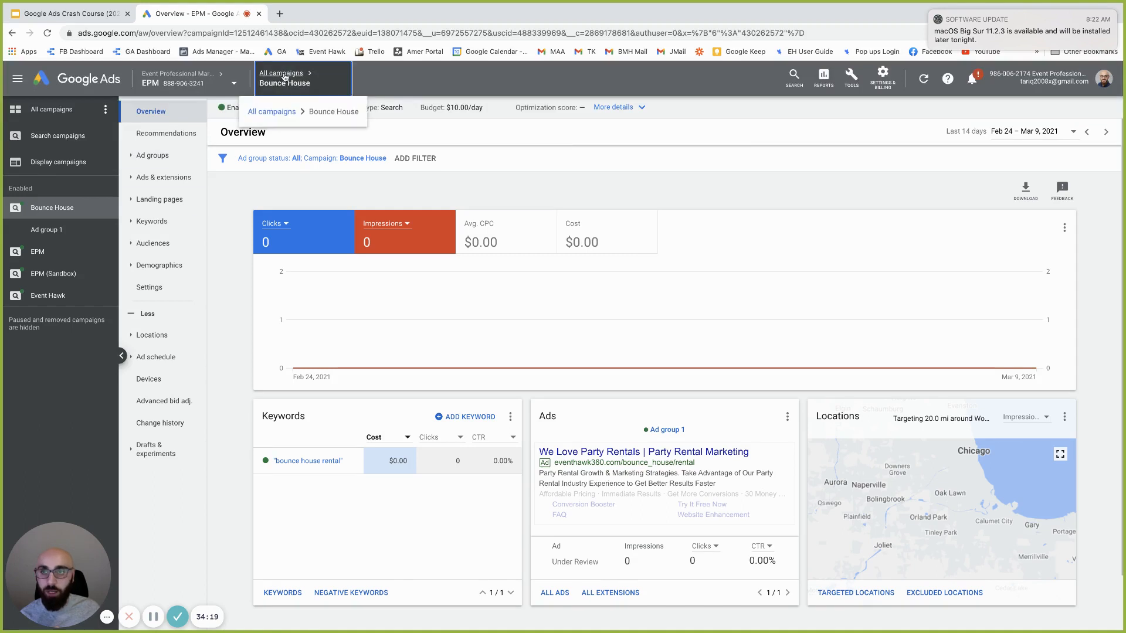
click(284, 76)
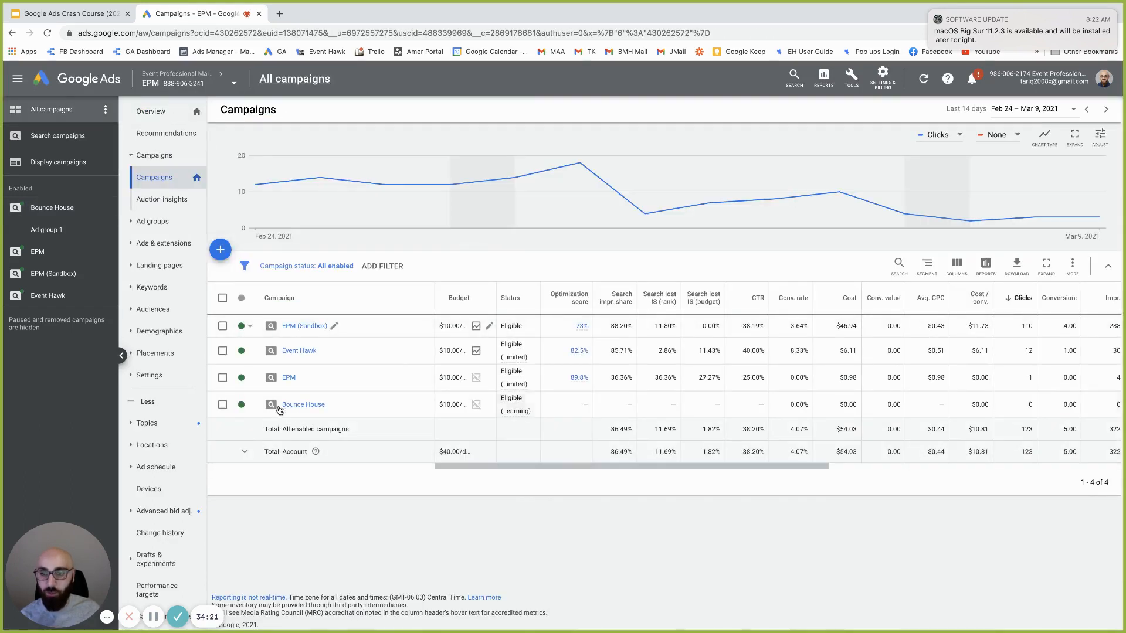
Pause the Bounce House campaign, then go to the Ads & extensions > Ads page
click(245, 406)
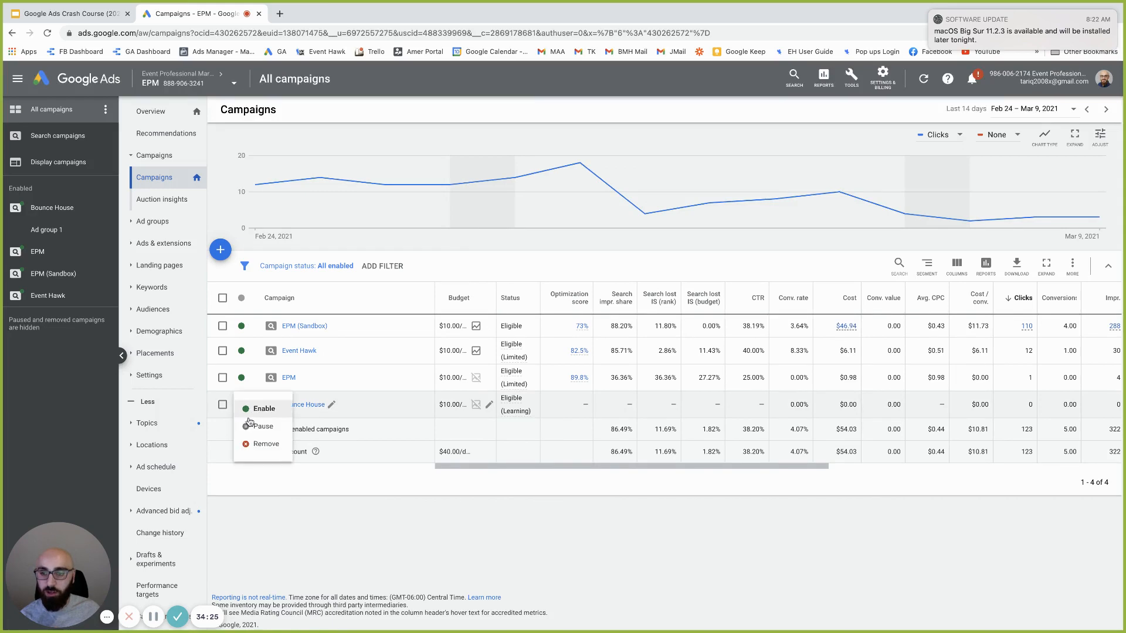
click(257, 426)
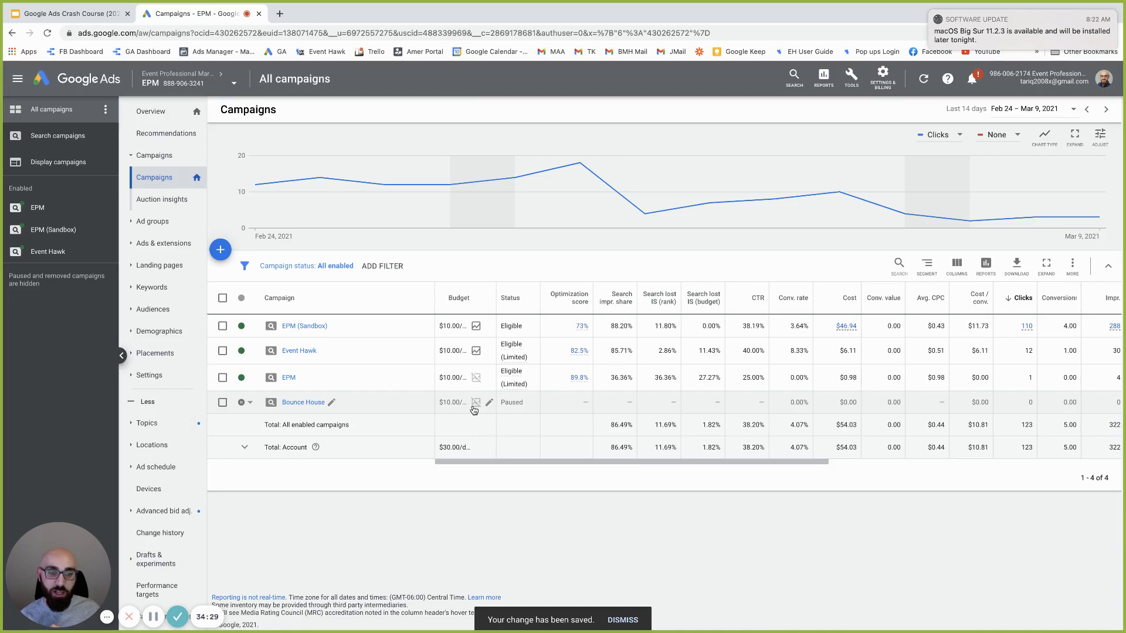
scroll(510, 405, right, 3)
scroll(528, 413, left, 3)
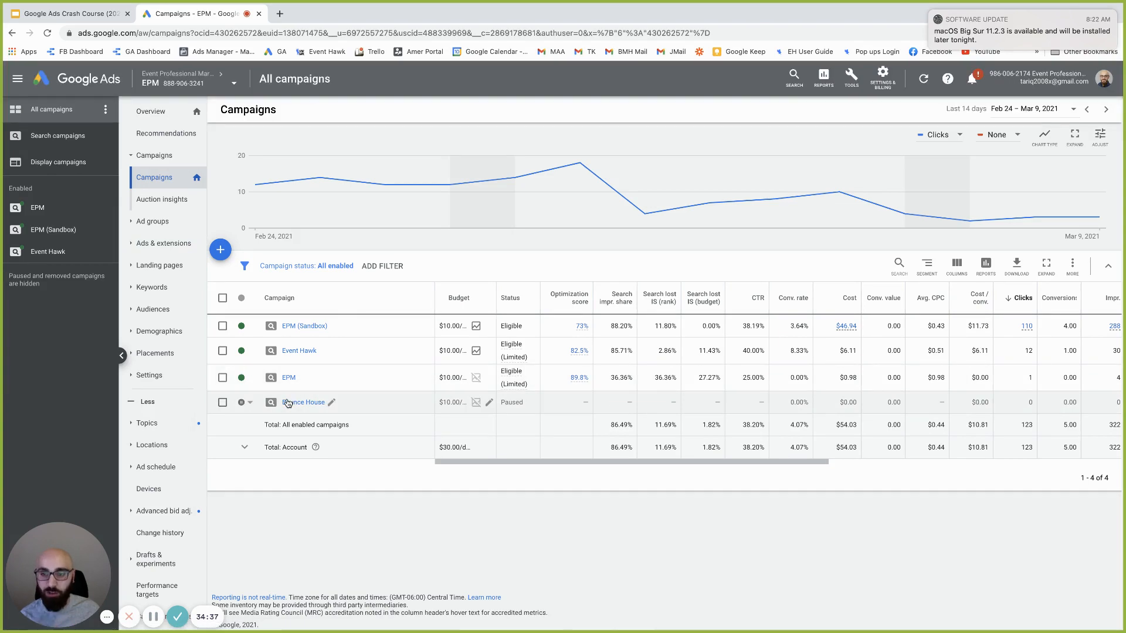
click(163, 244)
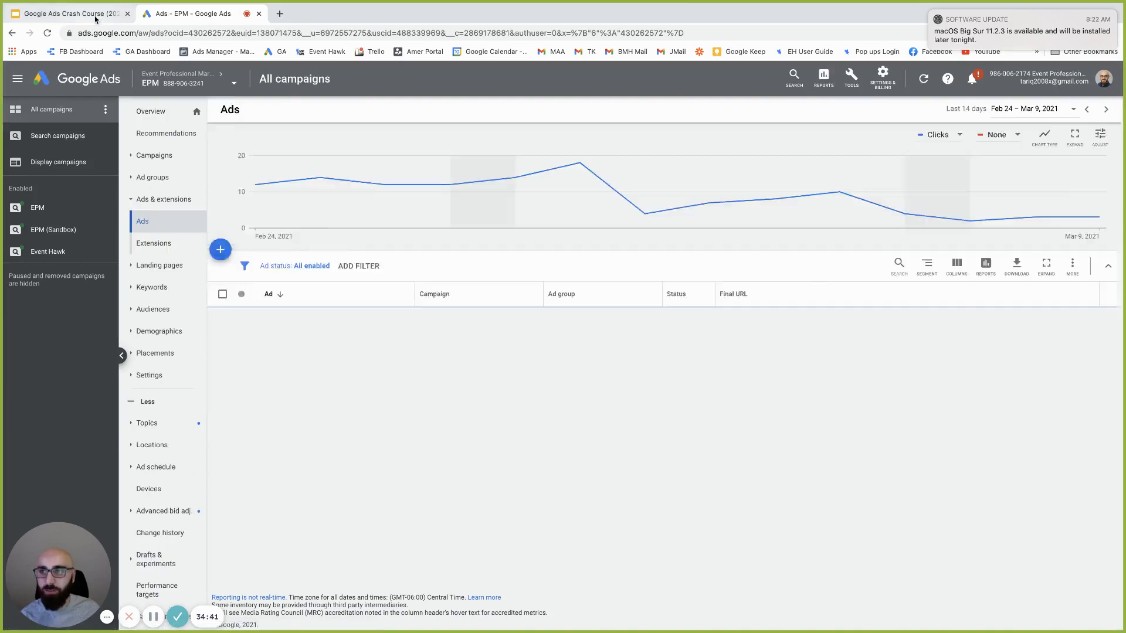
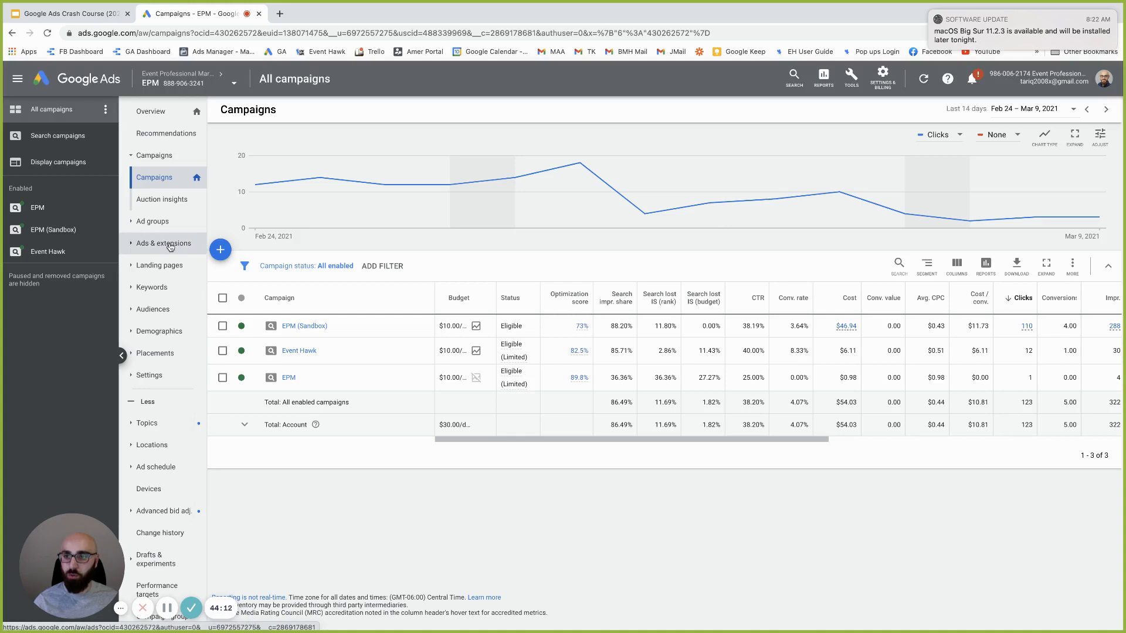
Open the Ads page to list every ad with its campaign, ad group, status and final URL
click(159, 248)
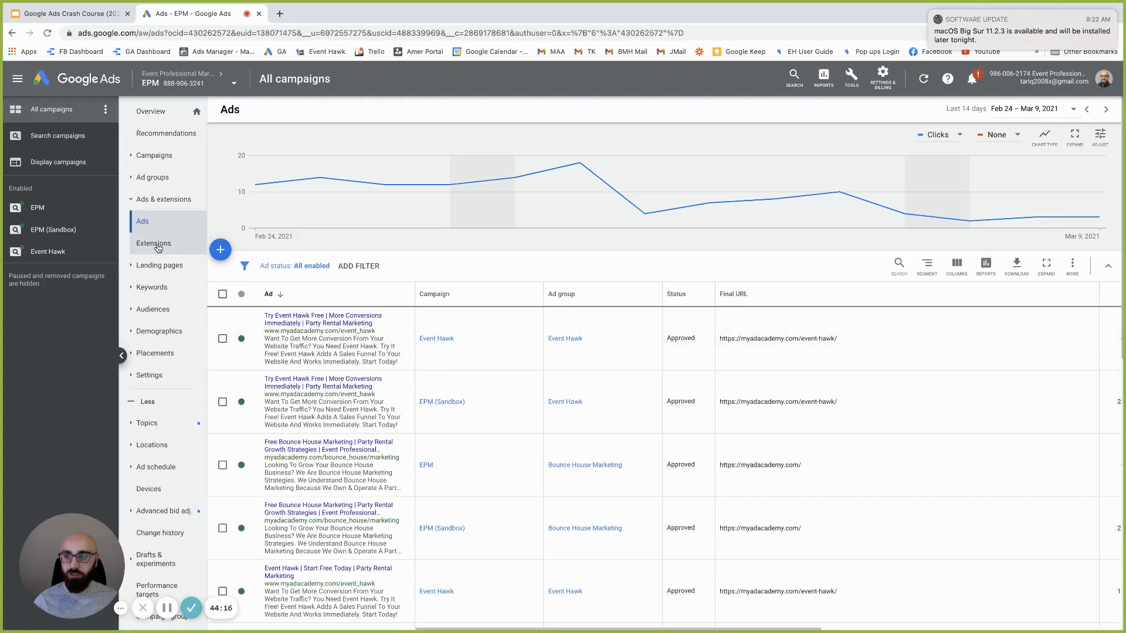
Show the account's extensions as a full table and bring up the extension-type menu
click(159, 248)
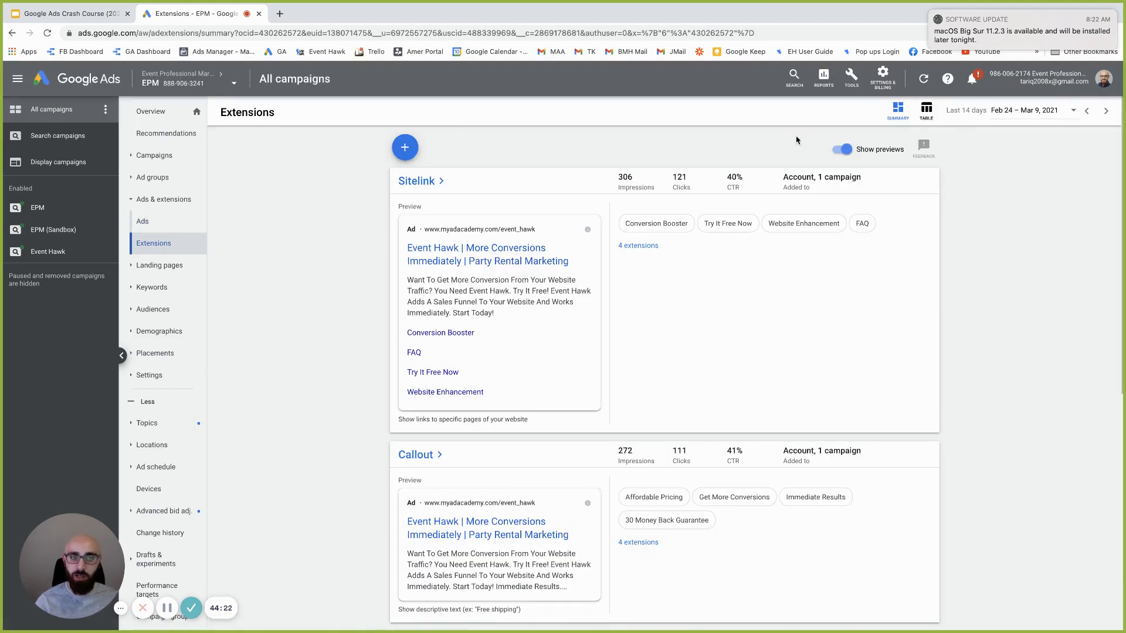
click(925, 110)
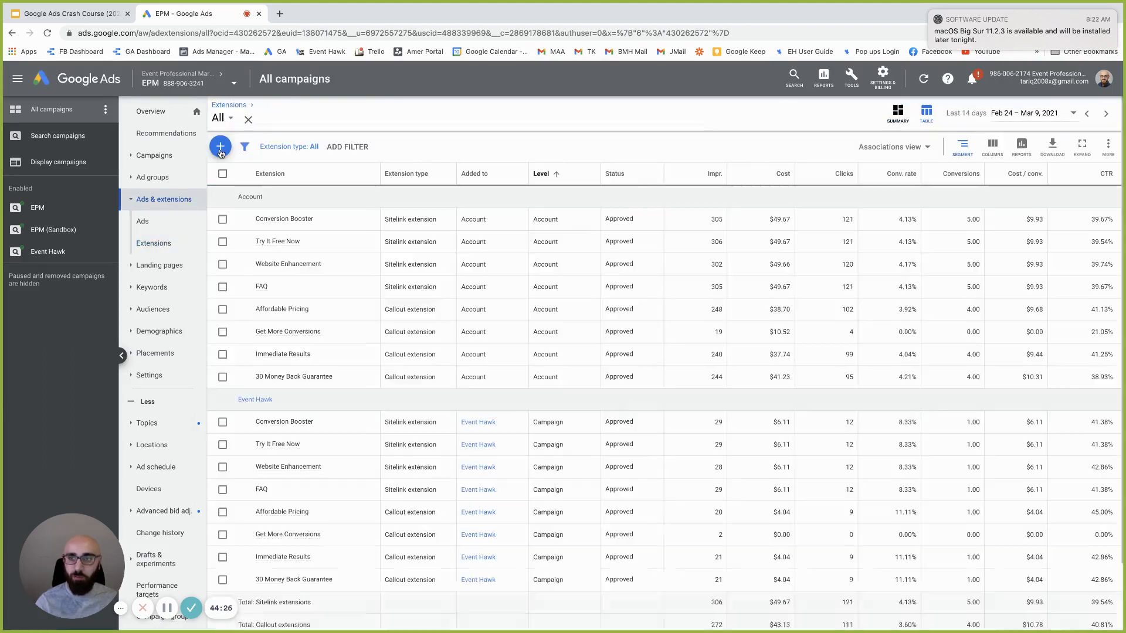
click(220, 147)
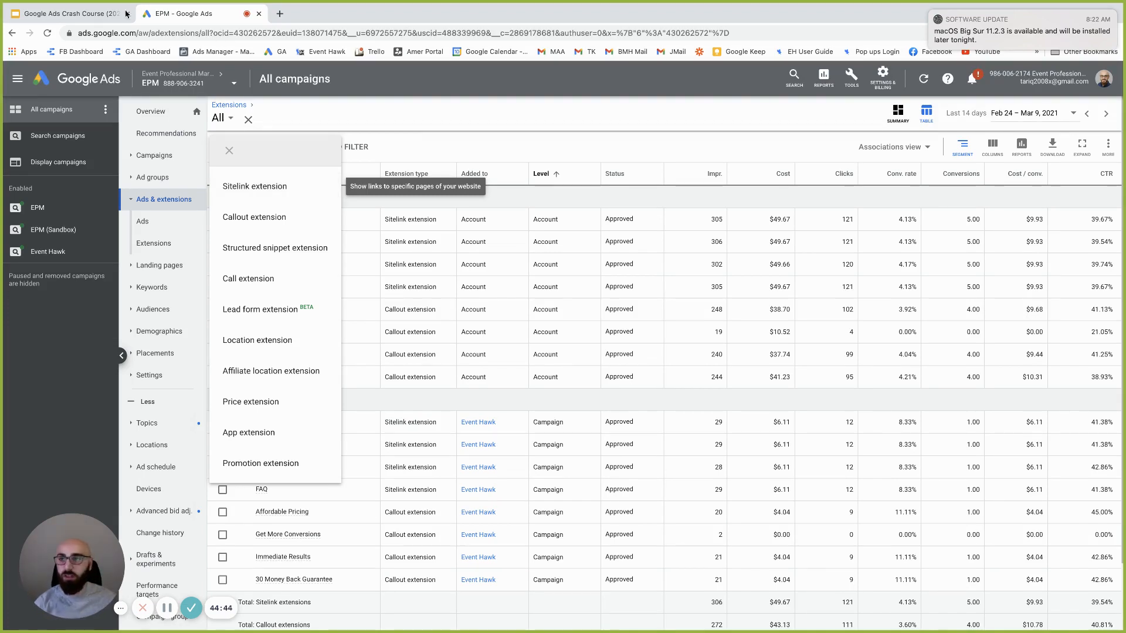
Check the car rental ads example slide in the course deck, then return to Google Ads
click(73, 13)
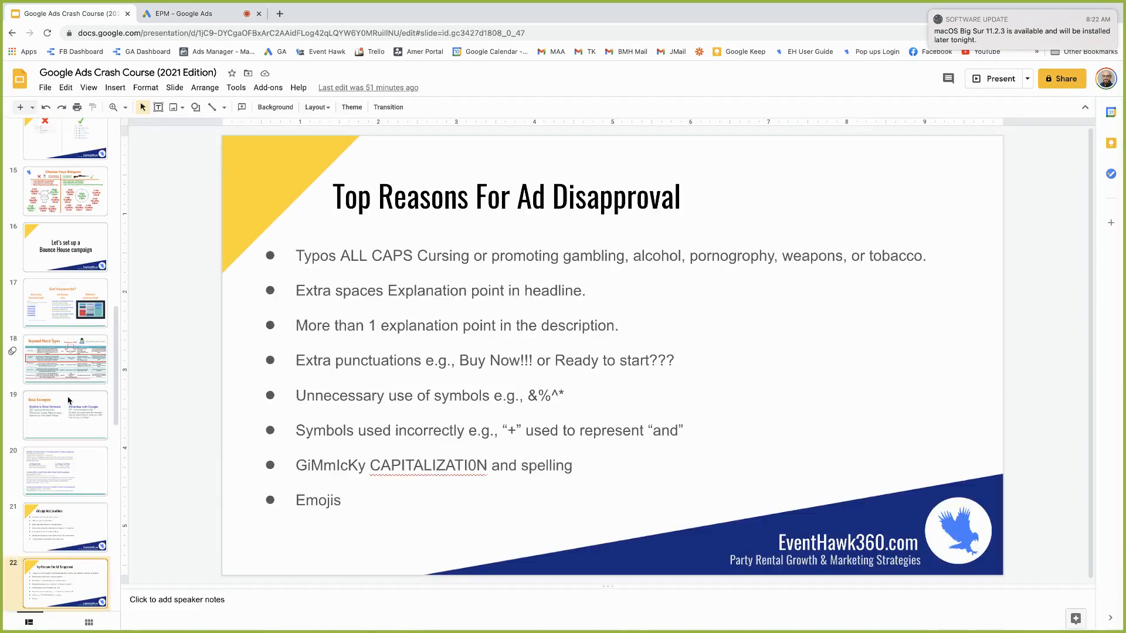
click(60, 485)
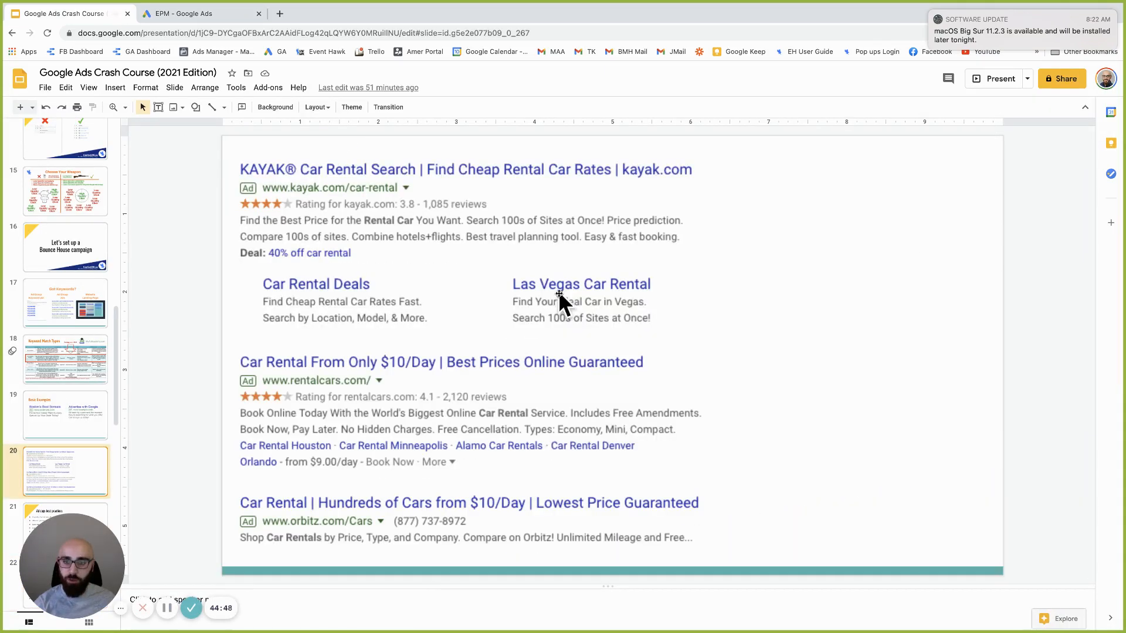
click(195, 17)
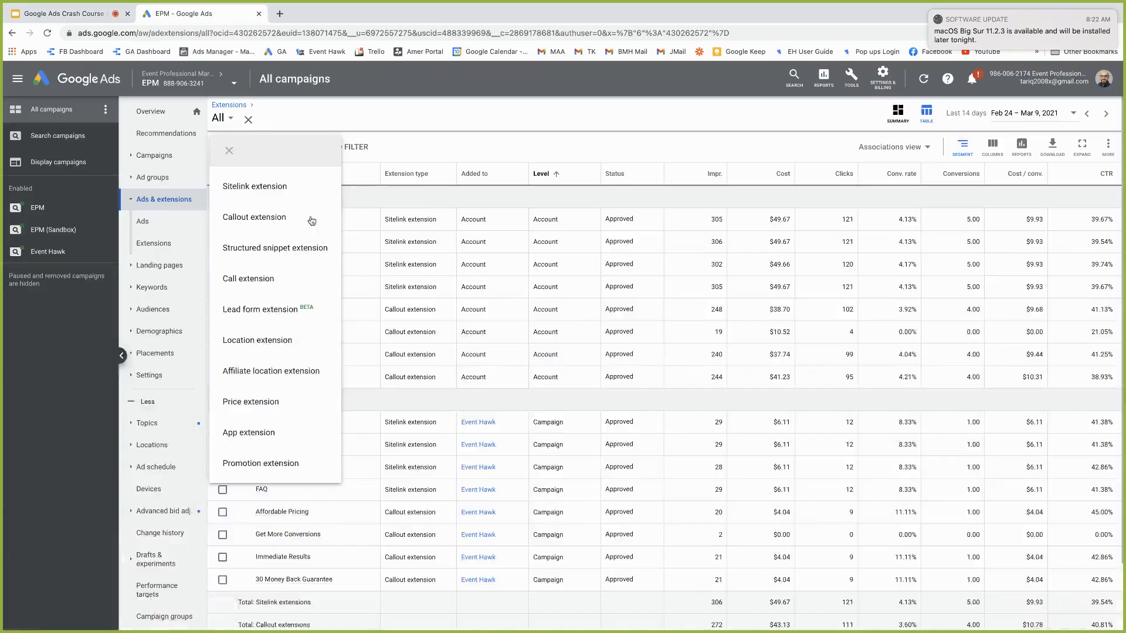
Start a sitelink extension with partyrentals.com final URLs for the bounce house and water slide pages
click(261, 188)
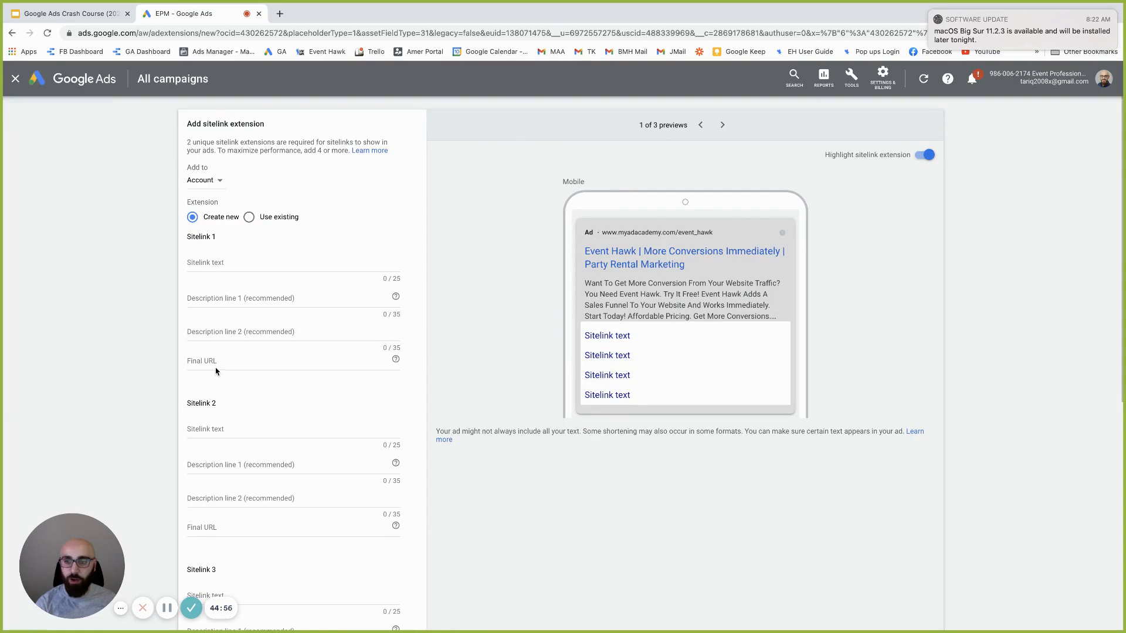
click(218, 361)
text(b)
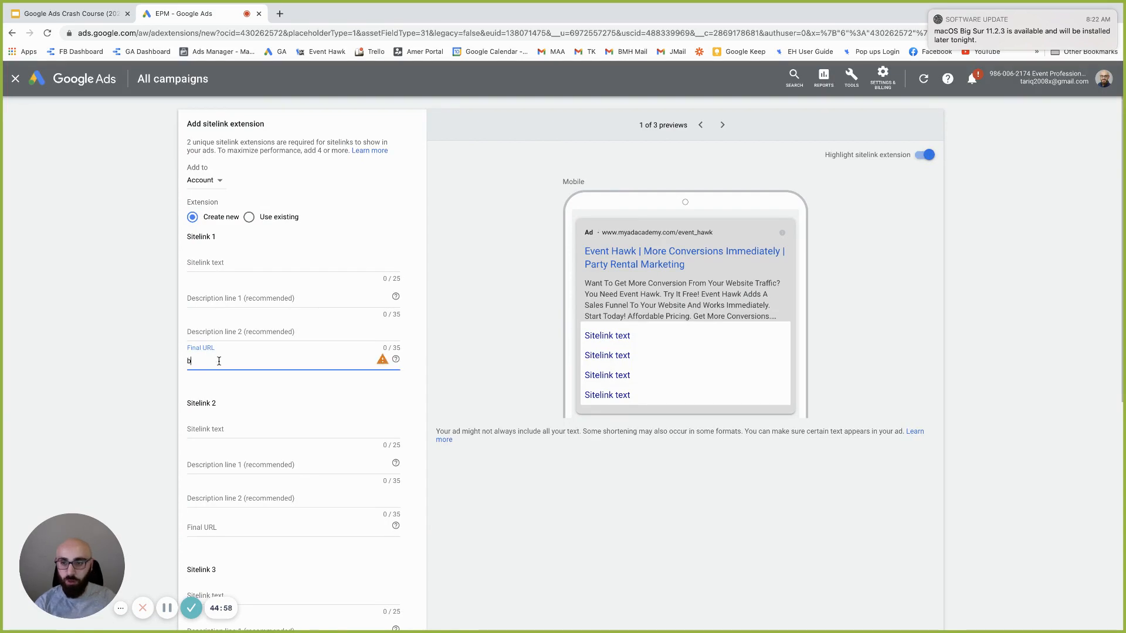
key(BackSpace)
text(partyrentals.)
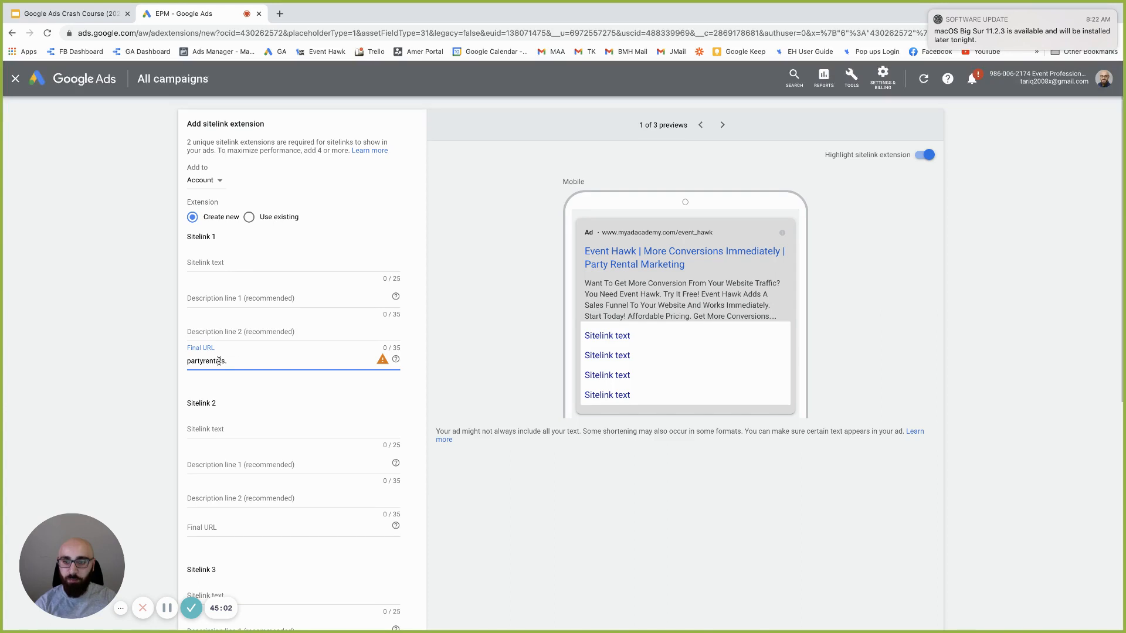
text(com/bounce houses)
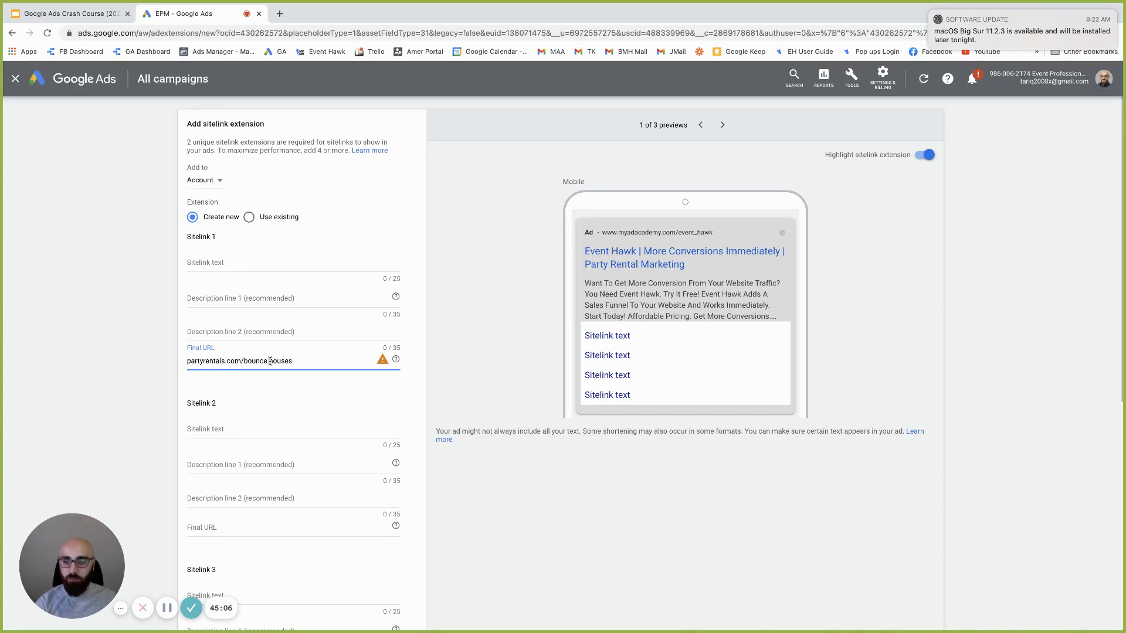
key(BackSpace)
text(-)
triple_click(271, 361)
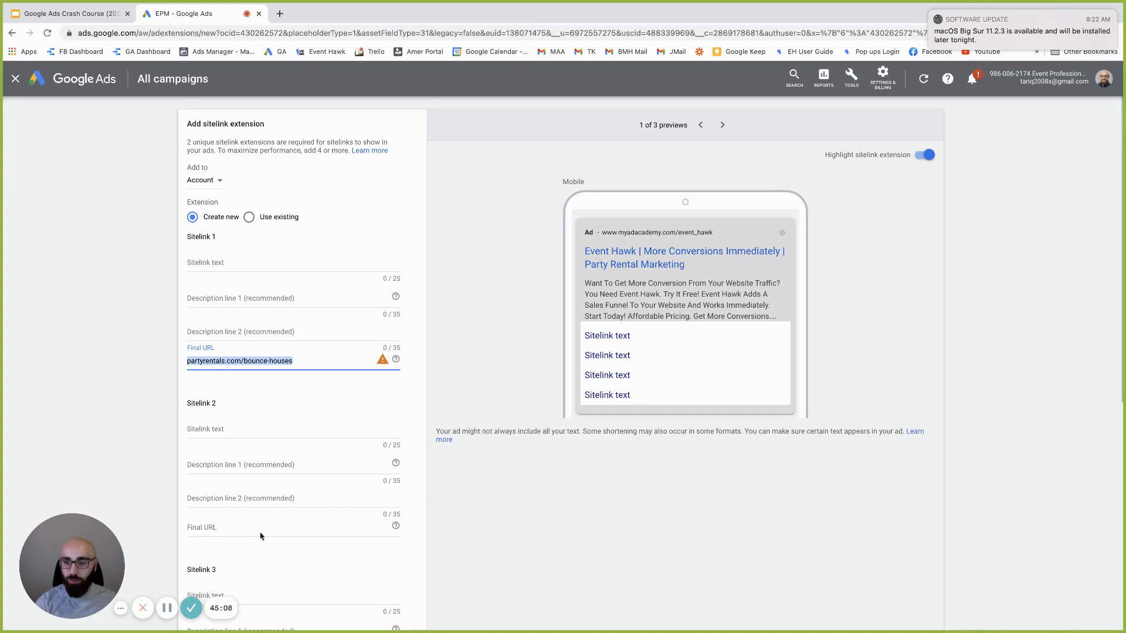
click(248, 527)
text(partyrentals.com/bounce-houses)
drag(291, 525, 243, 526)
text(water slide)
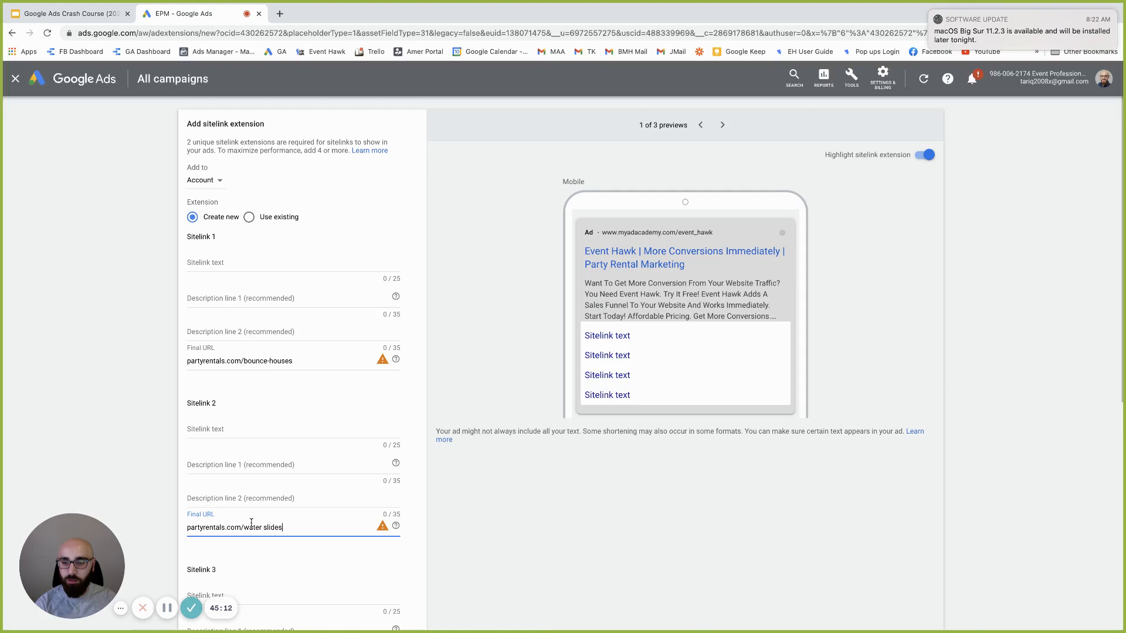
text(slides)
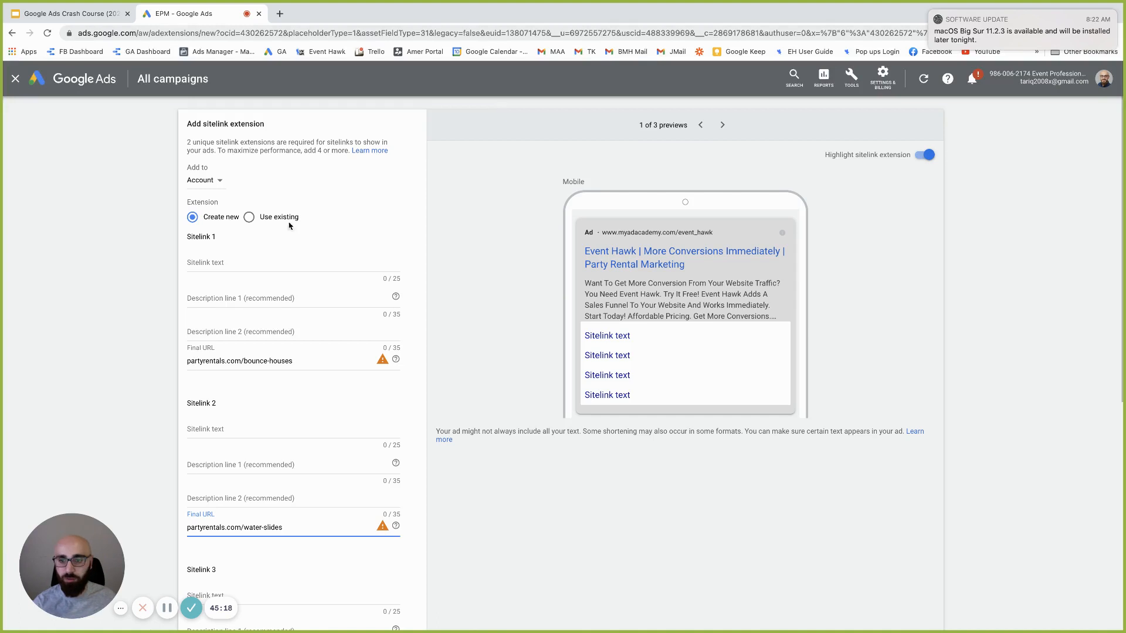
Give the two sitelinks the link texts 'Bounce Houses' and 'Water Slides'
click(226, 262)
text(Bounce Houses)
click(232, 482)
text(Water Slides)
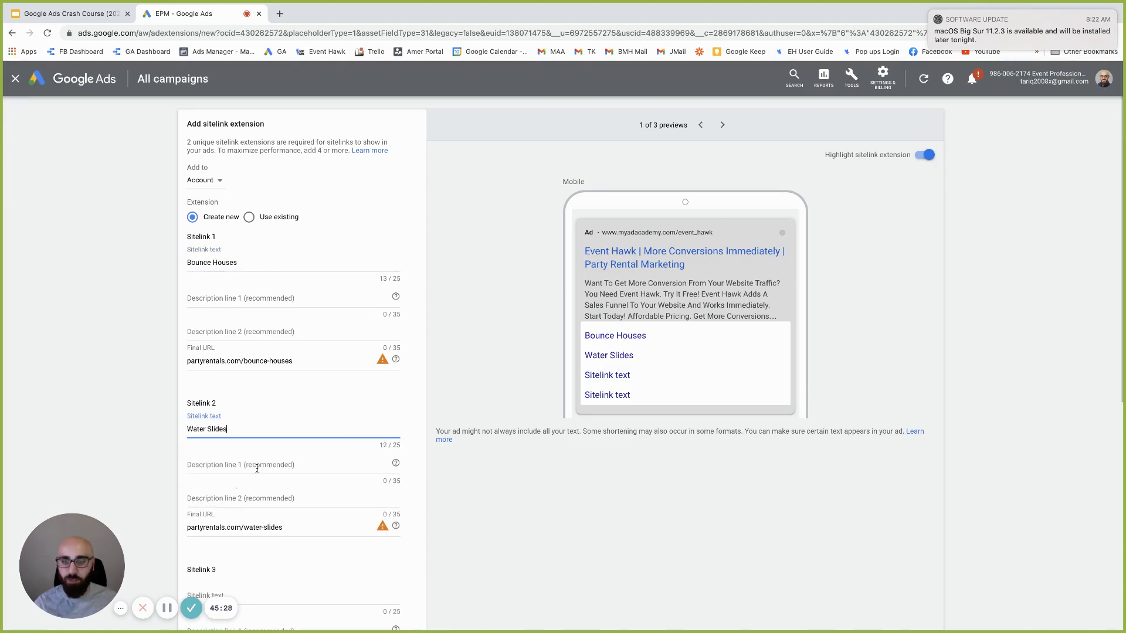
click(722, 125)
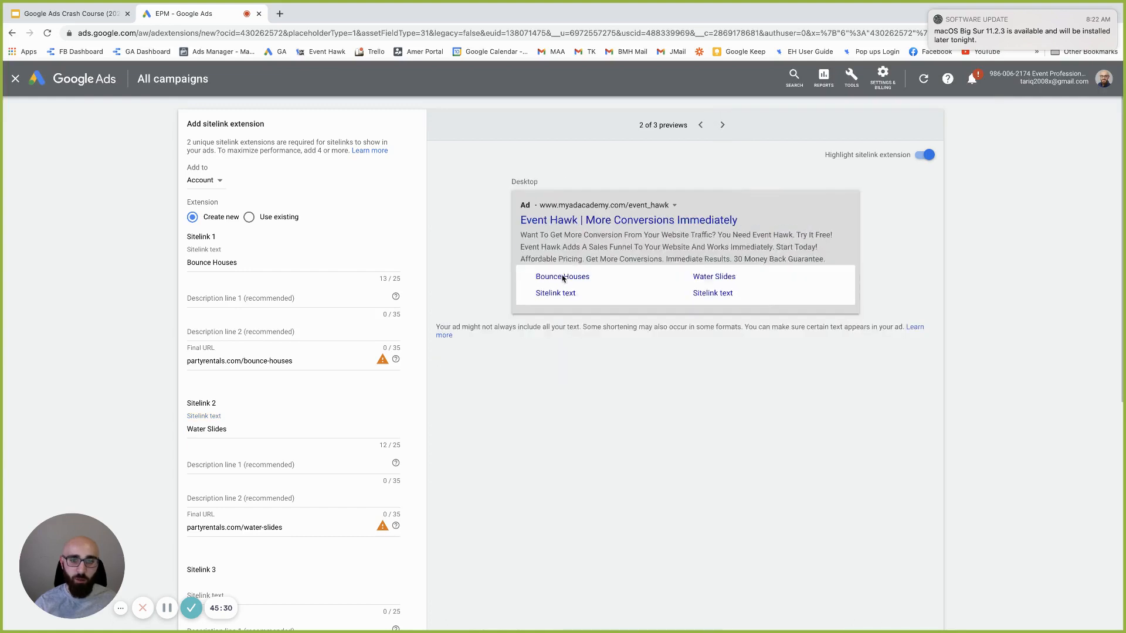
Fill both sitelinks' two description lines with placeholder text
click(293, 300)
text(asdfsadf)
click(284, 329)
text(sdfsadfd)
click(254, 474)
text(asdfsd)
key(Tab)
text(sdfsdf)
click(669, 329)
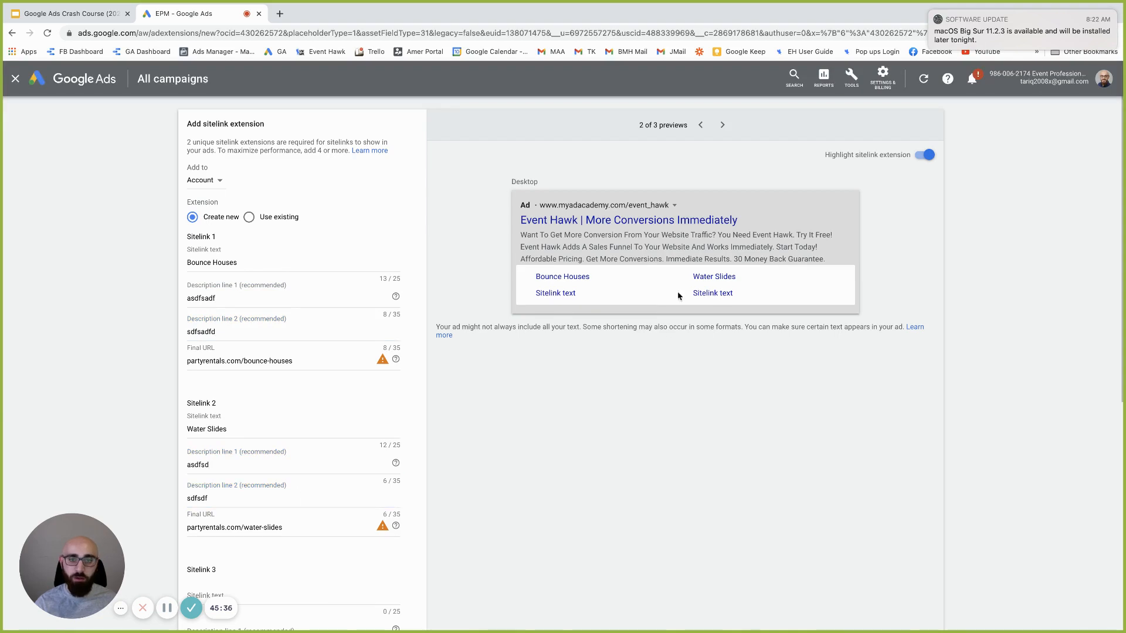
Cycle the ad preview through mobile and desktop to check the sitelinks appear
click(722, 125)
click(728, 127)
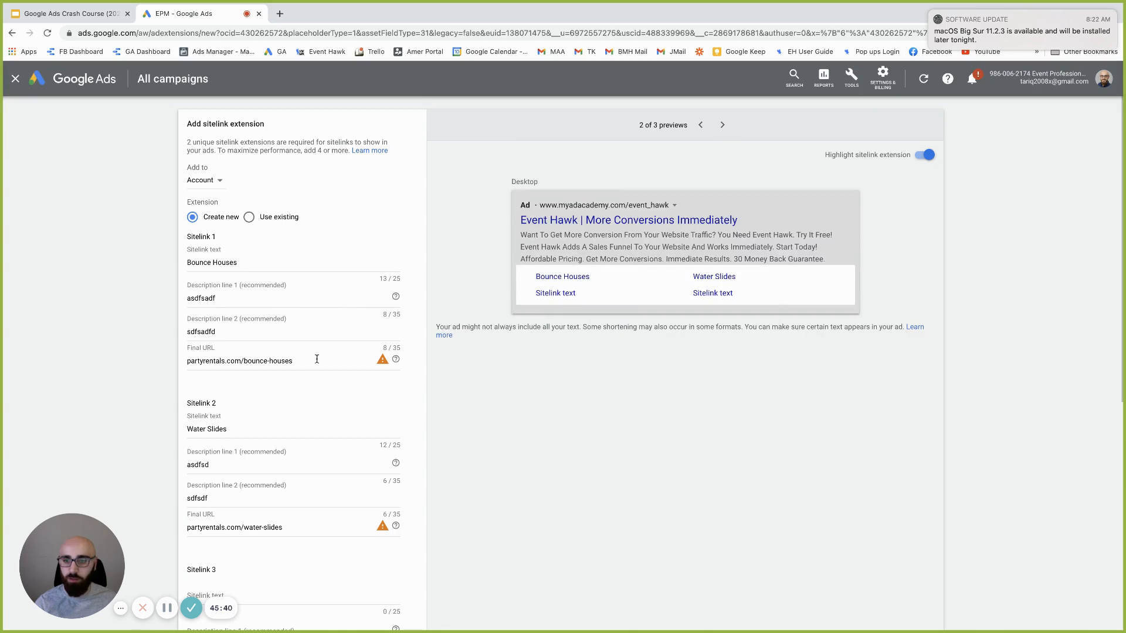
click(297, 300)
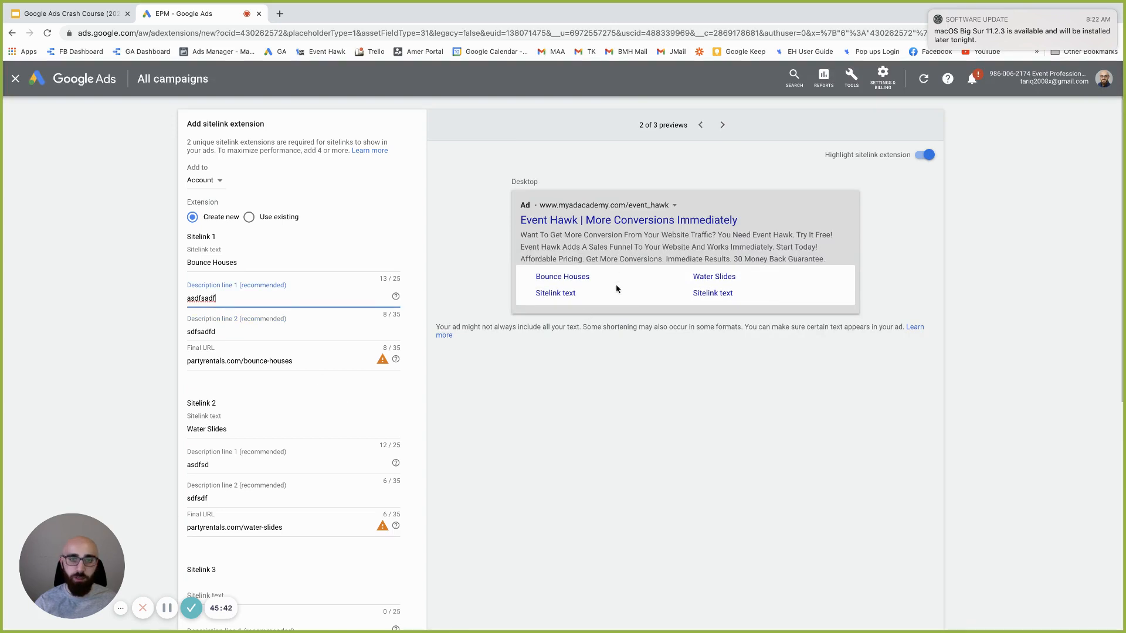
click(724, 128)
click(722, 127)
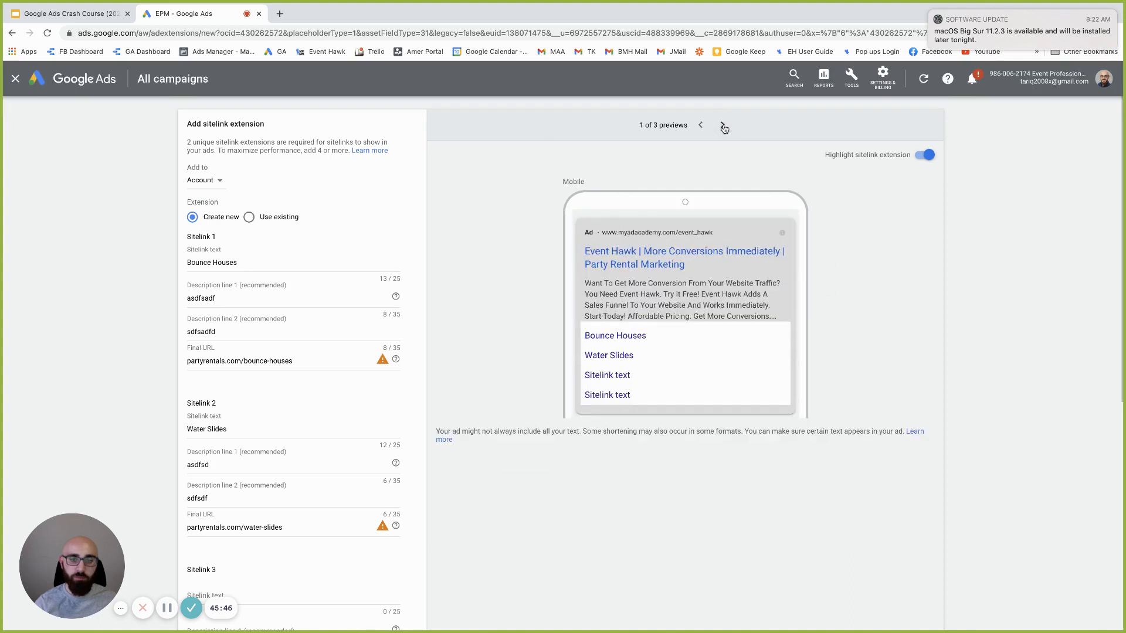
click(699, 127)
click(699, 126)
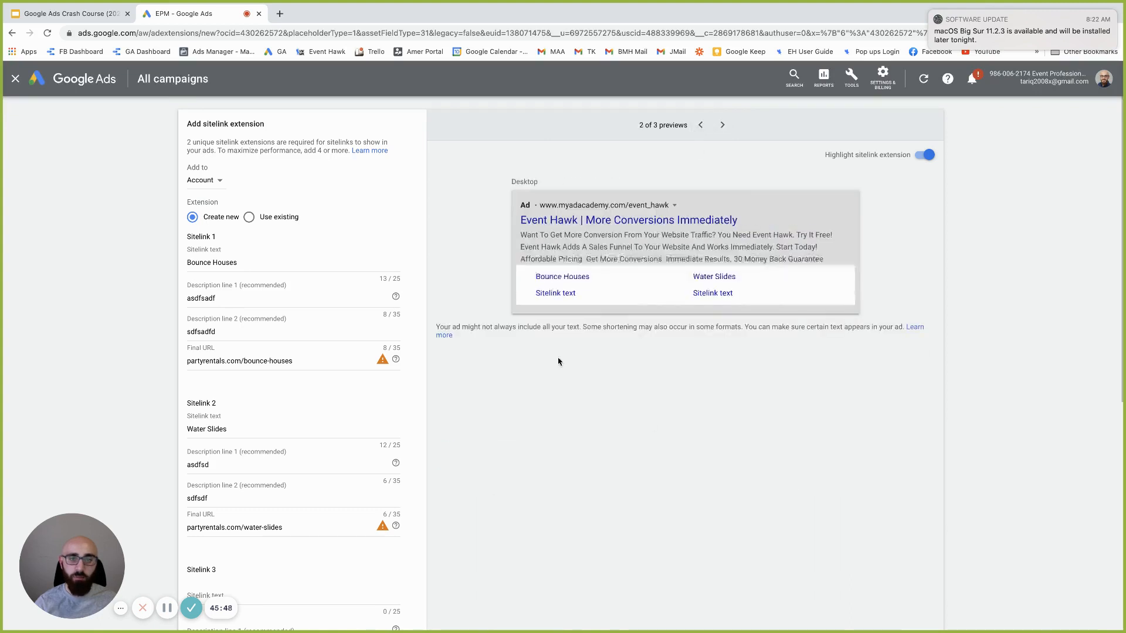
scroll(235, 277, down, 2)
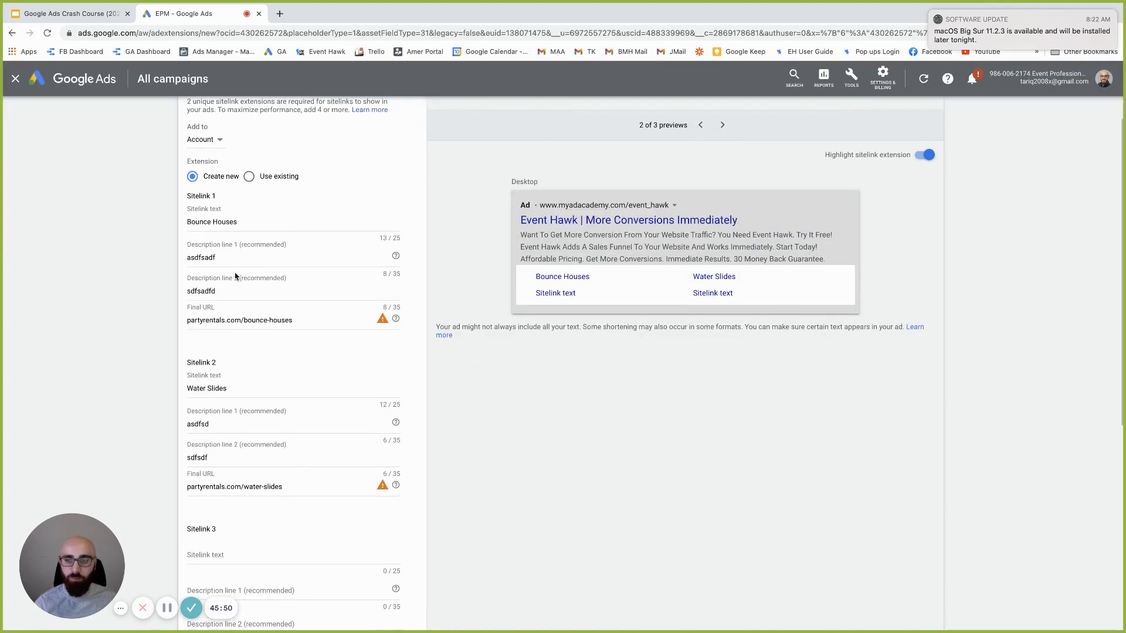
scroll(227, 273, up, 2)
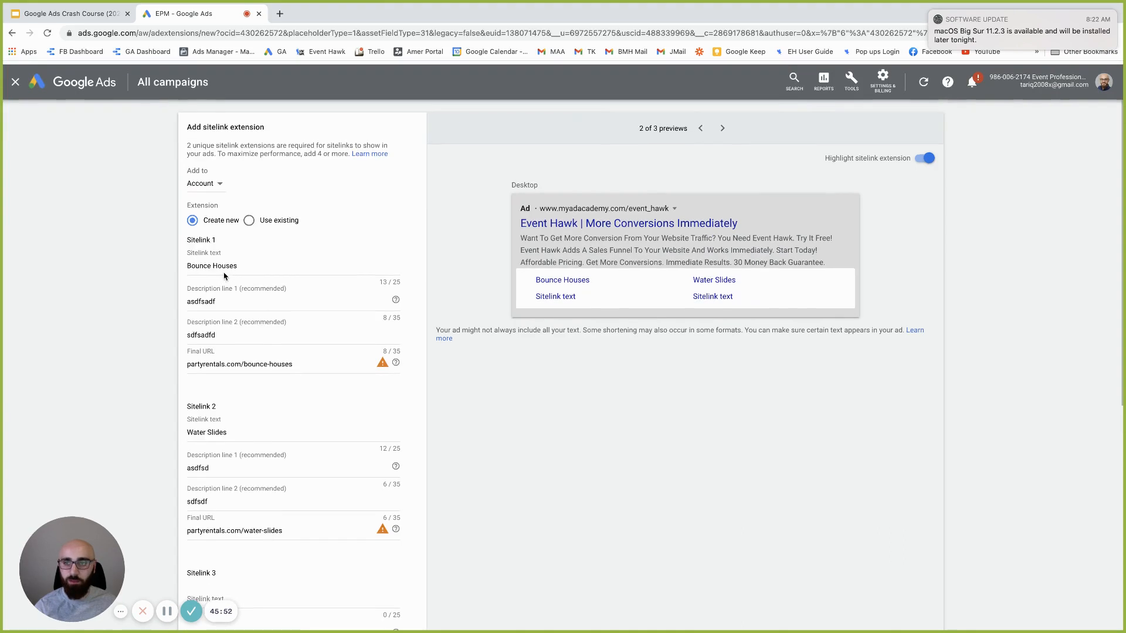
Close the unsaved sitelink form, cancel the new campaign, and reopen Extensions with the add menu
click(15, 80)
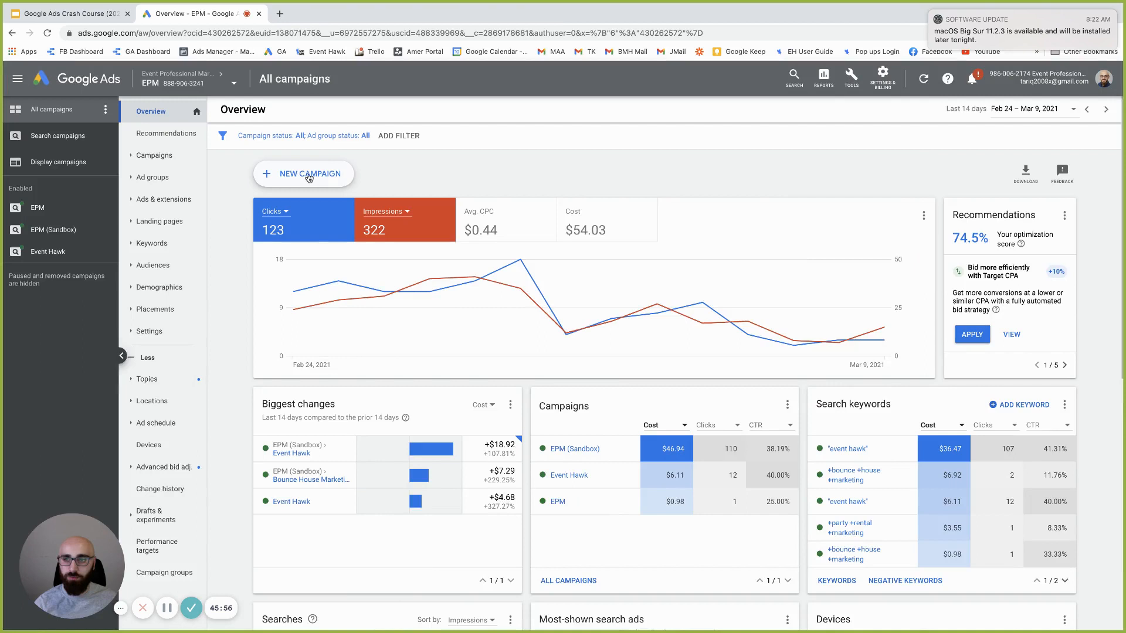
click(303, 175)
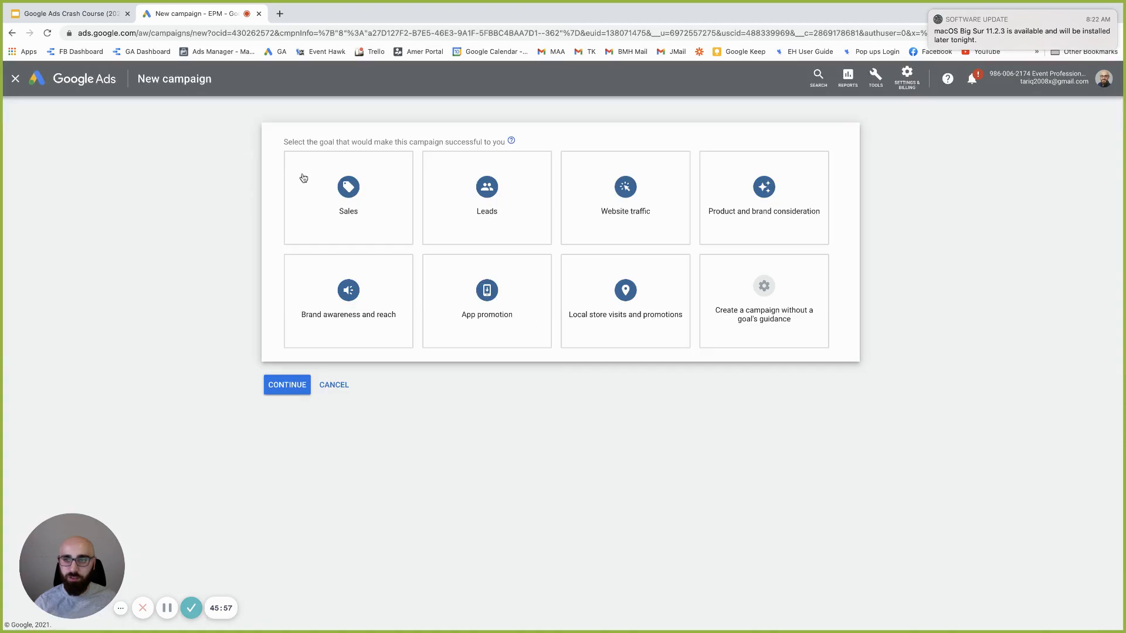
click(333, 385)
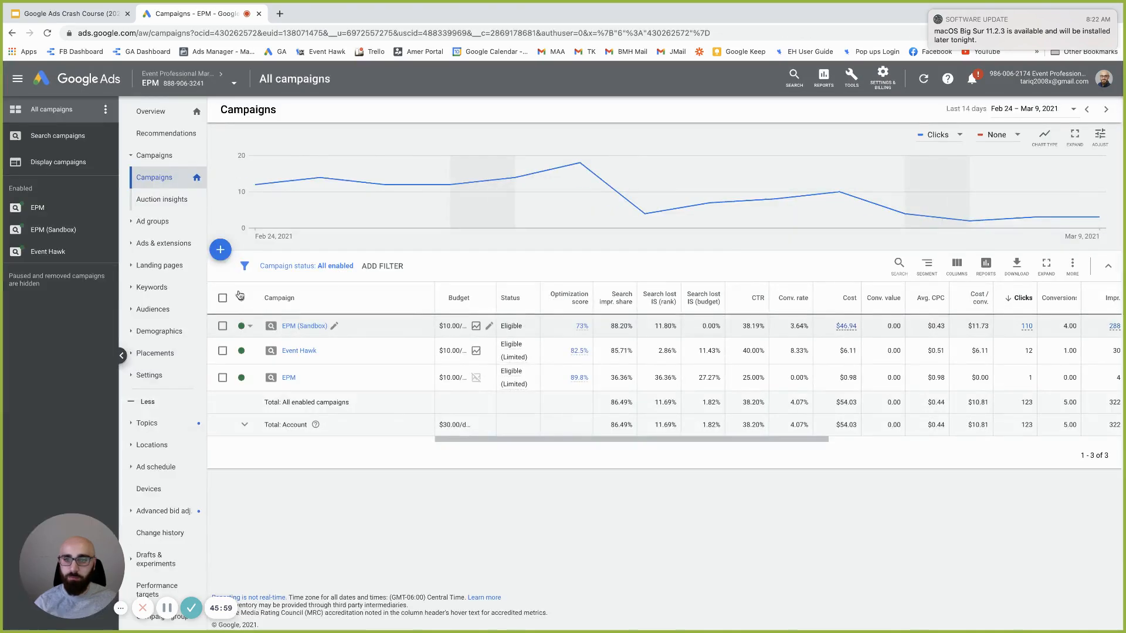
click(166, 242)
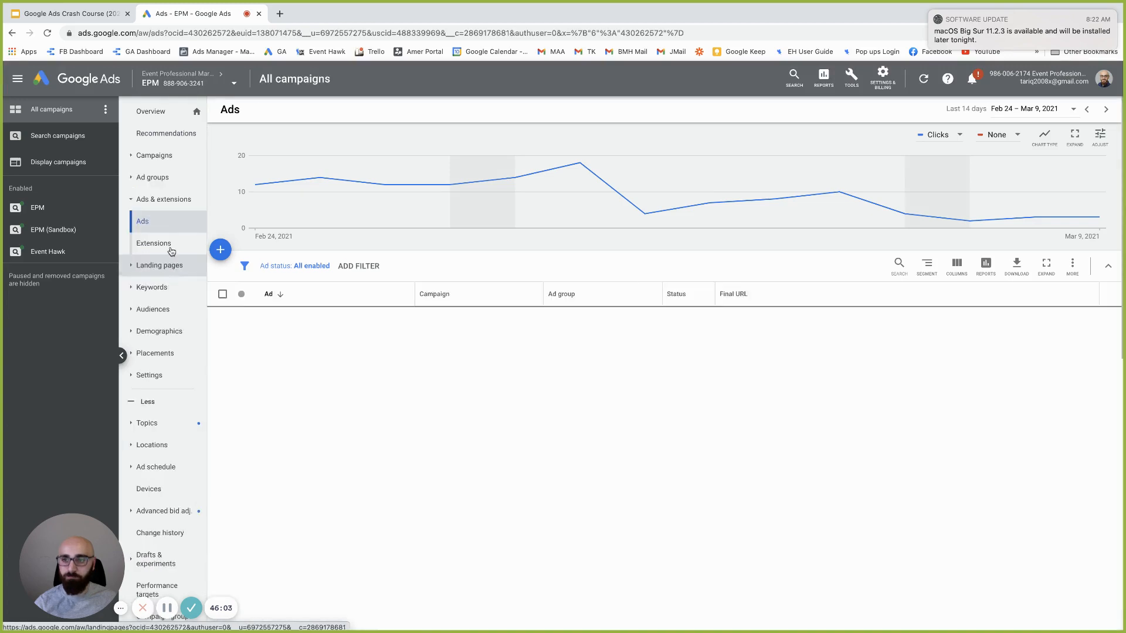
click(167, 244)
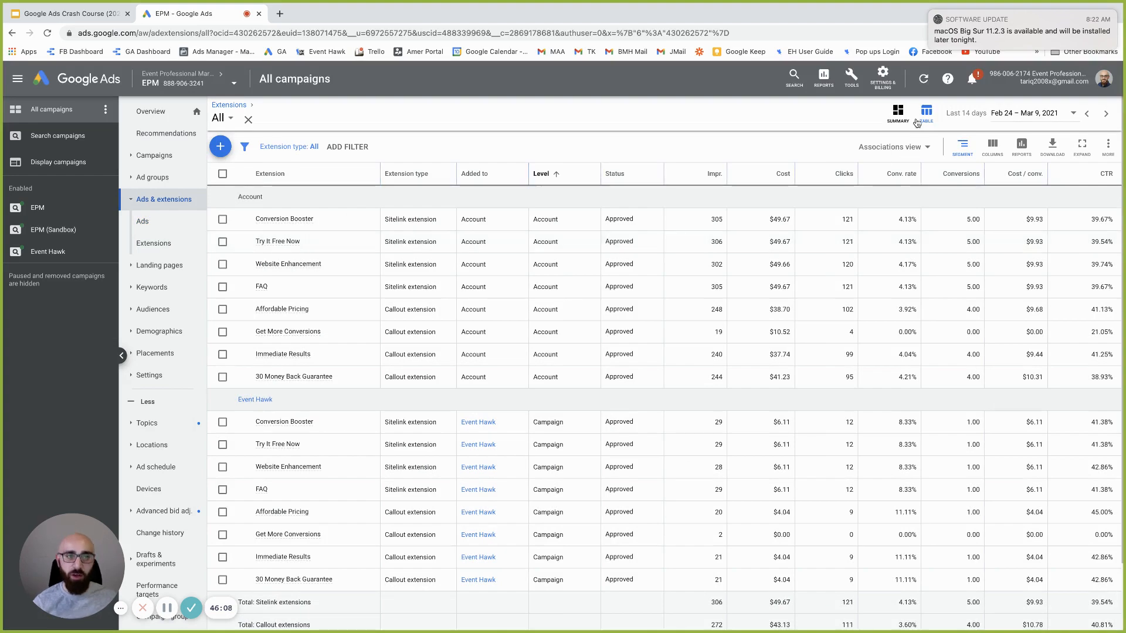
click(225, 151)
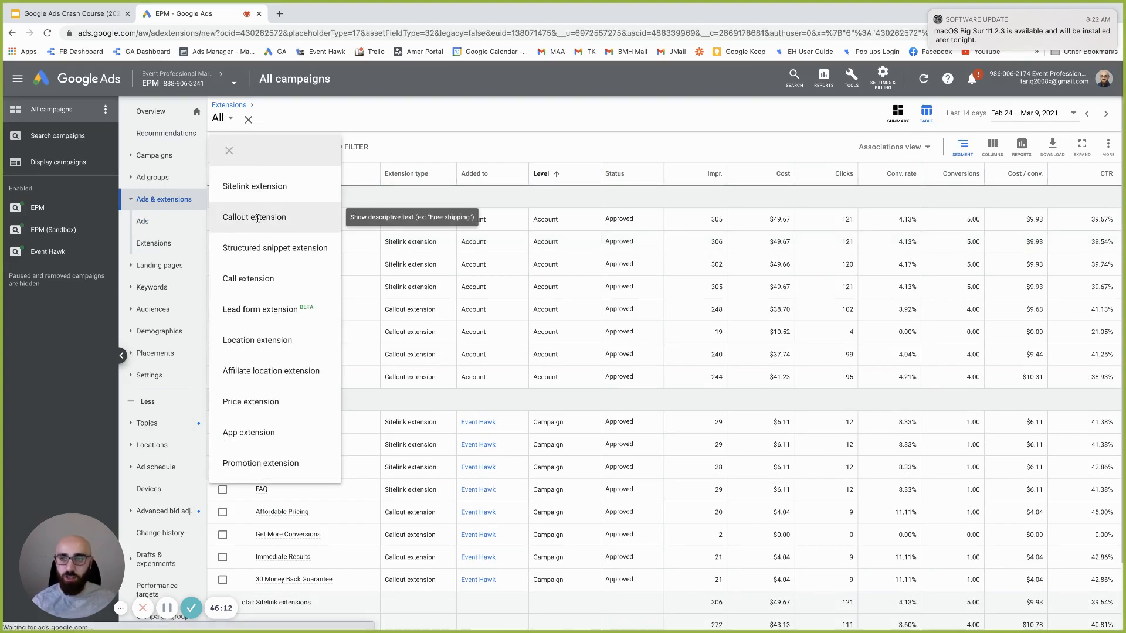
Start a callout extension, preview on desktop, and enter 5 Star Company, Free Delivery, A+ Rating with BBB
click(258, 218)
click(256, 219)
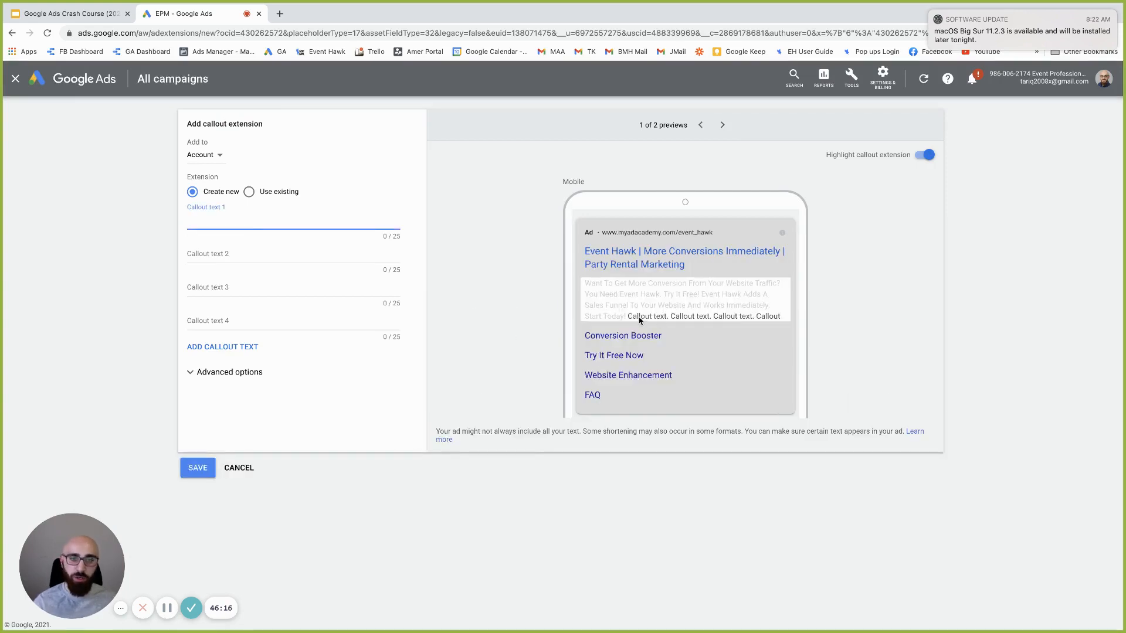
click(723, 124)
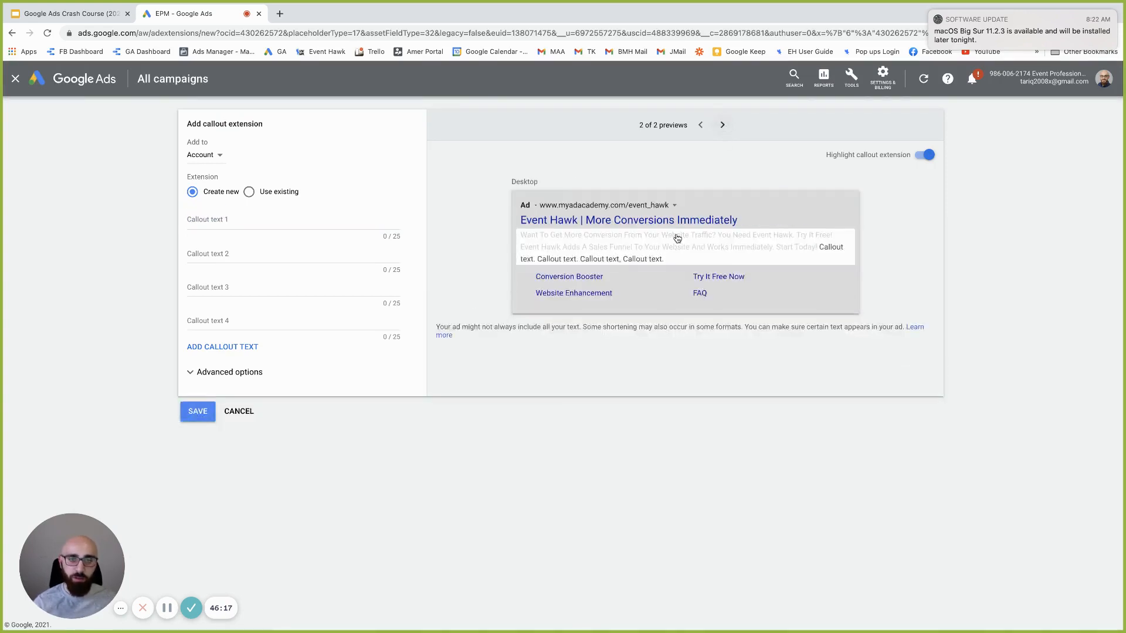
click(234, 228)
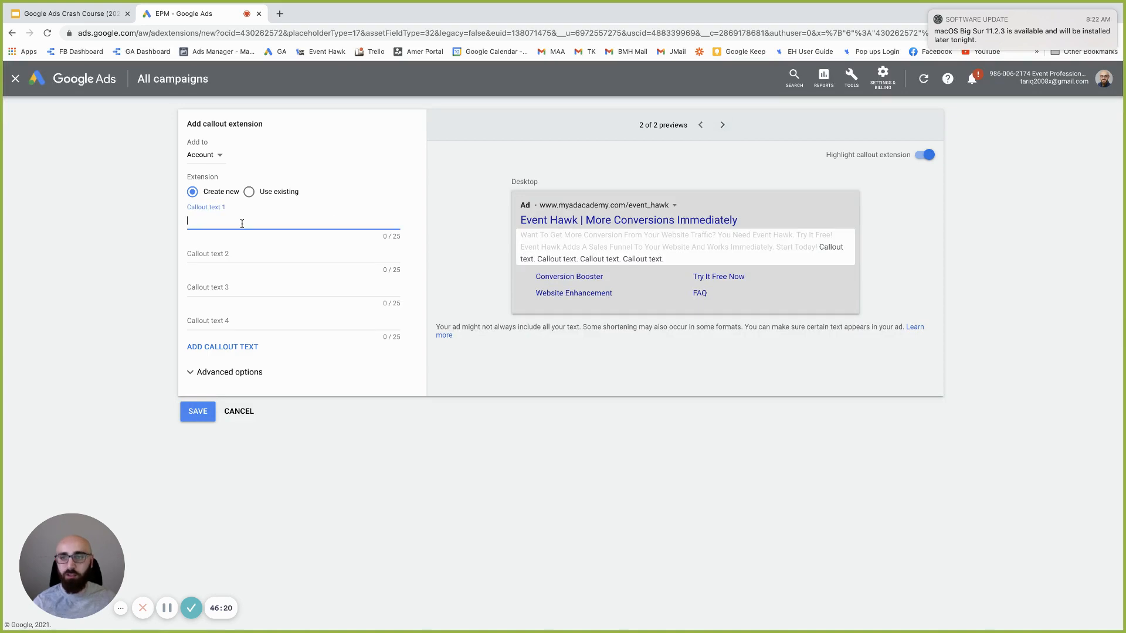
text(5)
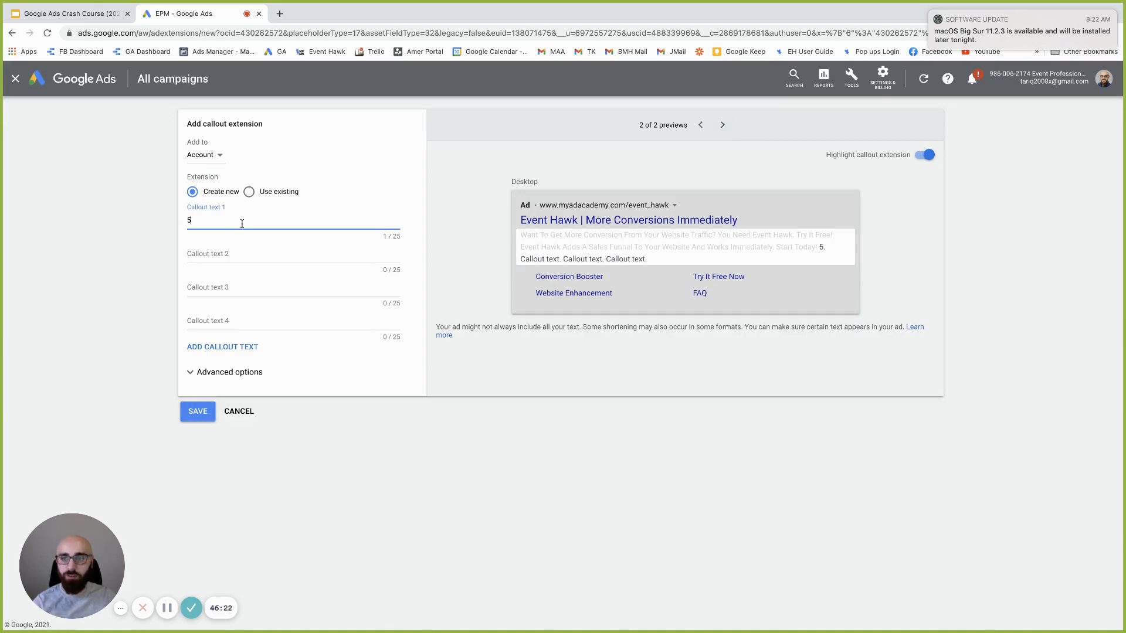
text( Star Company)
key(Tab)
text(Free Delivery)
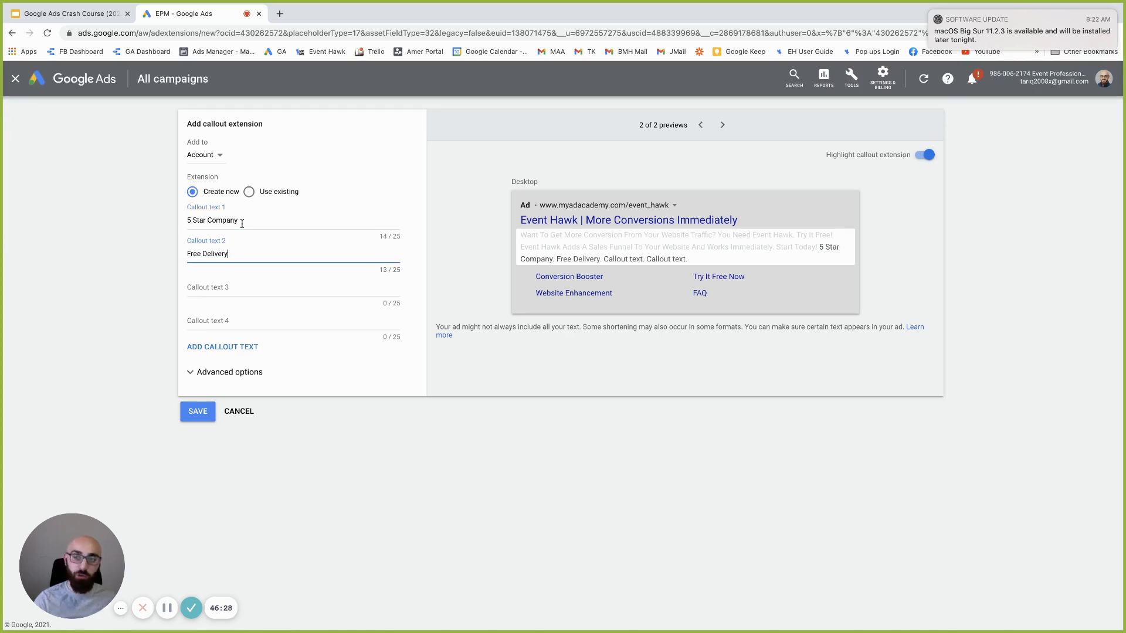
key(Tab)
text(A)
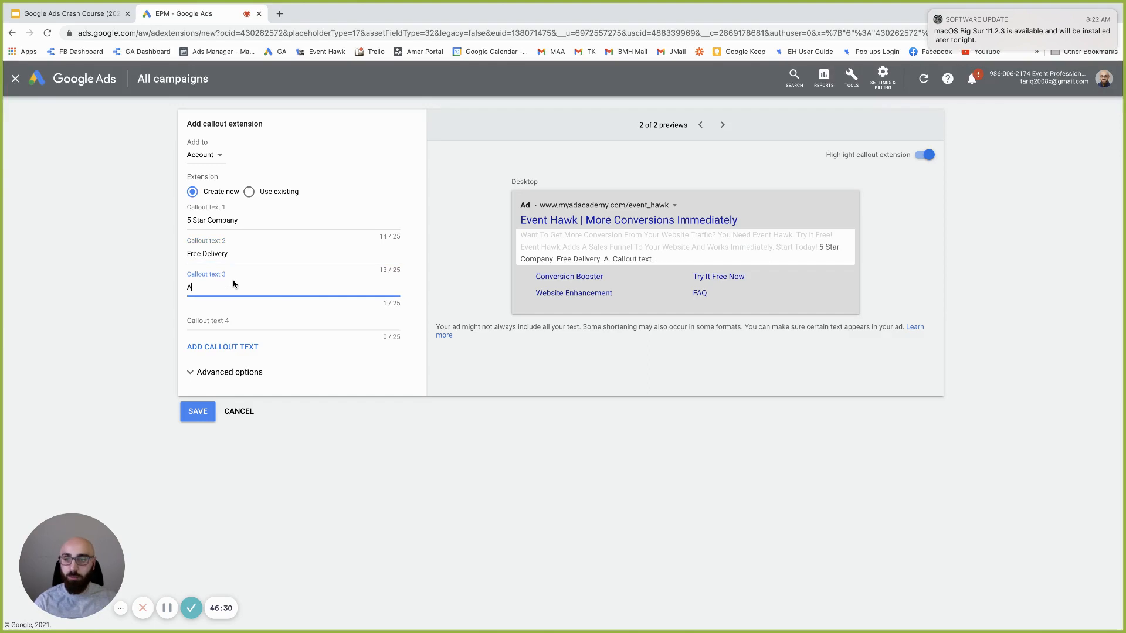
text(+ Rat)
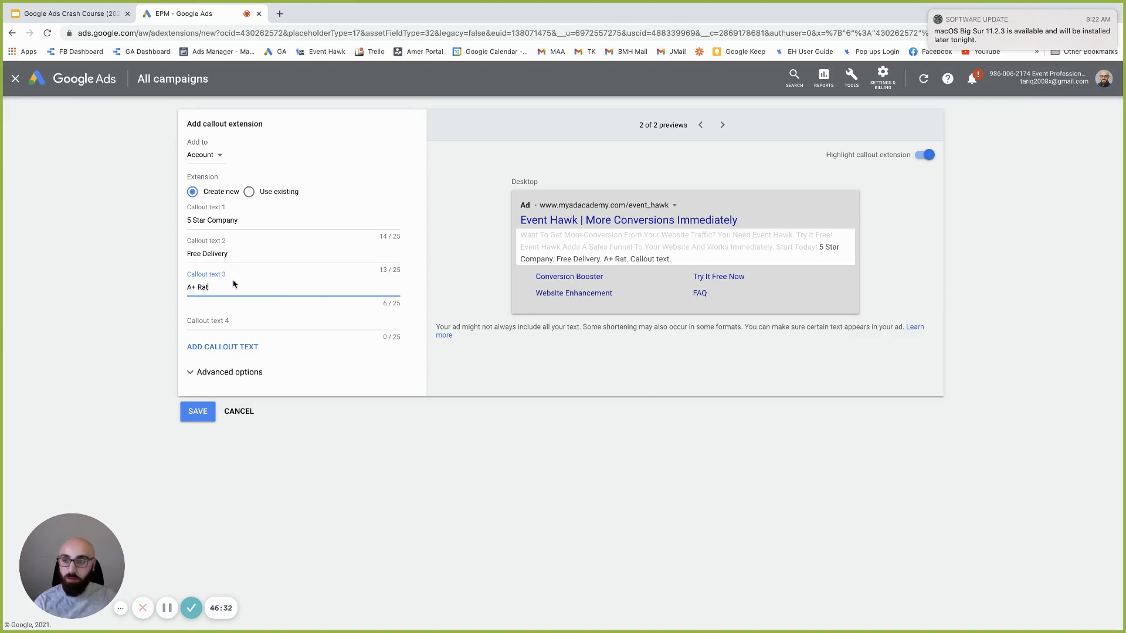
text(ing with BBB)
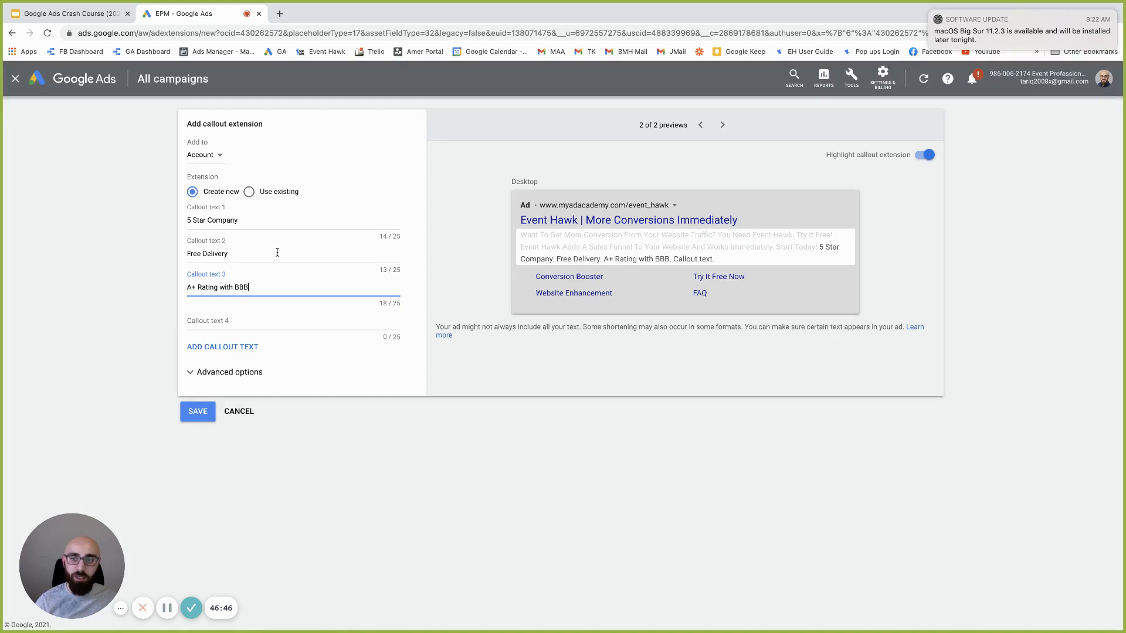
Discard the callout draft and start a structured snippet with the Types header
click(248, 405)
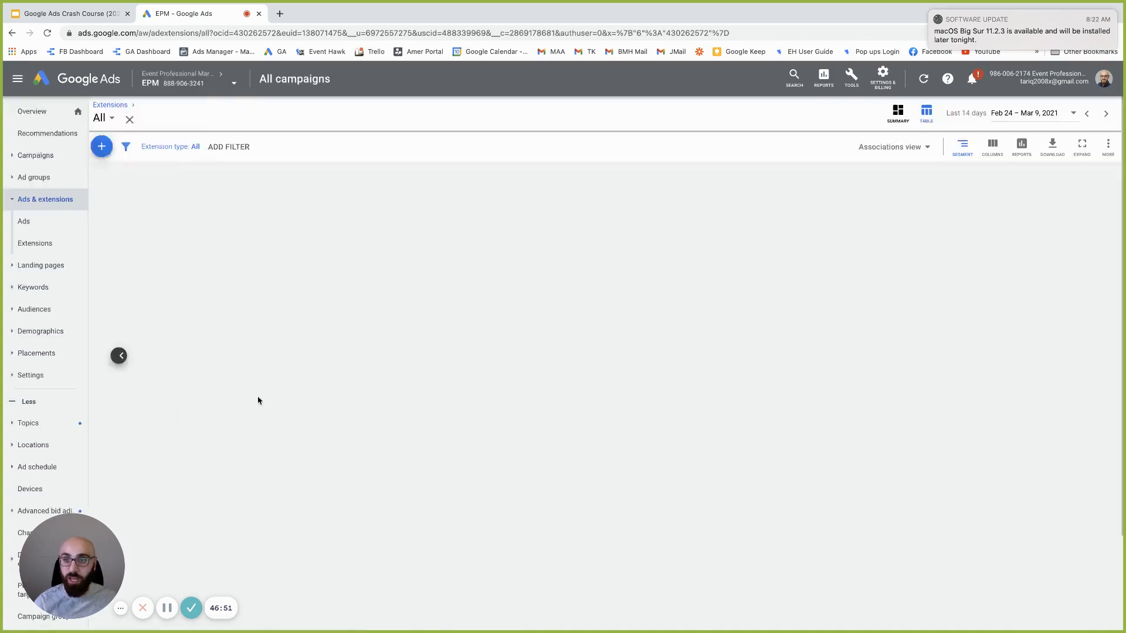
click(223, 146)
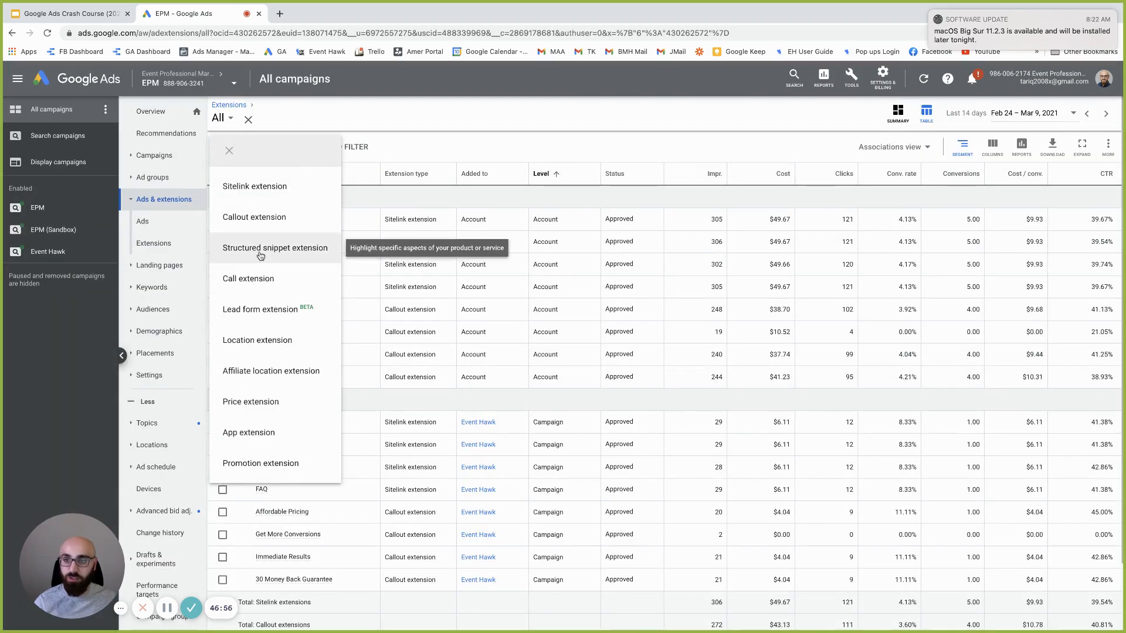
click(261, 248)
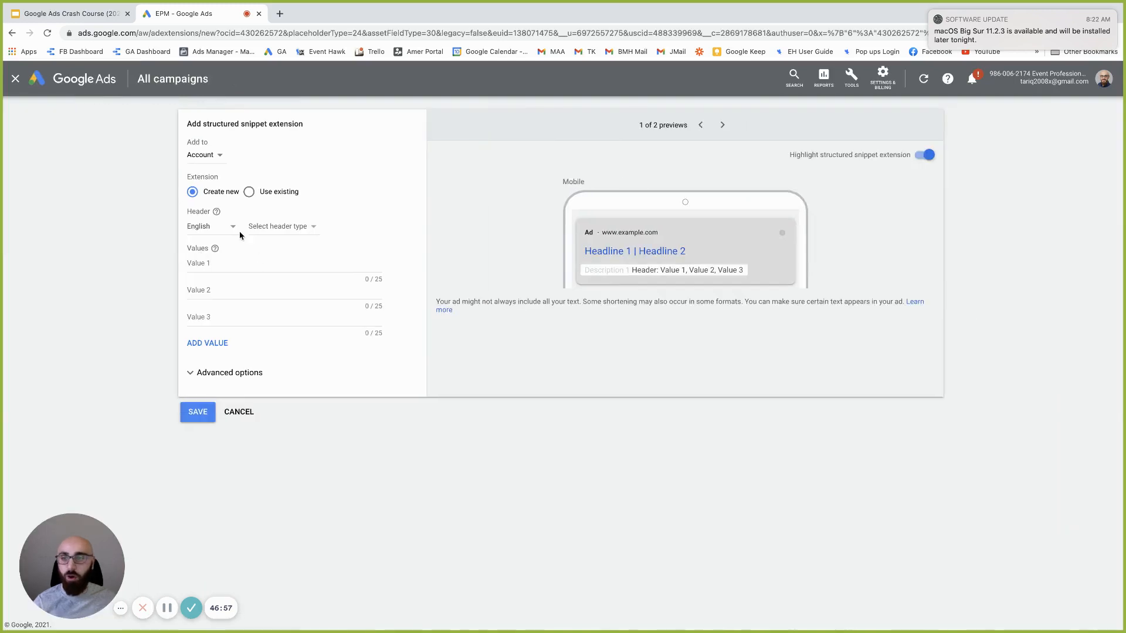
click(284, 229)
scroll(304, 417, down, 1)
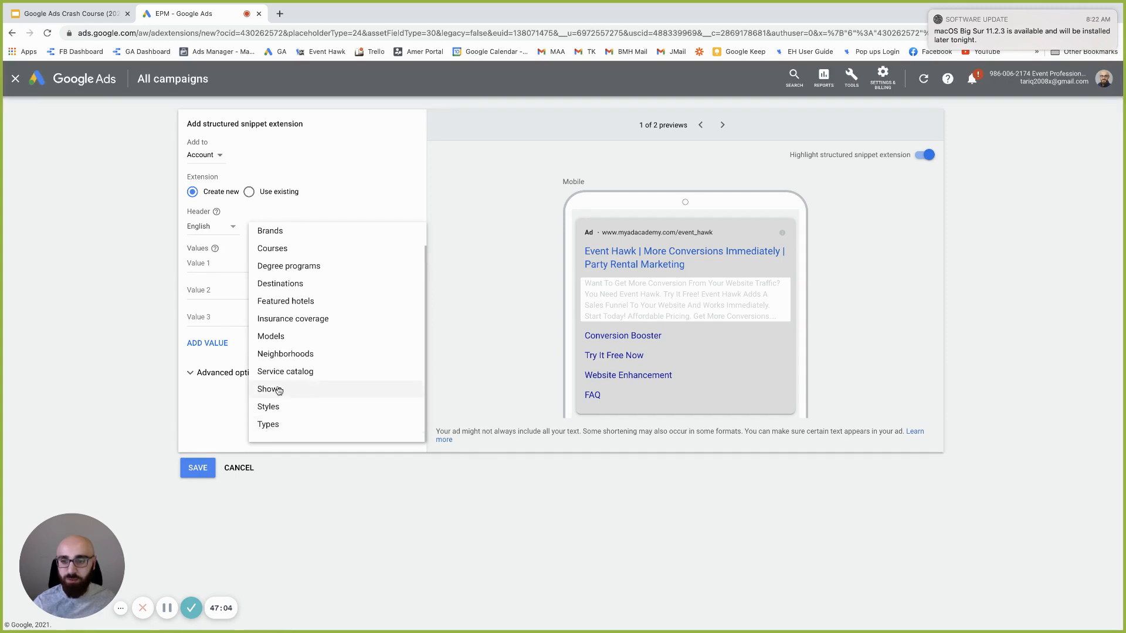
scroll(301, 273, up, 1)
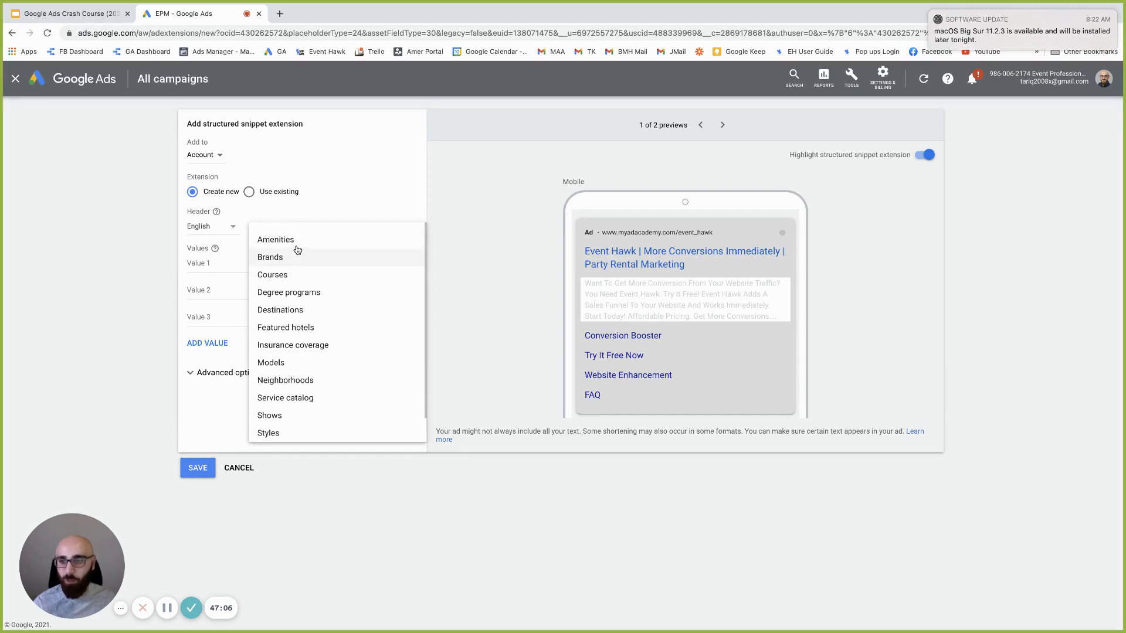
scroll(305, 363, down, 1)
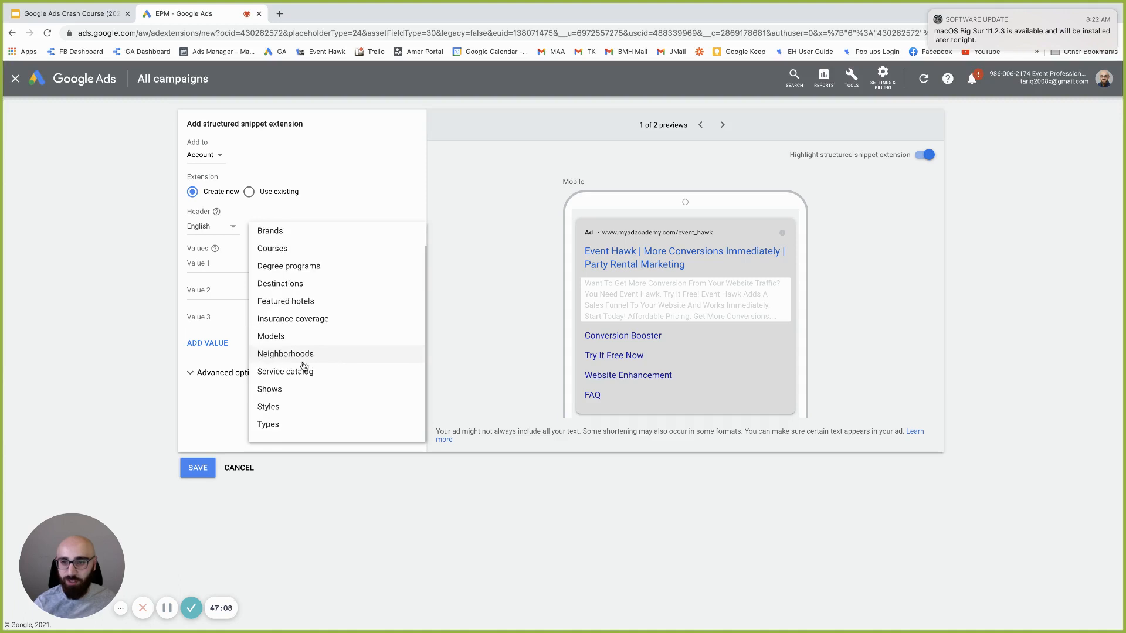
click(271, 424)
Type Bounce Houses and Water as snippet values, then delete both
click(253, 265)
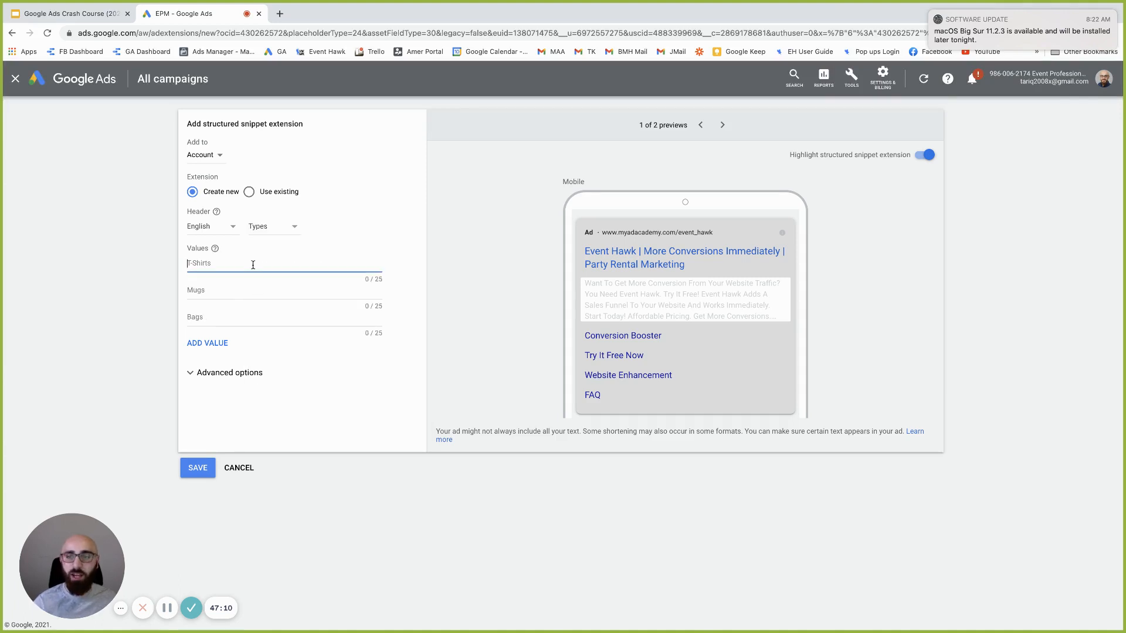
text(Bounce Houses)
key(Tab)
text(Wate)
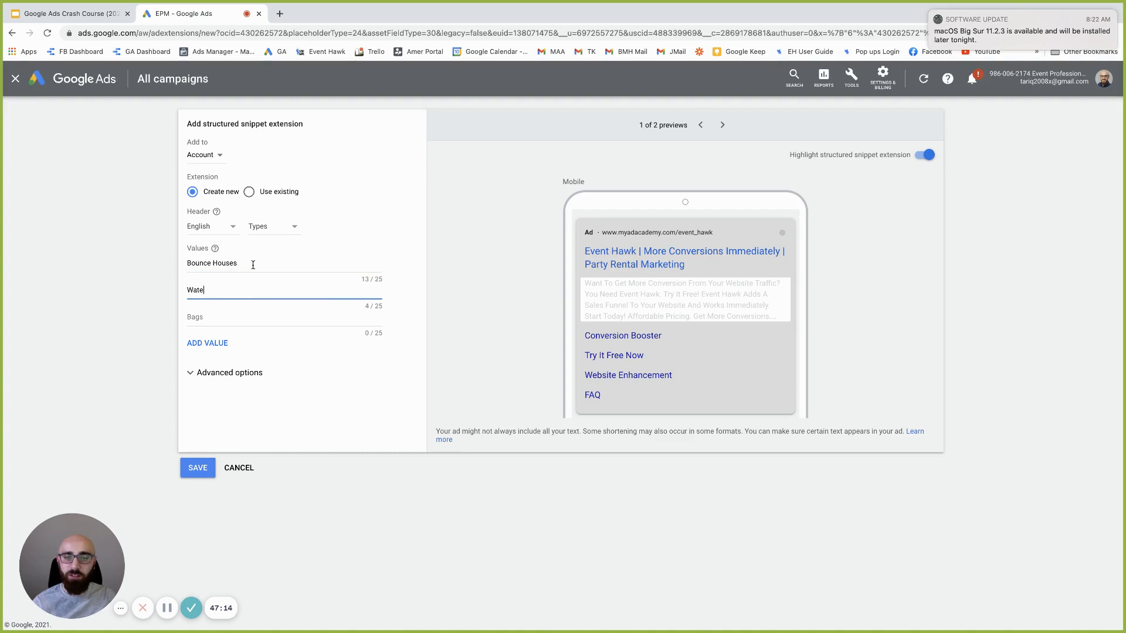
double_click(226, 291)
key(BackSpace)
key(shift+Tab)
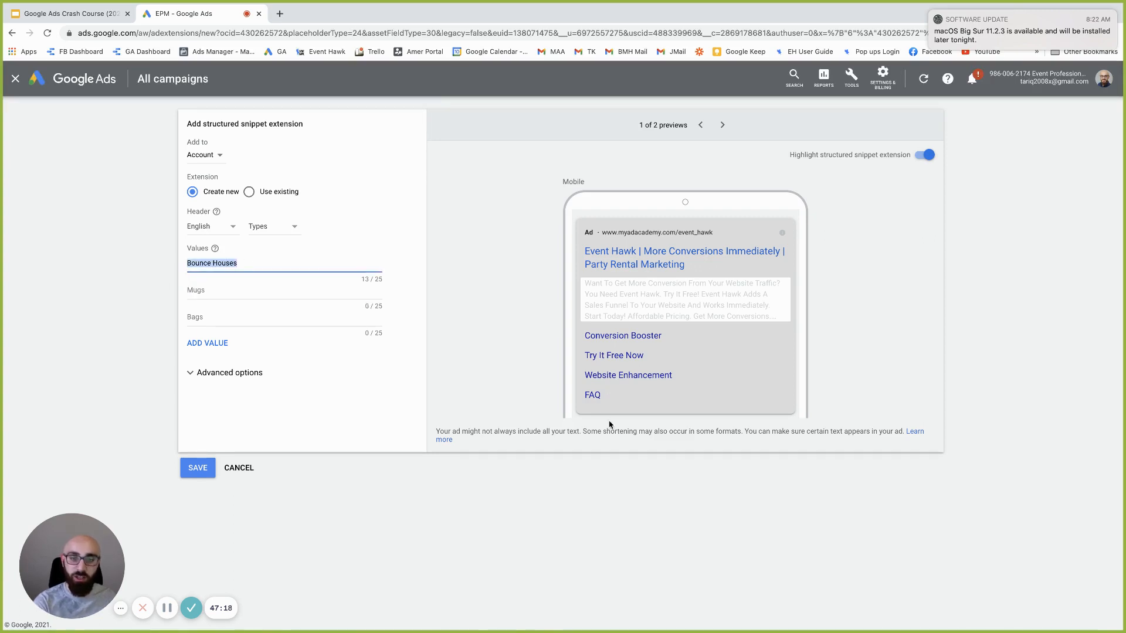
key(BackSpace)
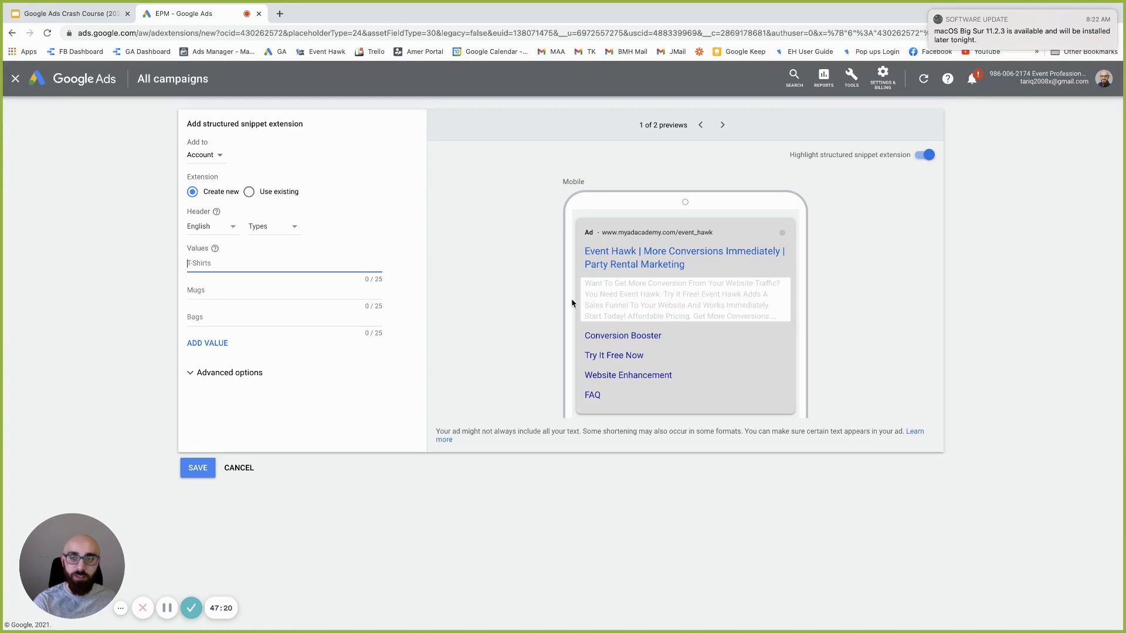
Enter snippet values Backyard Parties, Church Events and School Events, then preview on desktop
text(Backyard Parties)
key(Tab)
text(Ch)
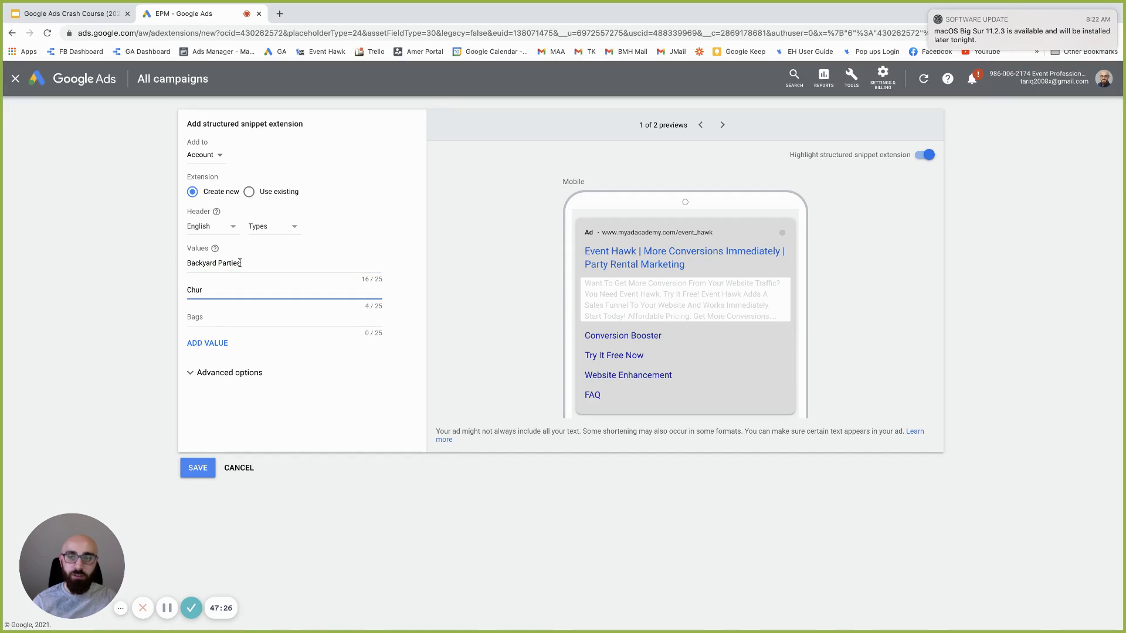
text(urhch Events)
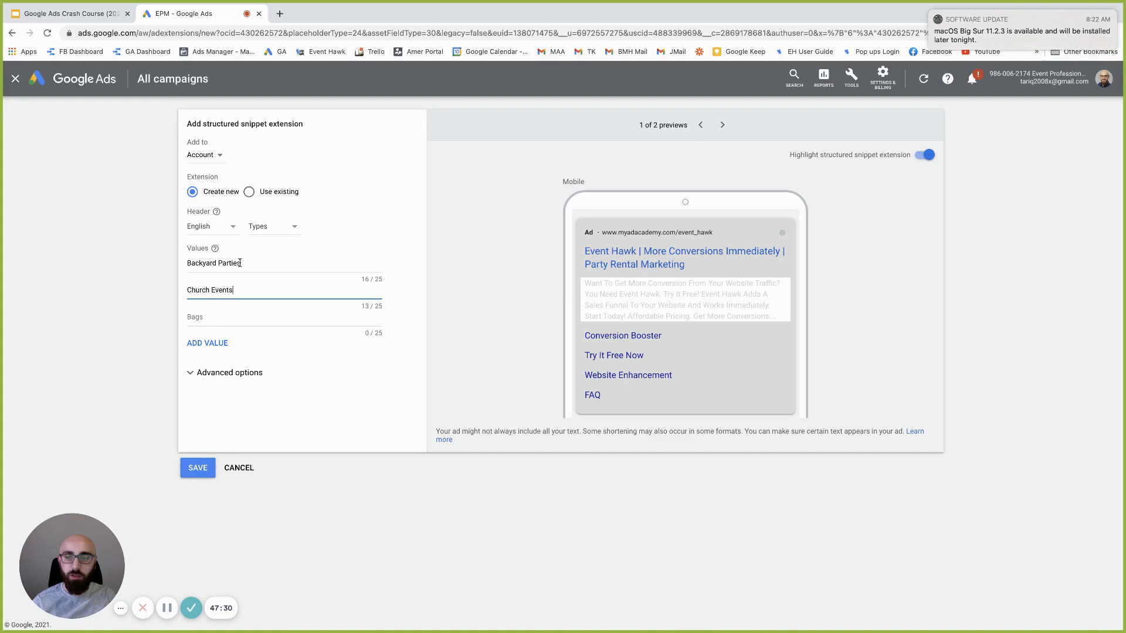
key(Tab)
text(Even)
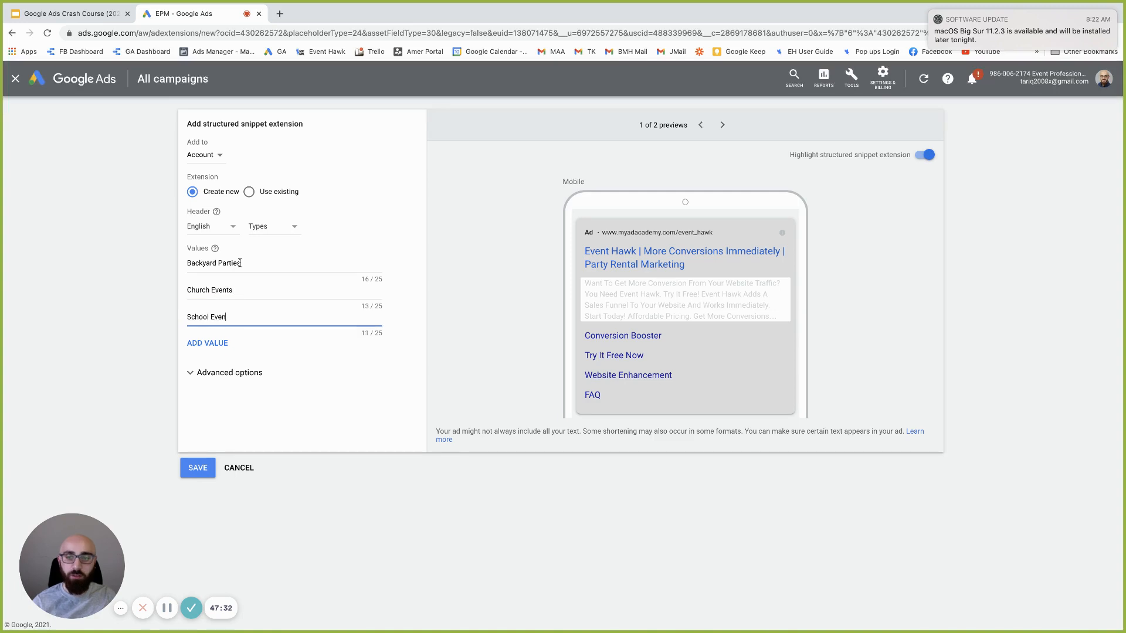
click(723, 126)
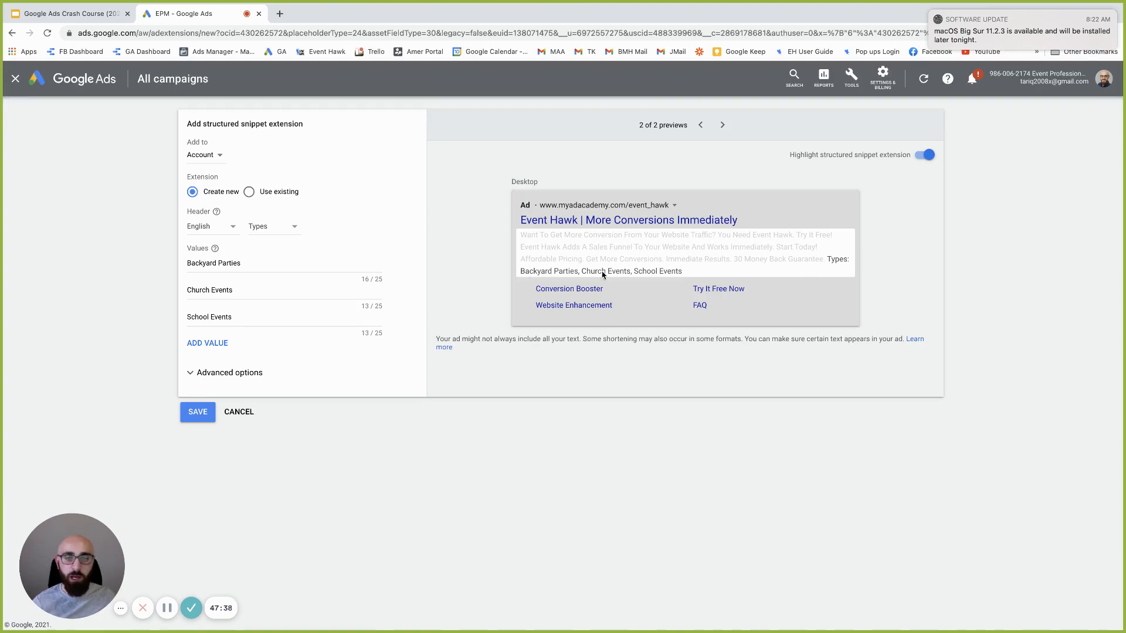
Discard the snippet draft, start a call extension, and enter a United States business phone number
click(238, 413)
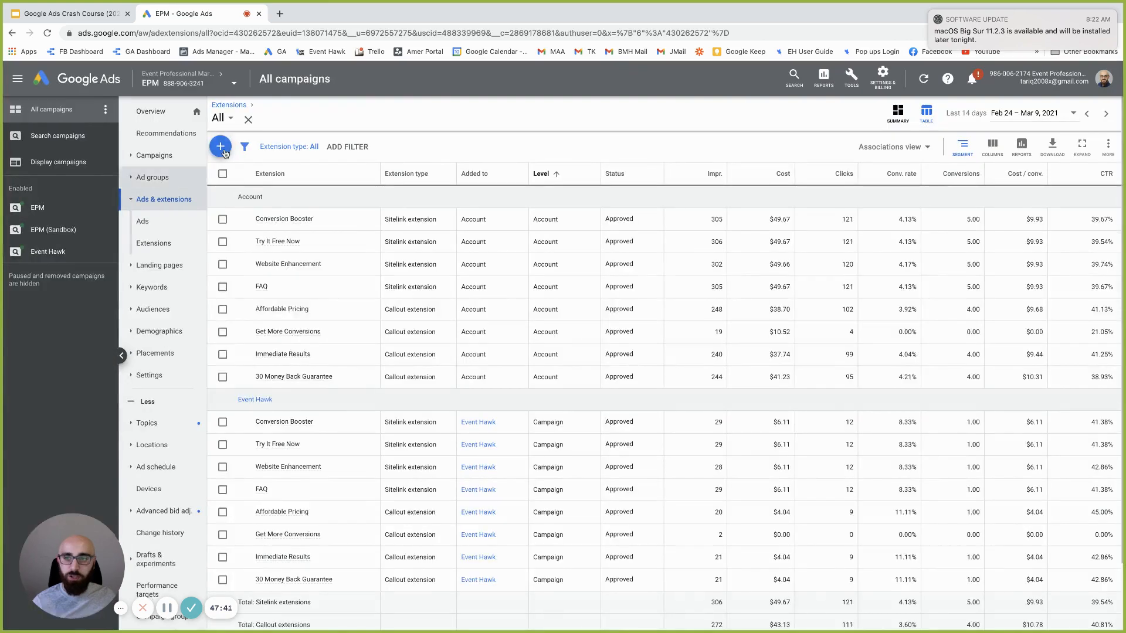
click(220, 146)
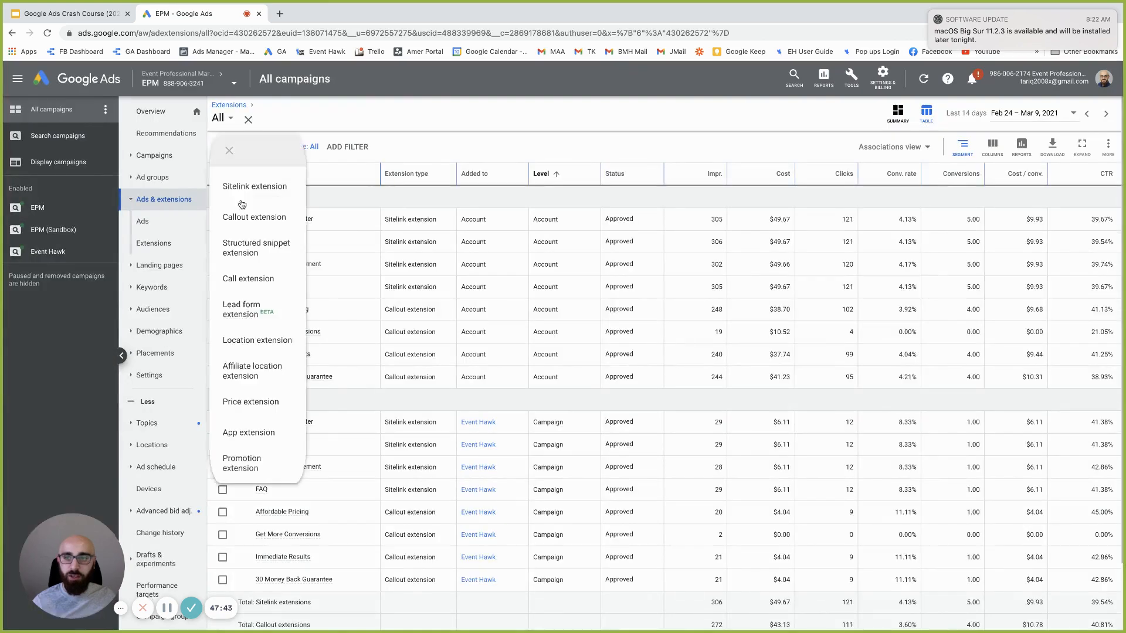
click(258, 285)
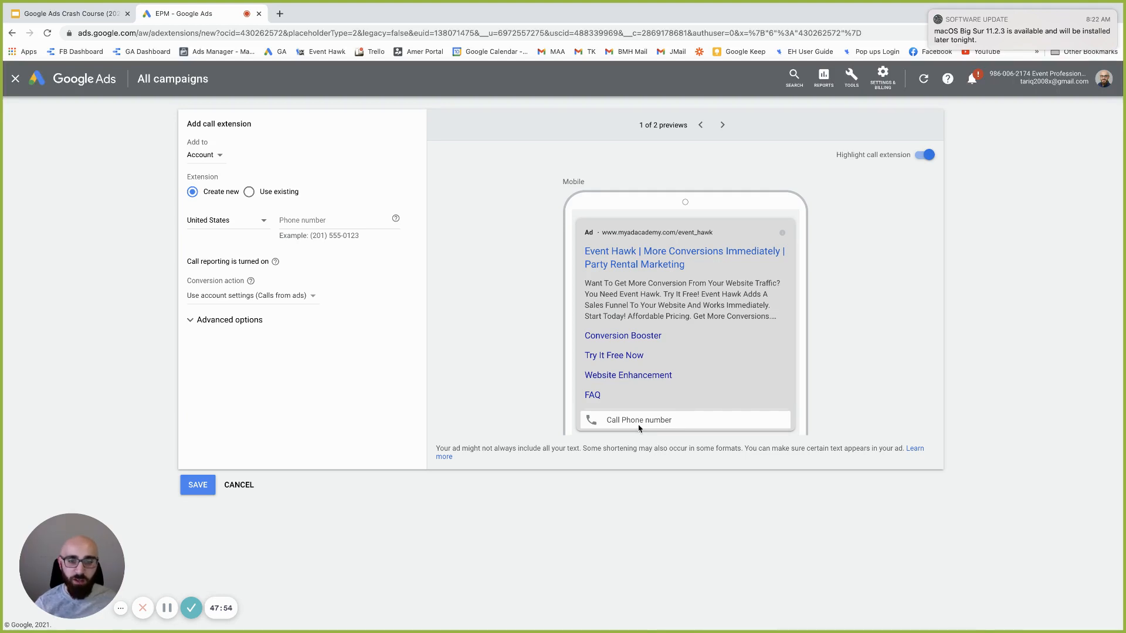
click(310, 222)
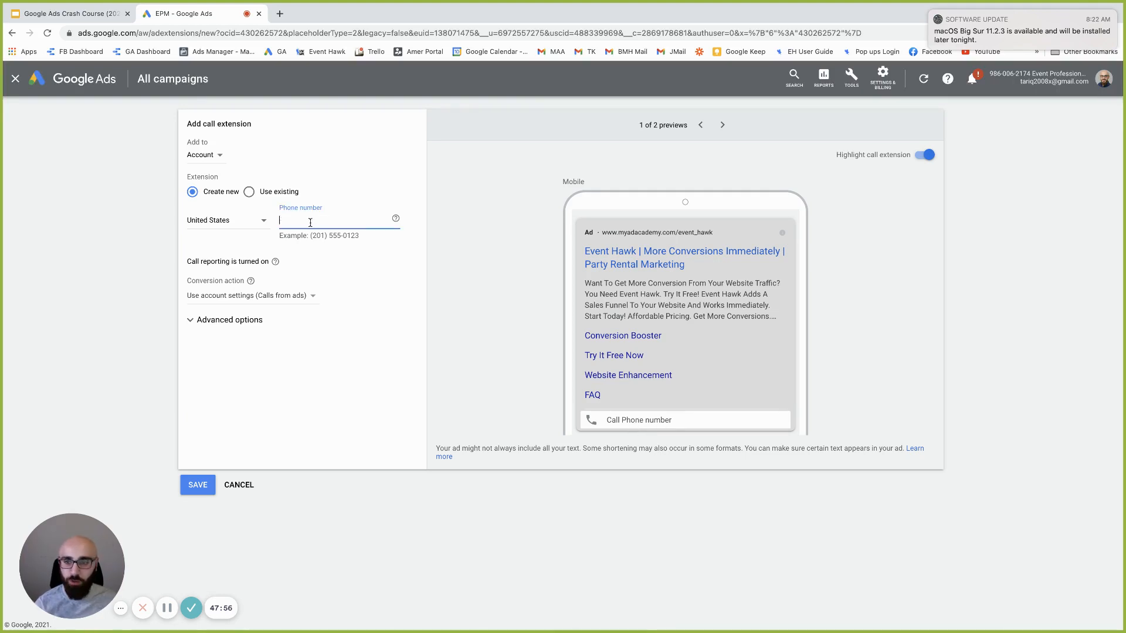
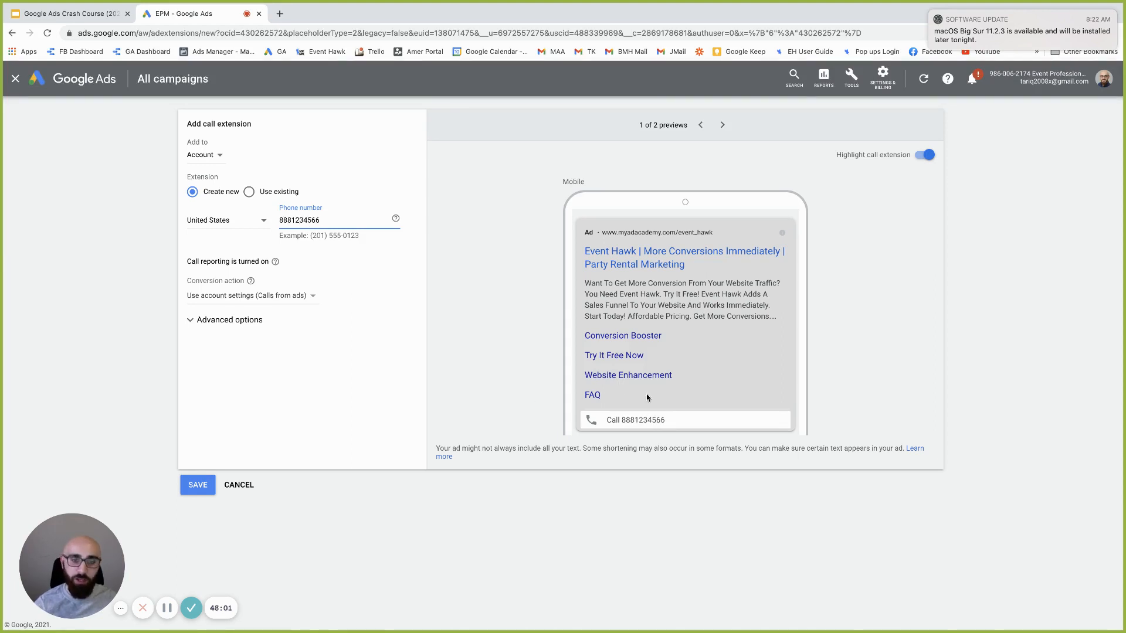
key(Tab)
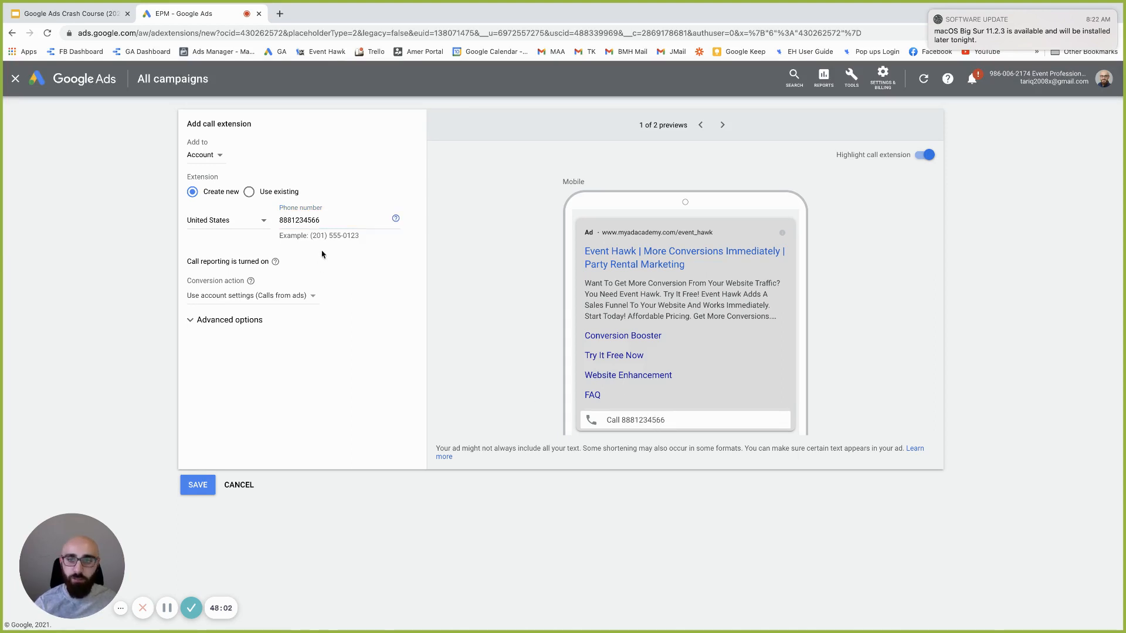